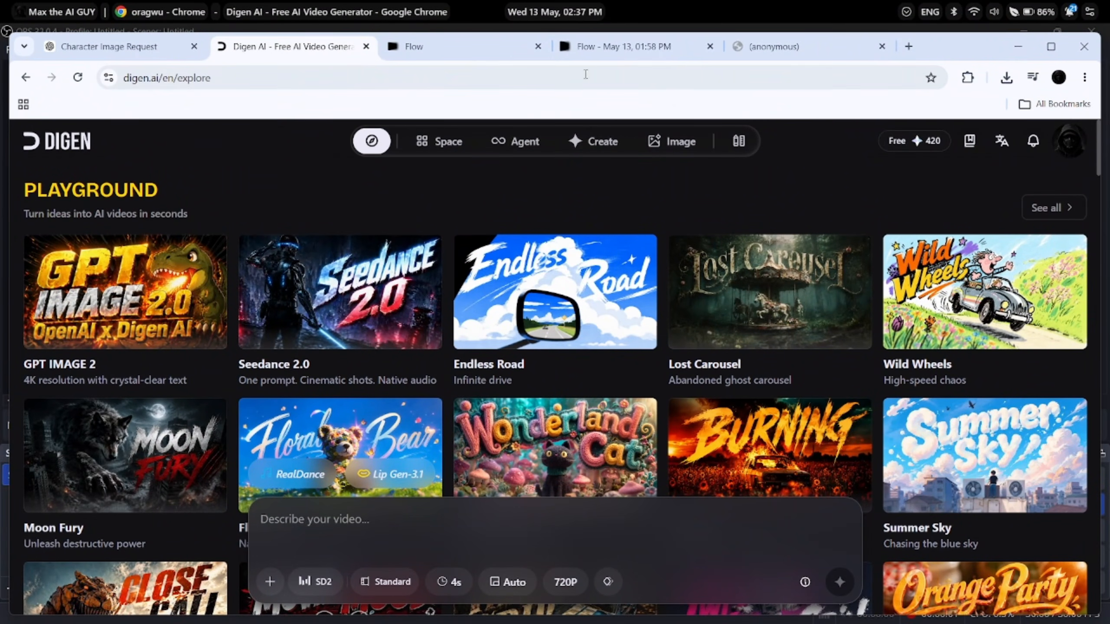
Step: Open Elite_FBI_Gang_Movie_Framework.pdf and review its opening sections on movie story creation and professional character design
{"action": "left_click", "coordinate": [625, 46]}
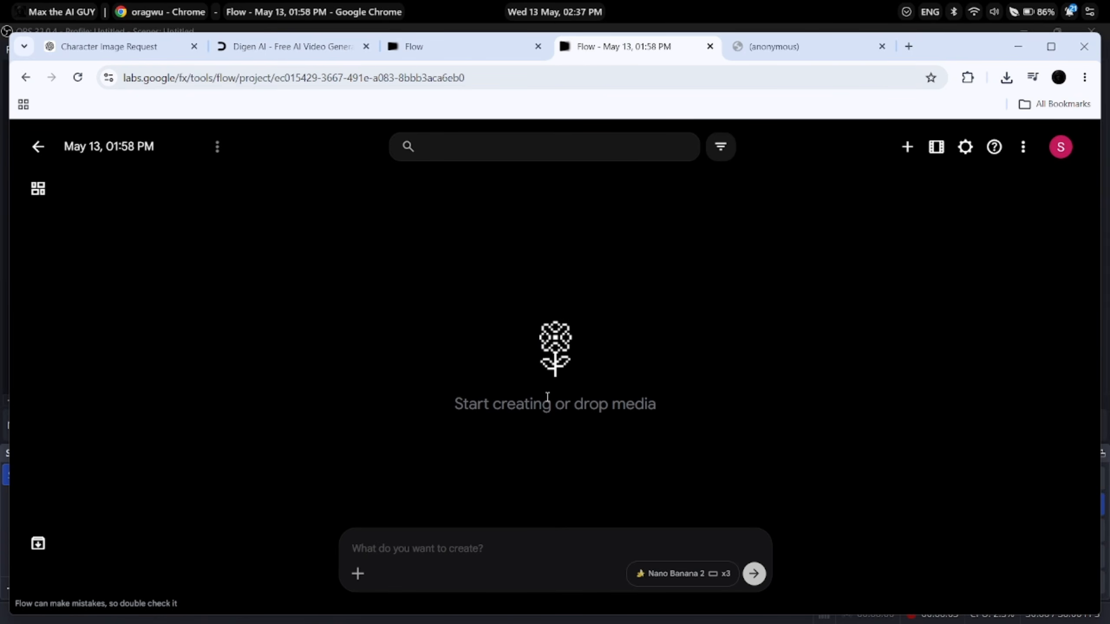
{"action": "left_click", "coordinate": [796, 48]}
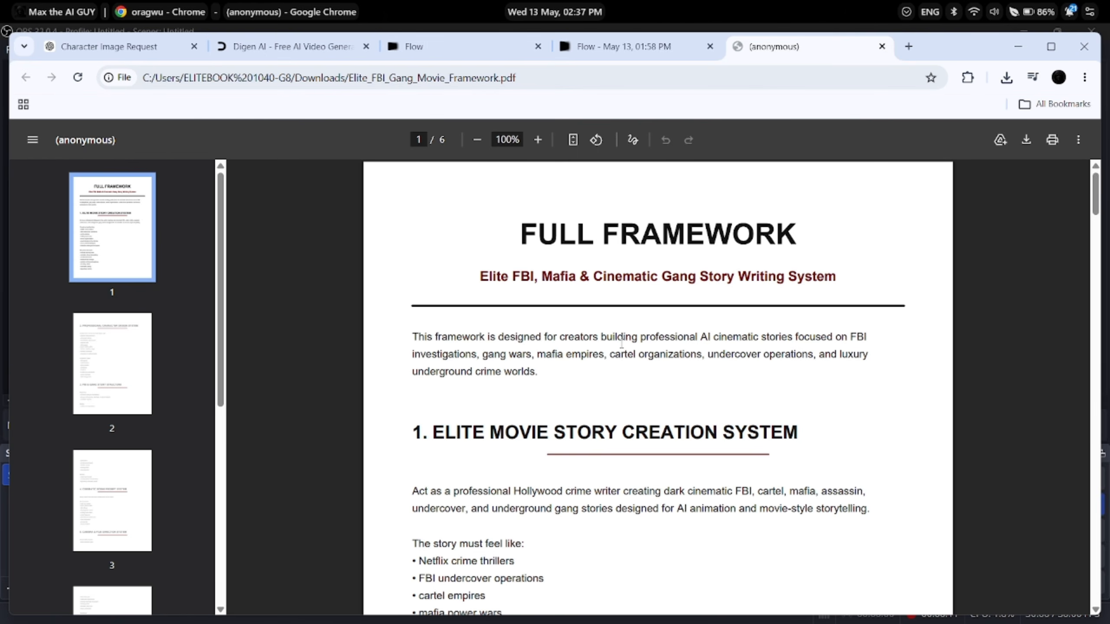
{"action": "scroll", "coordinate": [621, 344], "scroll_direction": "down", "scroll_amount": 3}
{"action": "scroll", "coordinate": [621, 343], "scroll_direction": "up", "scroll_amount": 3}
{"action": "scroll", "coordinate": [656, 433], "scroll_direction": "down", "scroll_amount": 20}
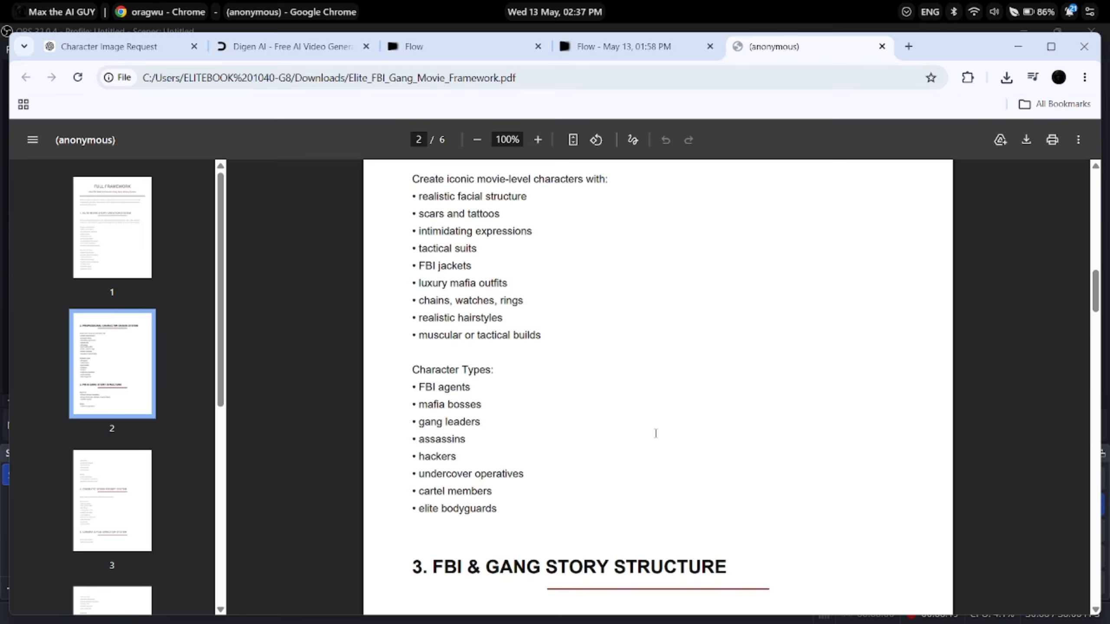
{"action": "scroll", "coordinate": [655, 433], "scroll_direction": "up", "scroll_amount": 20}
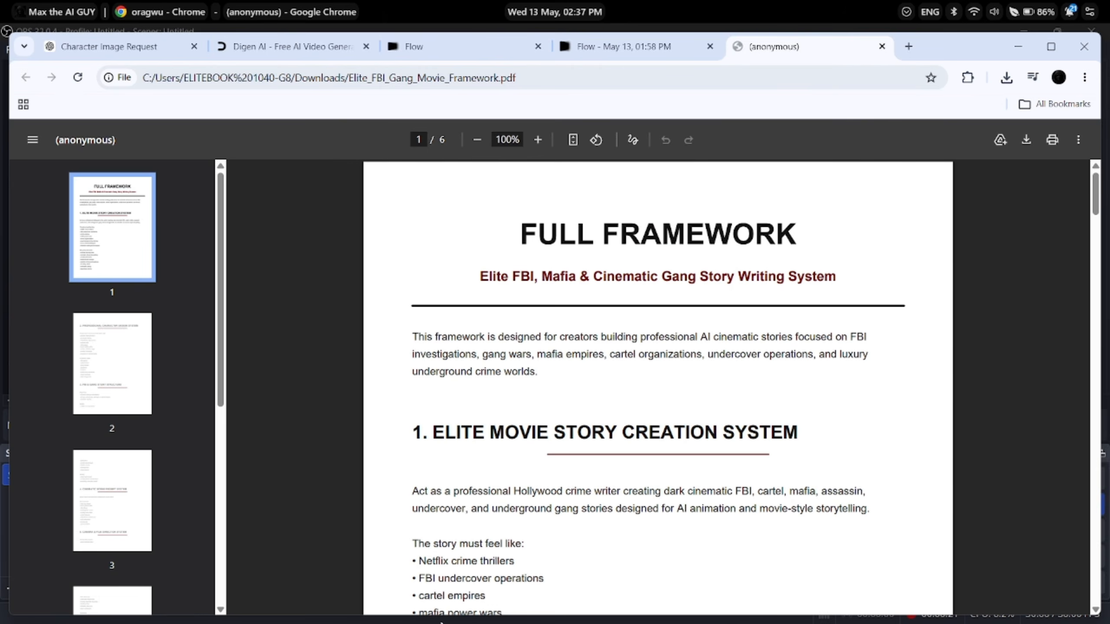
{"action": "scroll", "coordinate": [617, 508], "scroll_direction": "down", "scroll_amount": 6}
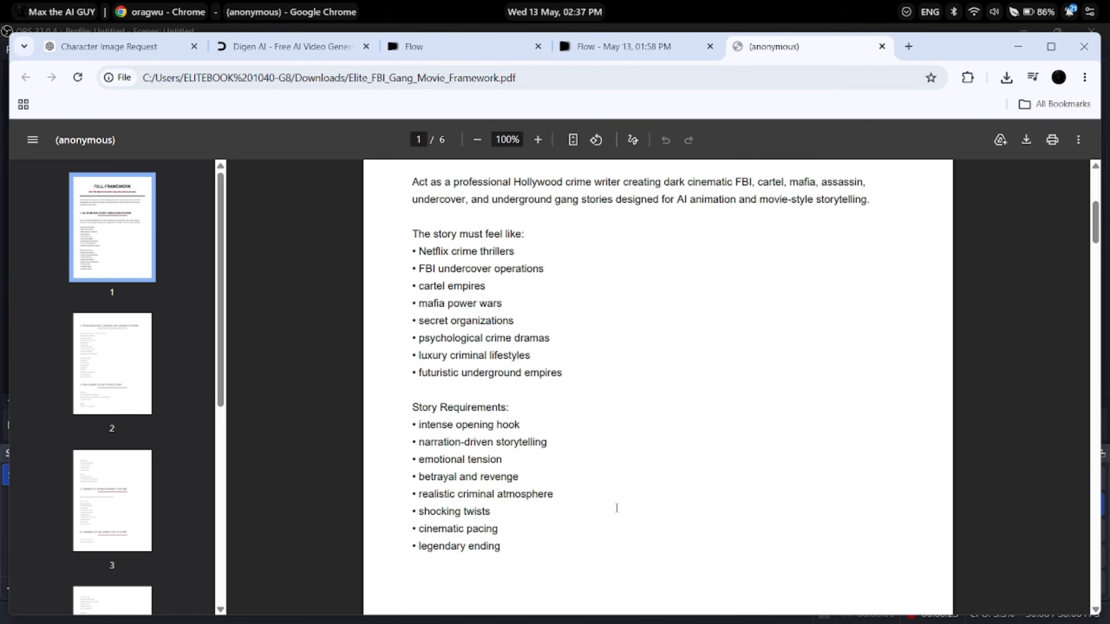
{"action": "scroll", "coordinate": [591, 372], "scroll_direction": "up", "scroll_amount": 3}
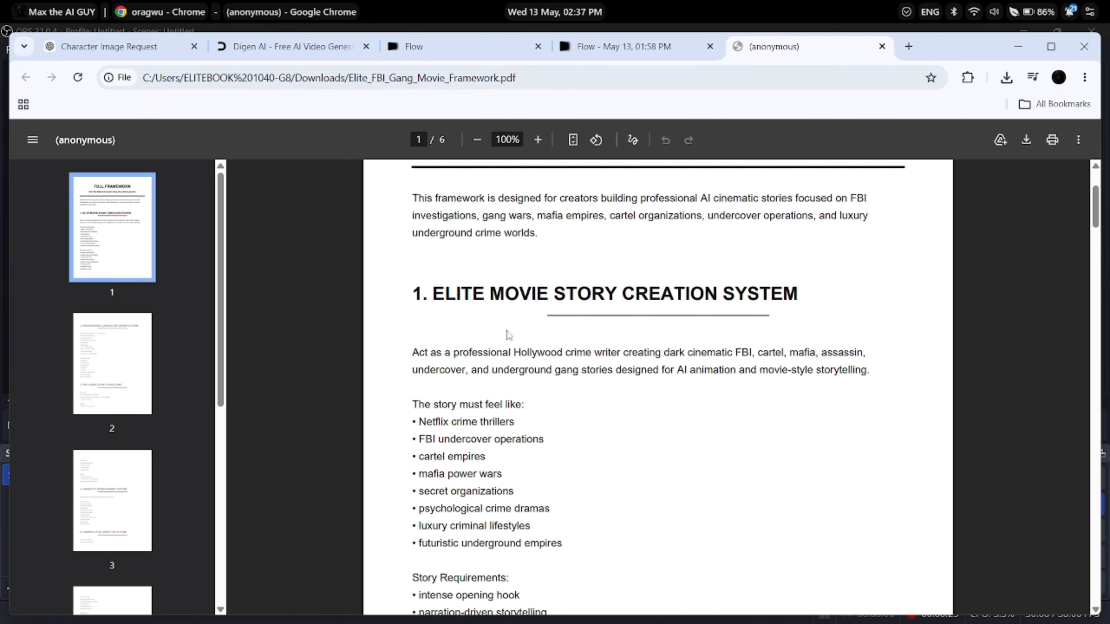
Step: Copy the body text of the PDF's Elite Movie Story Creation System section and send it in the ChatGPT Character Image Request chat
{"action": "scroll", "coordinate": [579, 486], "scroll_direction": "down", "scroll_amount": 2}
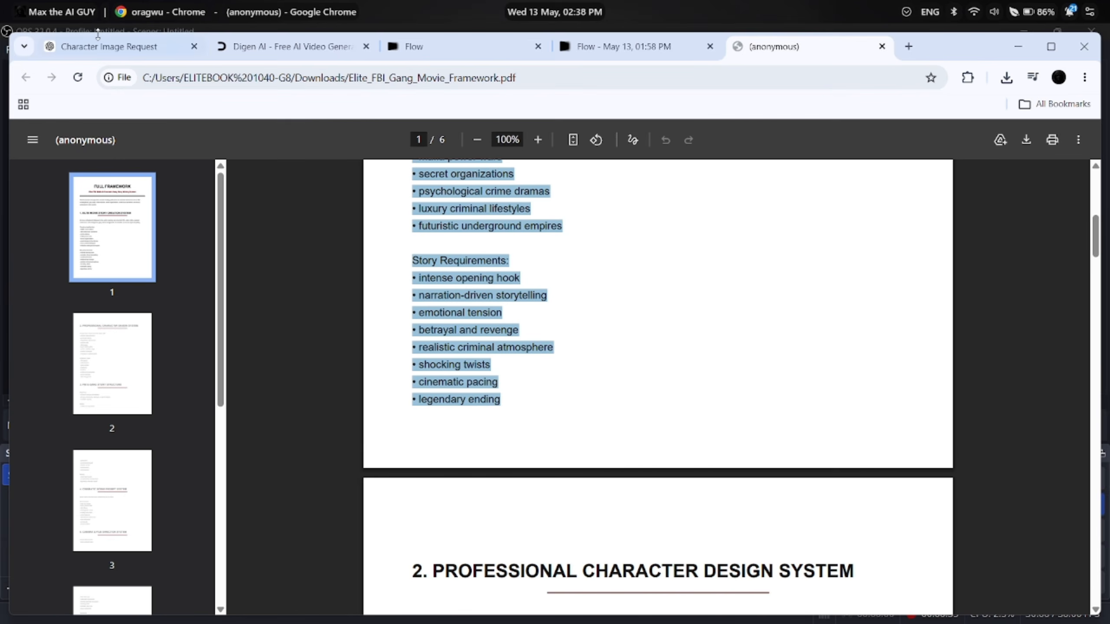
{"action": "left_click", "coordinate": [99, 45]}
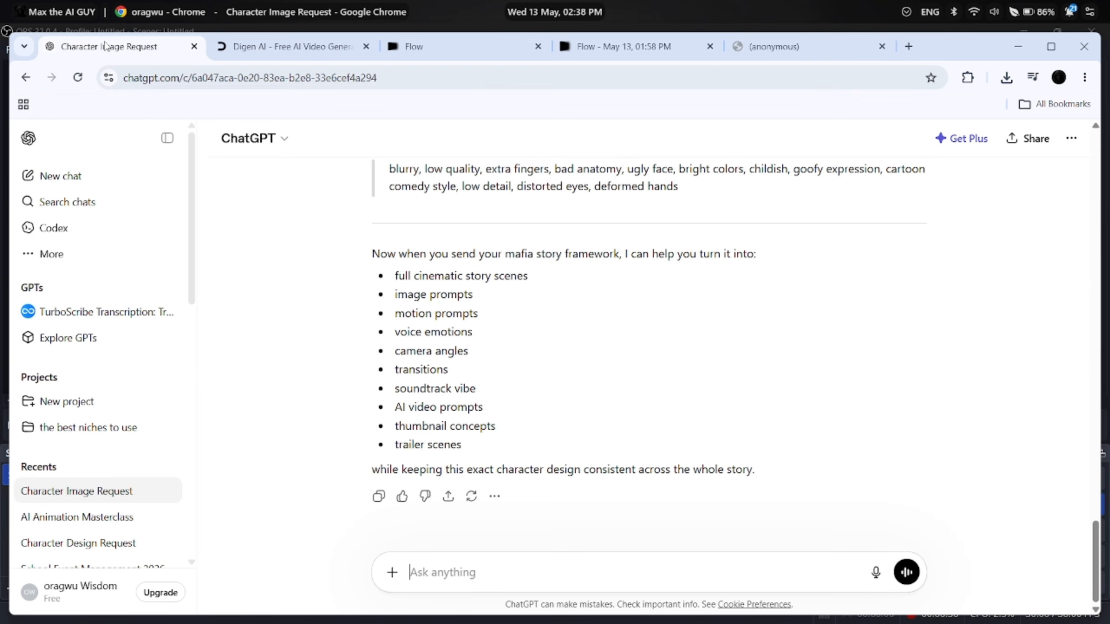
{"action": "left_click", "coordinate": [445, 564]}
{"action": "key", "text": "ctrl+v"}
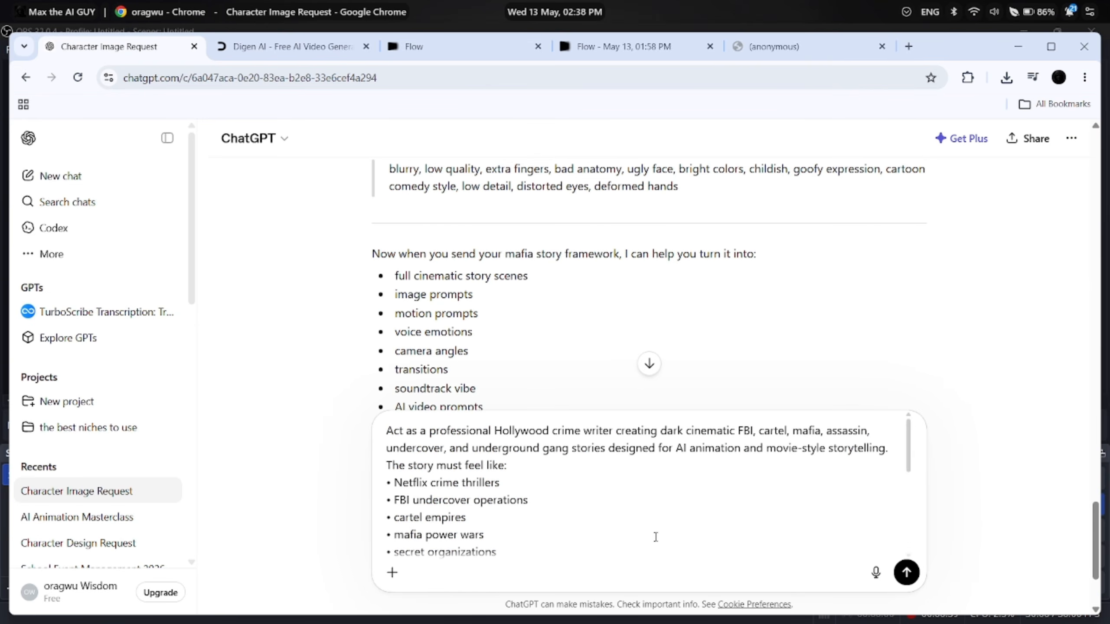
{"action": "left_click", "coordinate": [906, 572]}
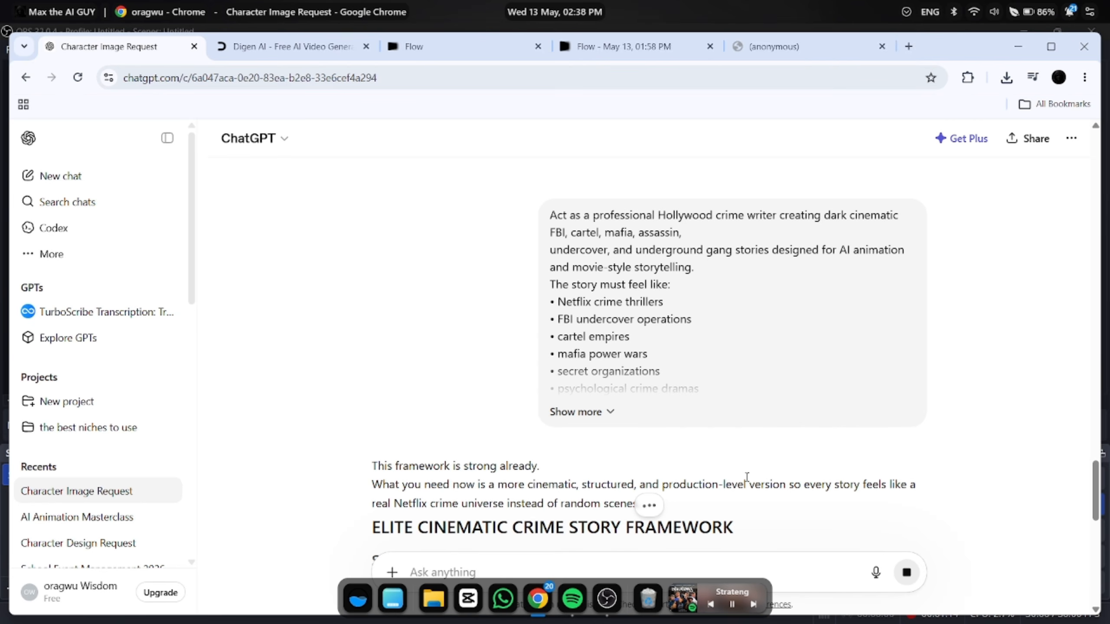
Step: Read through ChatGPT's story framework reply, from the story style and core structure to the AI animation structure and story formula
{"action": "scroll", "coordinate": [747, 476], "scroll_direction": "down", "scroll_amount": 15}
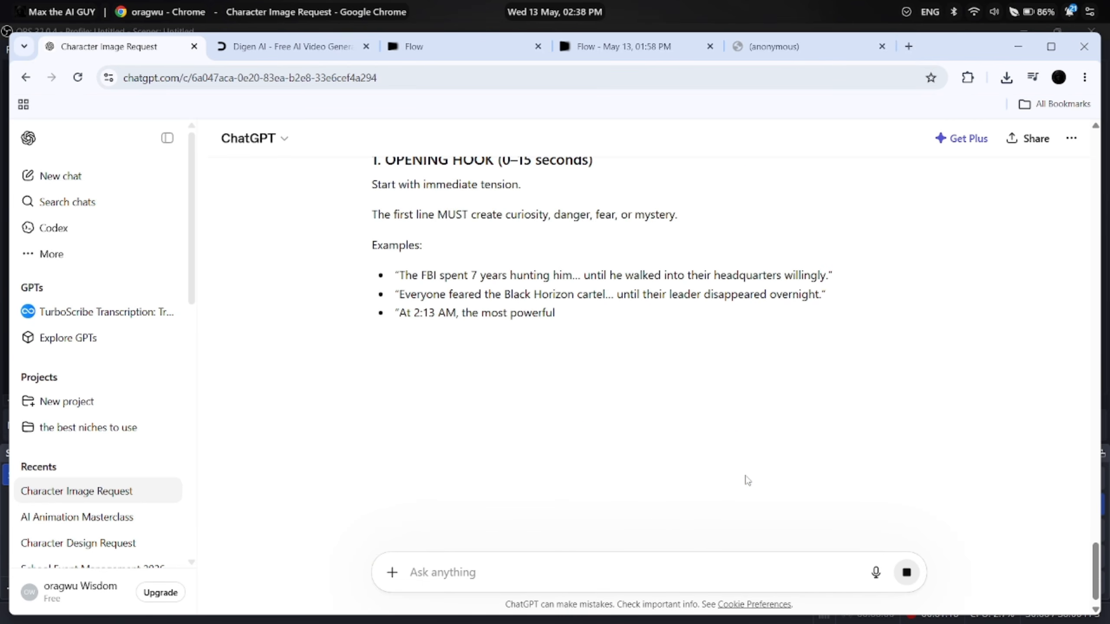
{"action": "scroll", "coordinate": [744, 478], "scroll_direction": "up", "scroll_amount": 15}
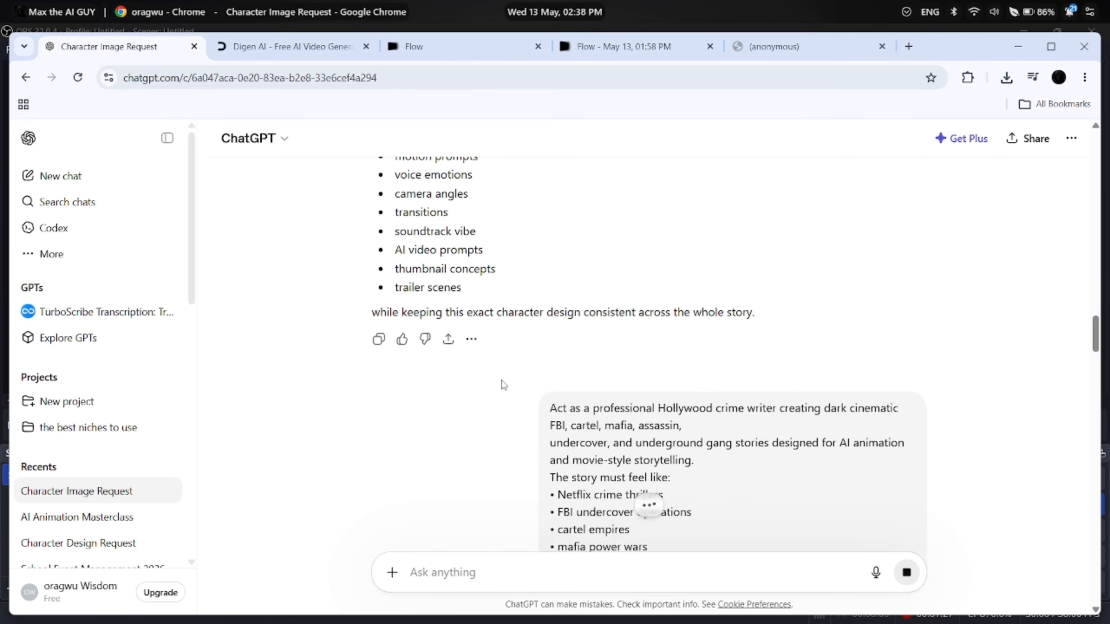
{"action": "scroll", "coordinate": [503, 385], "scroll_direction": "down", "scroll_amount": 9}
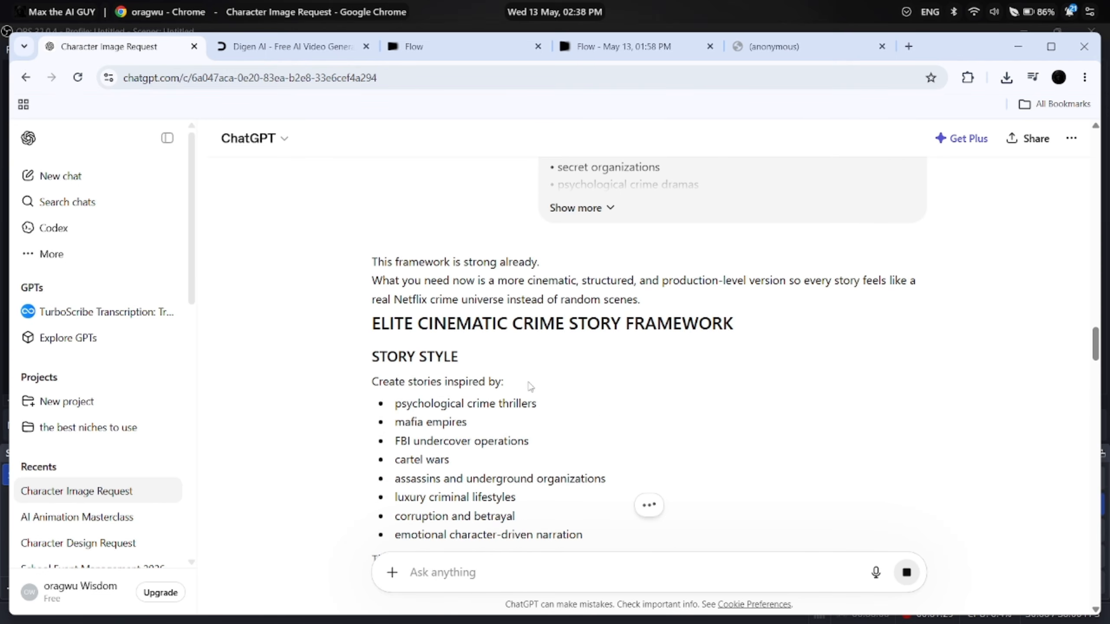
{"action": "scroll", "coordinate": [530, 387], "scroll_direction": "down", "scroll_amount": 8}
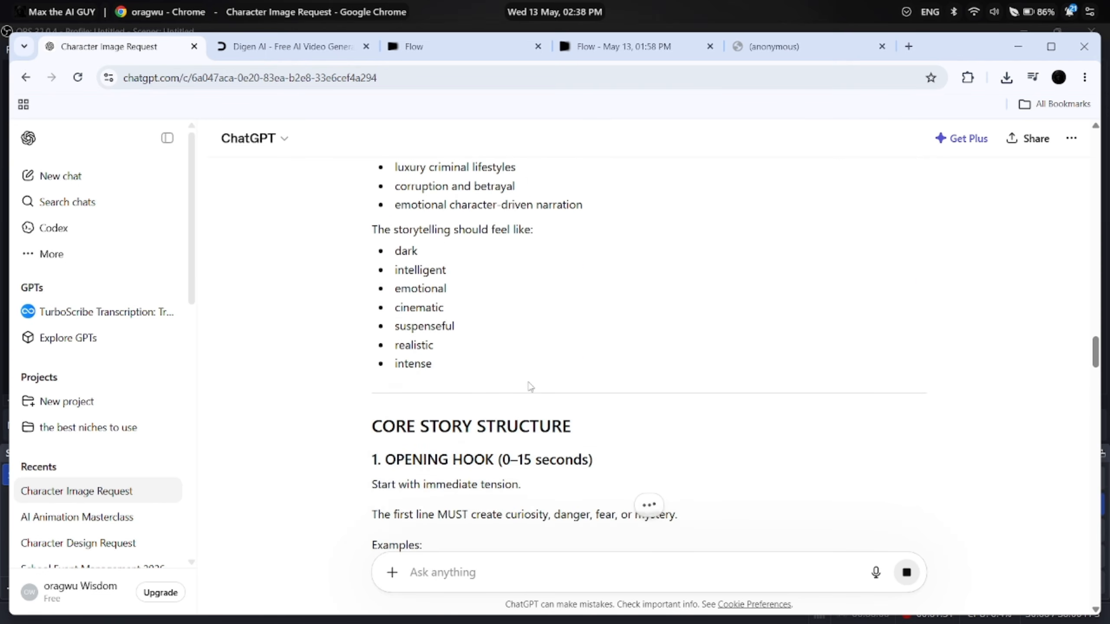
{"action": "scroll", "coordinate": [530, 386], "scroll_direction": "down", "scroll_amount": 5}
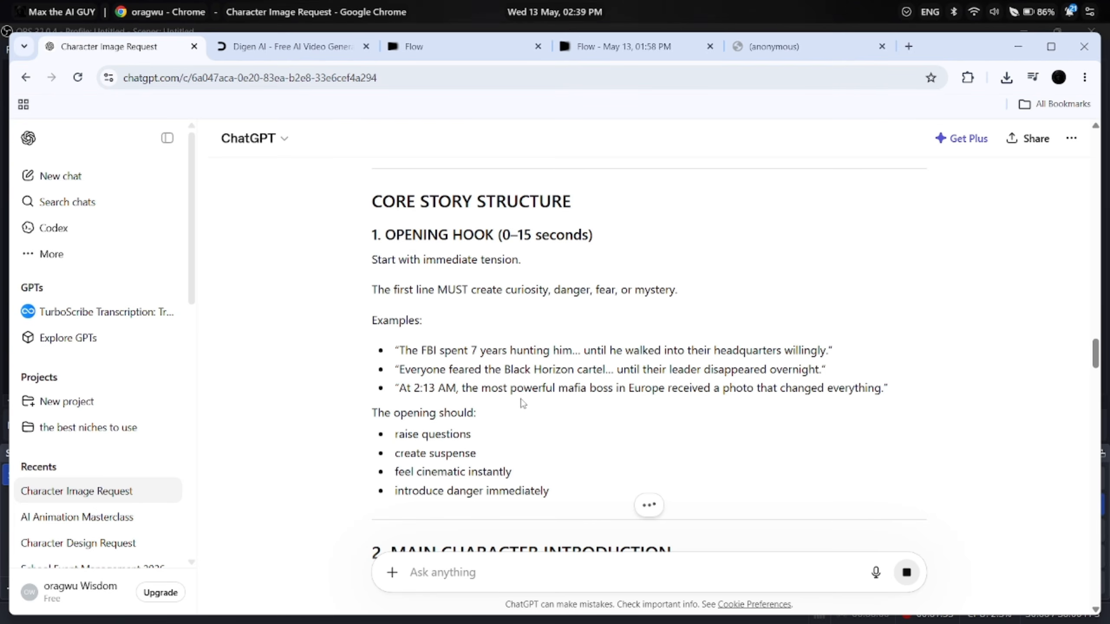
{"action": "scroll", "coordinate": [620, 389], "scroll_direction": "down", "scroll_amount": 11}
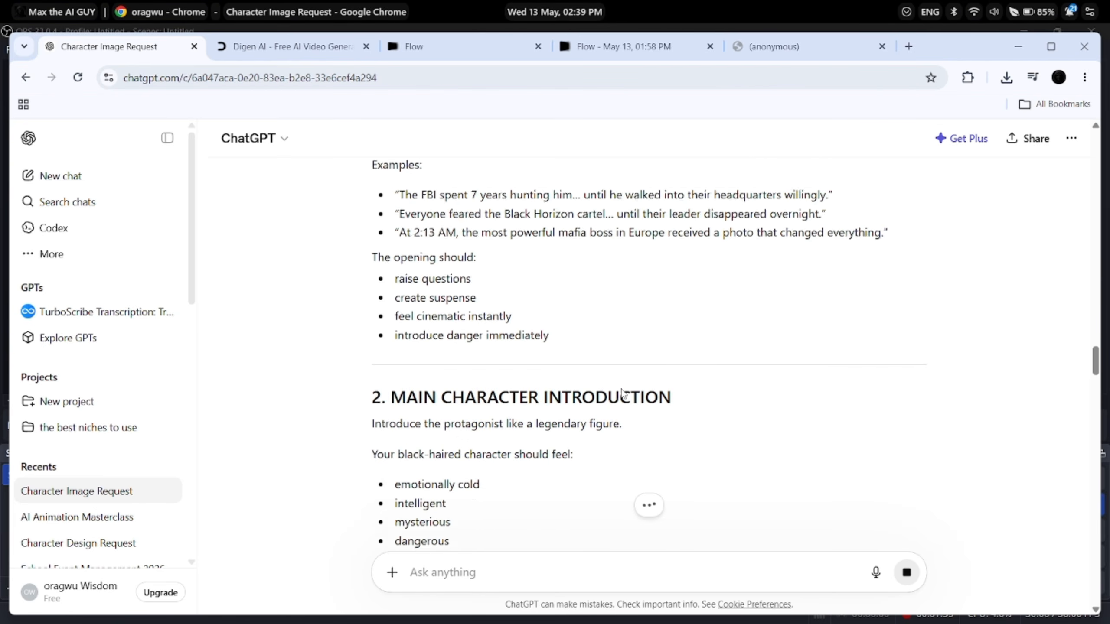
{"action": "scroll", "coordinate": [624, 394], "scroll_direction": "down", "scroll_amount": 18}
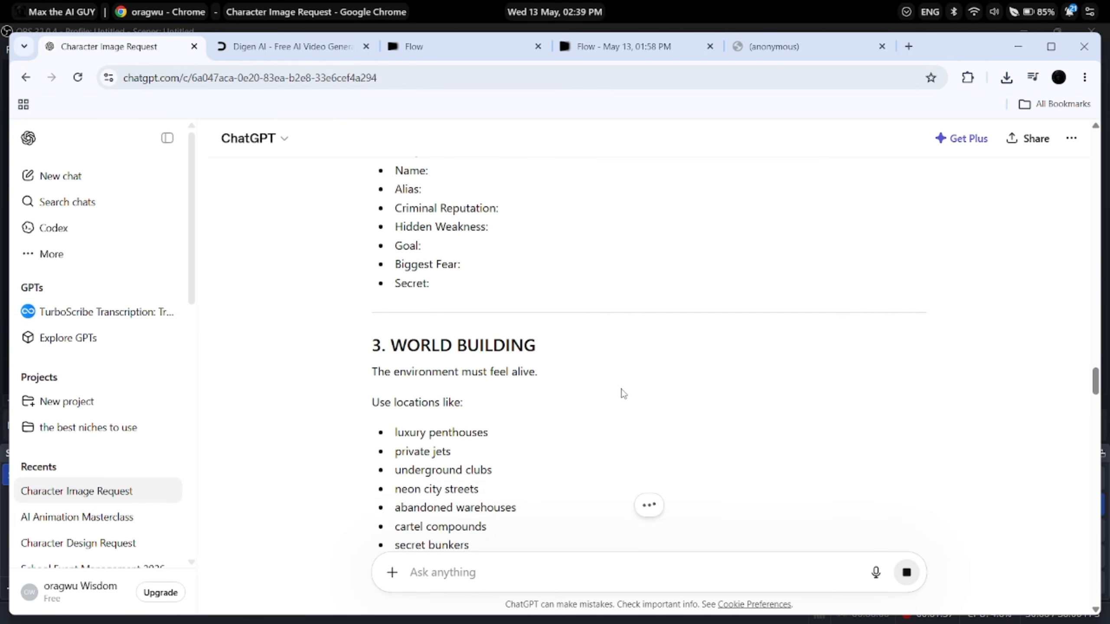
{"action": "scroll", "coordinate": [624, 394], "scroll_direction": "down", "scroll_amount": 20}
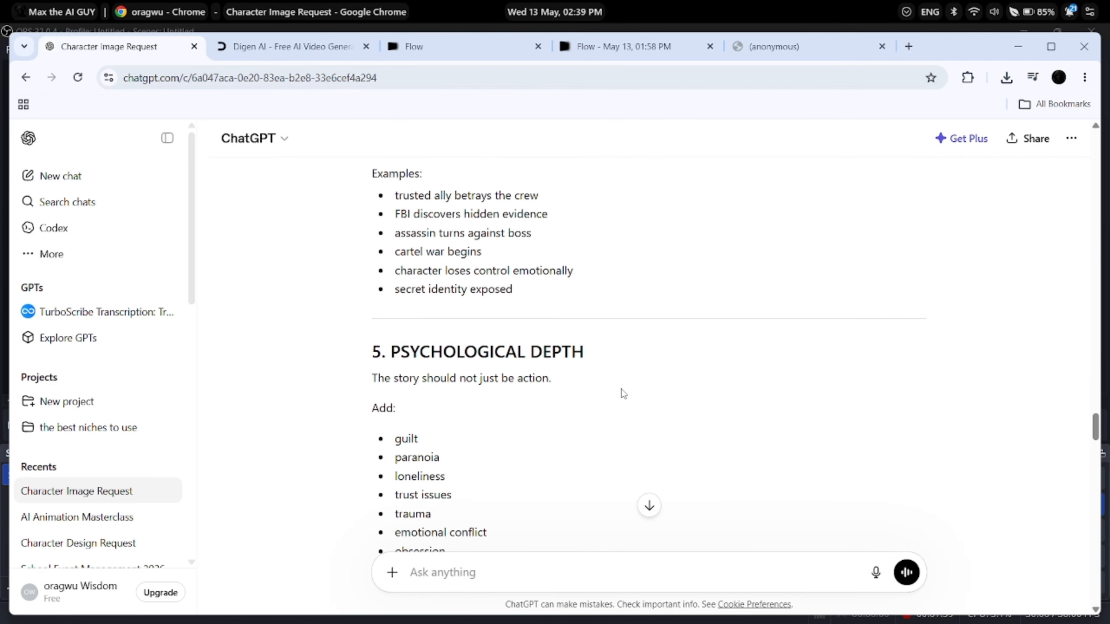
{"action": "scroll", "coordinate": [624, 394], "scroll_direction": "down", "scroll_amount": 20}
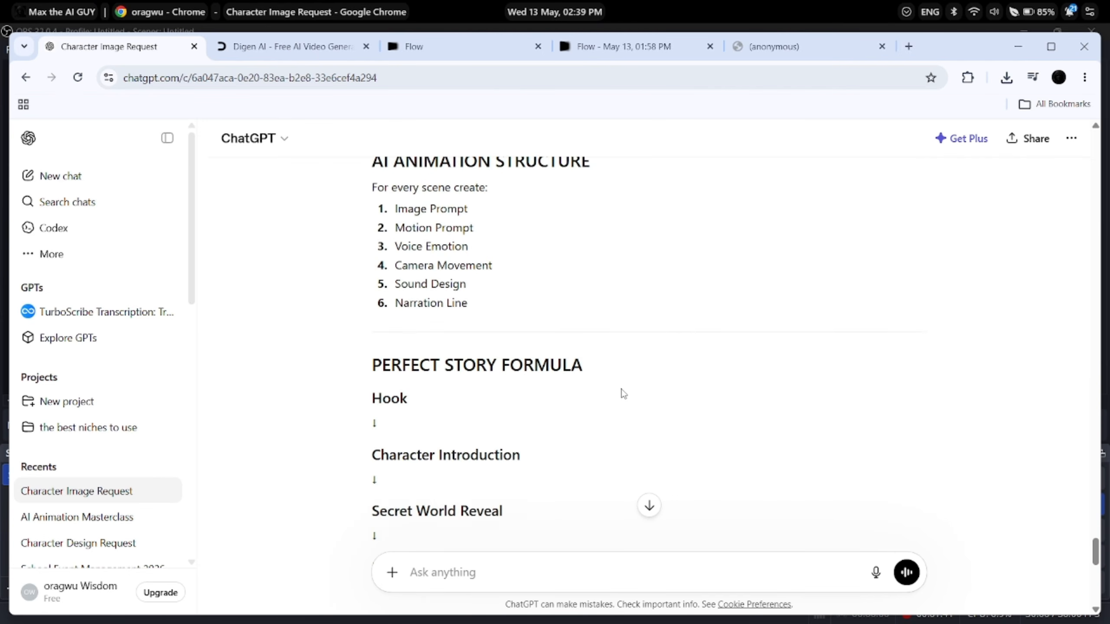
{"action": "scroll", "coordinate": [626, 396], "scroll_direction": "up", "scroll_amount": 3}
{"action": "scroll", "coordinate": [627, 397], "scroll_direction": "down", "scroll_amount": 10}
{"action": "scroll", "coordinate": [626, 397], "scroll_direction": "up", "scroll_amount": 20}
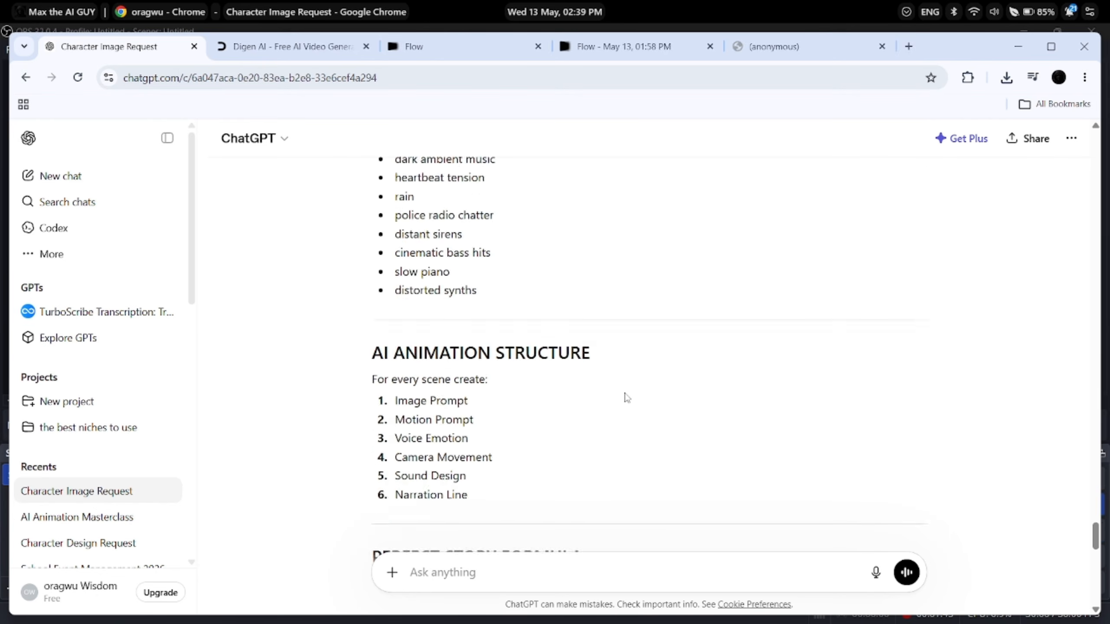
{"action": "scroll", "coordinate": [626, 396], "scroll_direction": "up", "scroll_amount": 20}
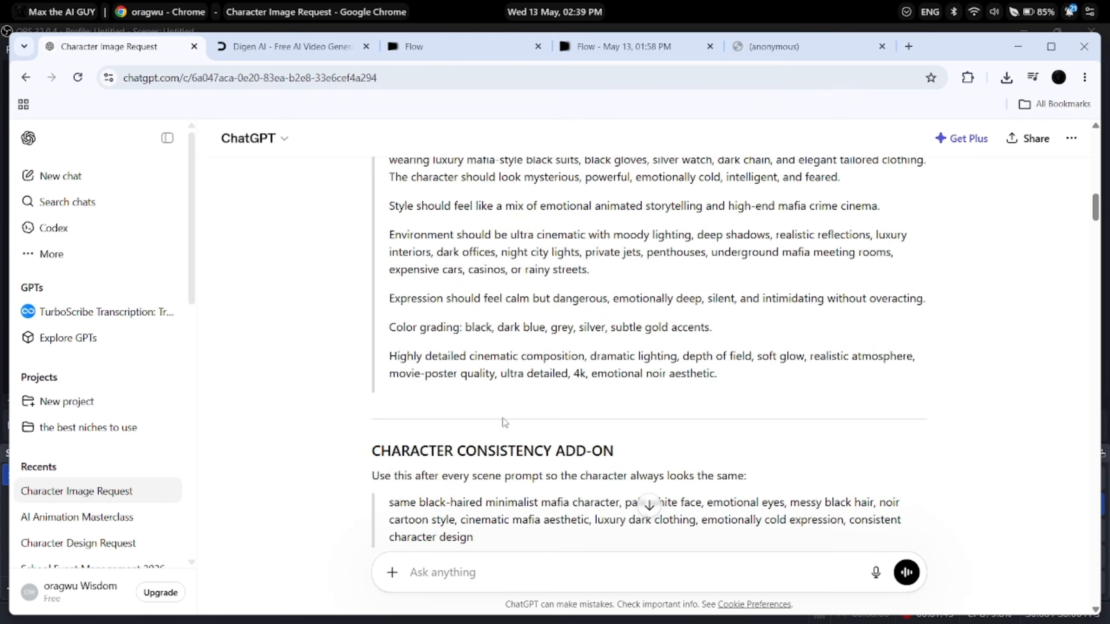
{"action": "scroll", "coordinate": [647, 437], "scroll_direction": "down", "scroll_amount": 15}
{"action": "scroll", "coordinate": [650, 454], "scroll_direction": "down", "scroll_amount": 7}
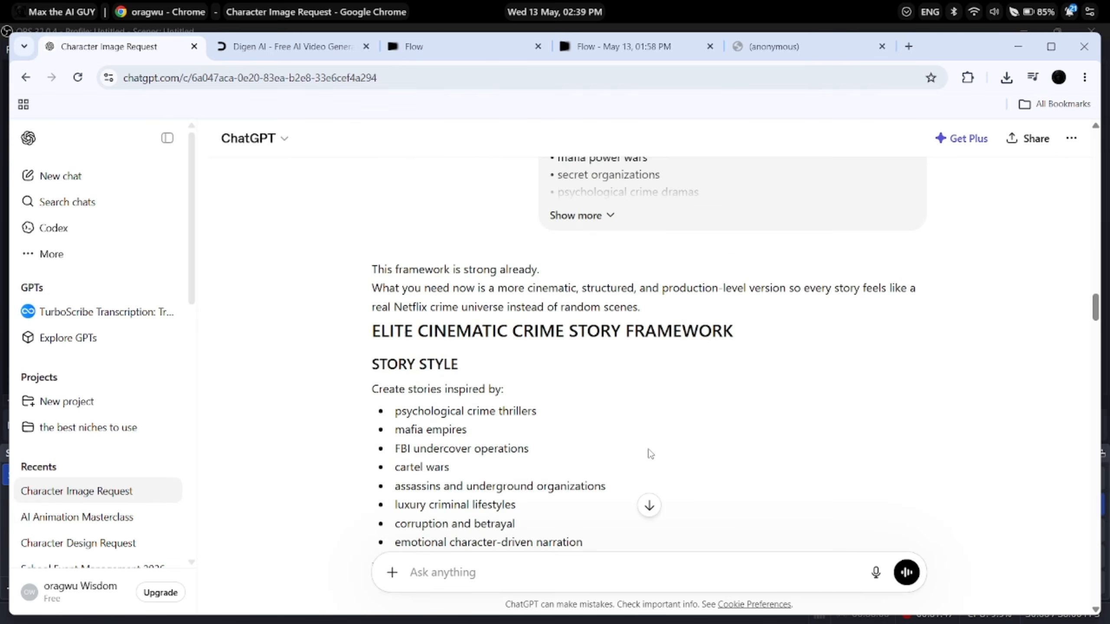
Step: In the framework PDF, copy the Professional Character Design System text from the iconic character traits through "elite bodyguards"
{"action": "left_click", "coordinate": [773, 46]}
{"action": "scroll", "coordinate": [747, 541], "scroll_direction": "down", "scroll_amount": 8}
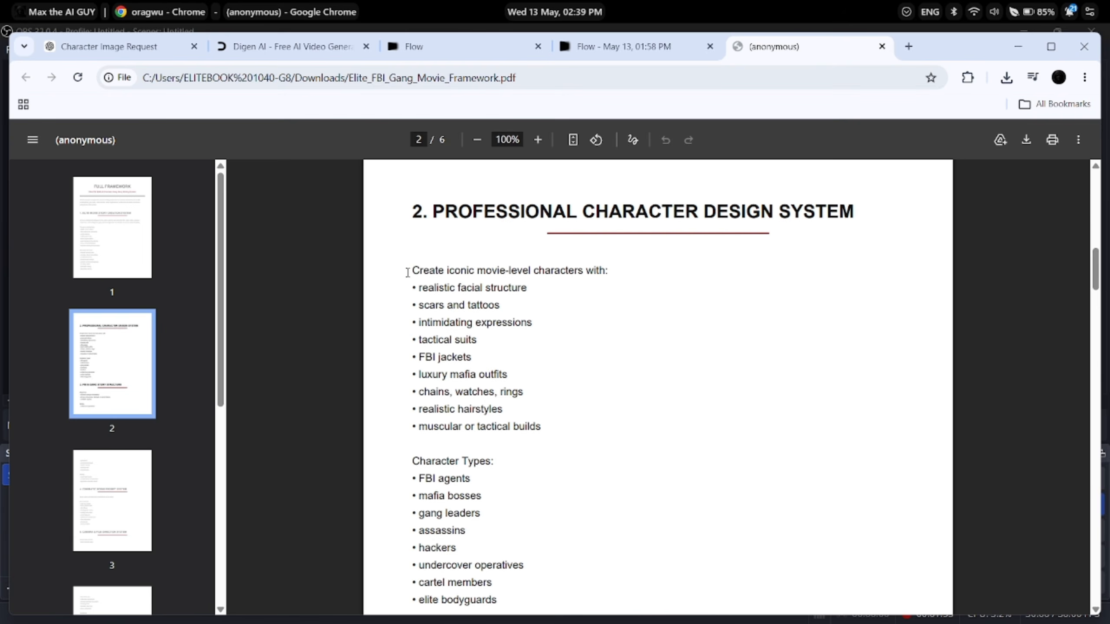
{"action": "left_click_drag", "start_coordinate": [407, 272], "coordinate": [488, 546]}
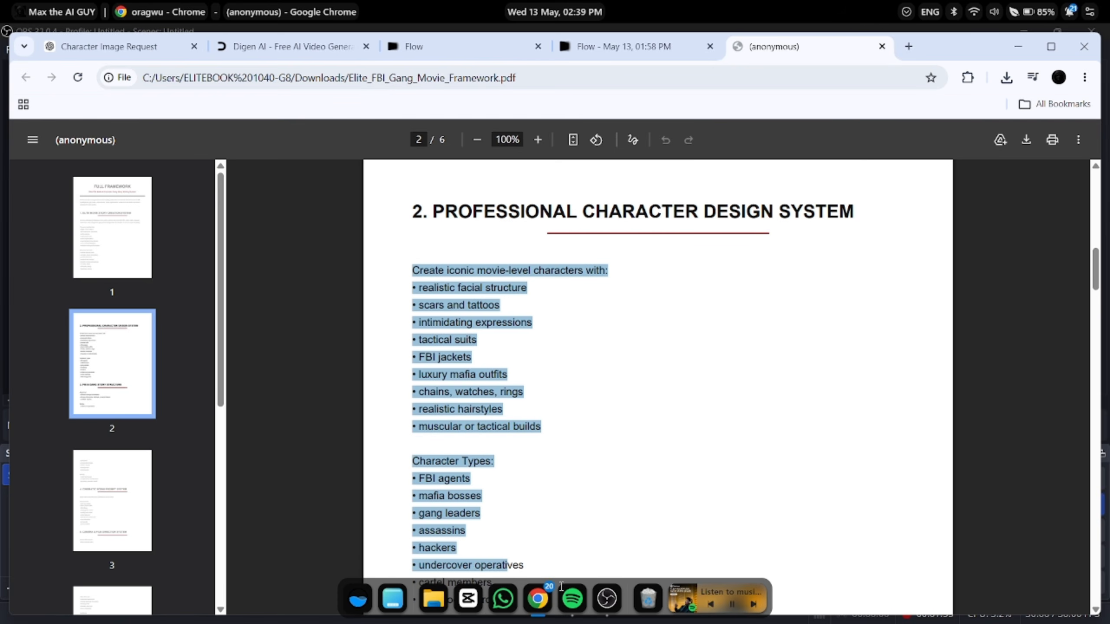
{"action": "left_click", "coordinate": [550, 537]}
{"action": "scroll", "coordinate": [546, 538], "scroll_direction": "down", "scroll_amount": 3}
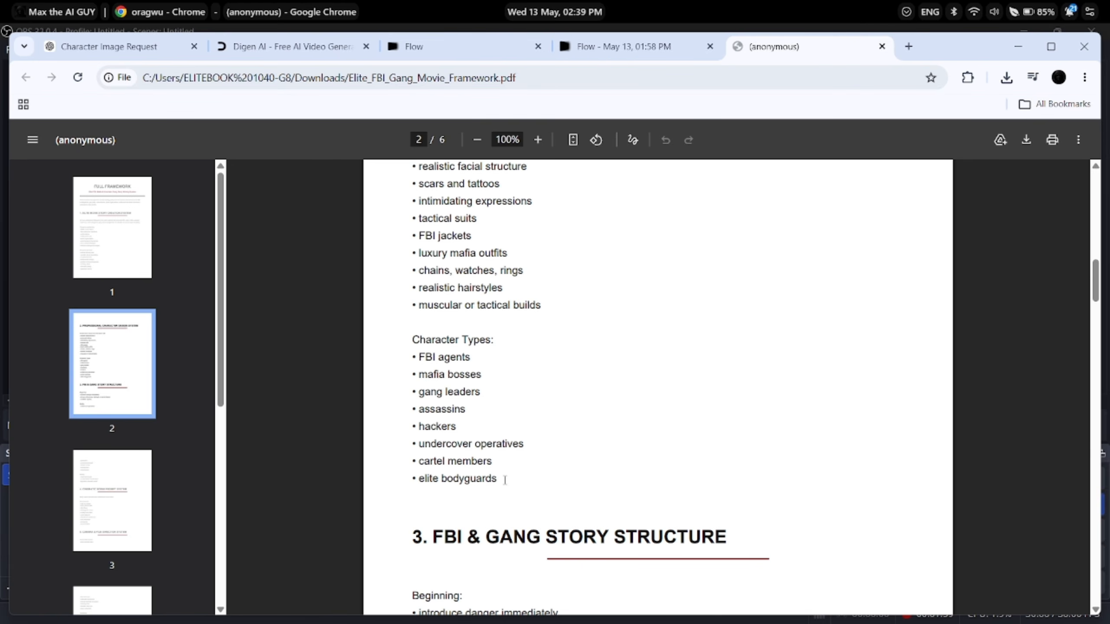
{"action": "left_click_drag", "start_coordinate": [505, 479], "coordinate": [411, 230]}
Step: Send ChatGPT the copied character text plus "i need prompt to create the image", attaching ChatGPT Image May 13, 2026, 02_29_20 PM
{"action": "left_click", "coordinate": [154, 52]}
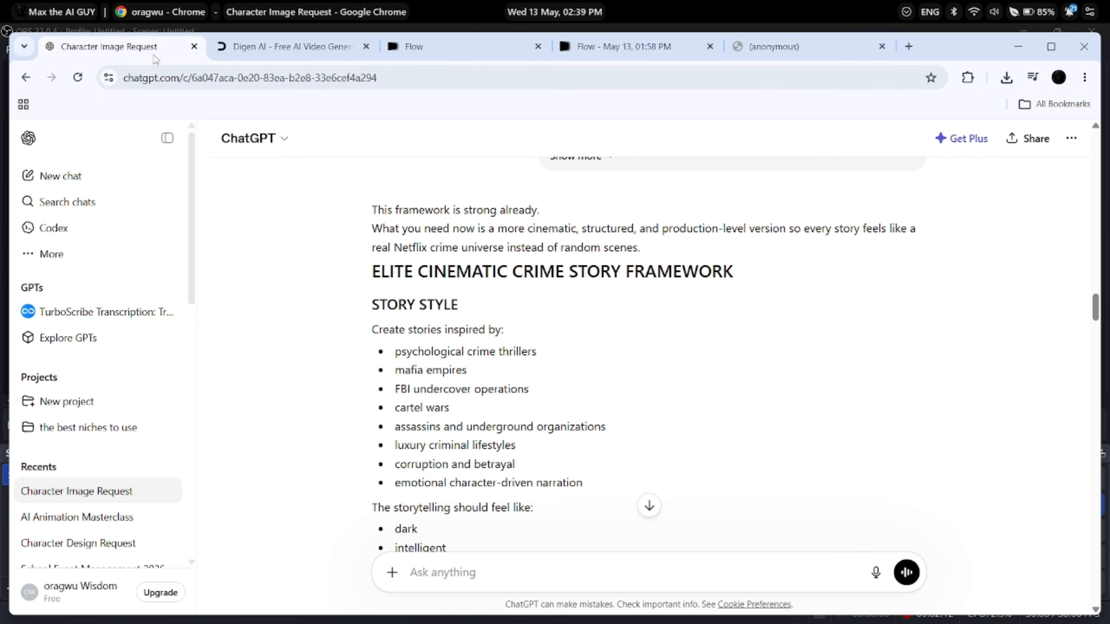
{"action": "left_click", "coordinate": [439, 572]}
{"action": "key", "text": "ctrl+v"}
{"action": "scroll", "coordinate": [466, 523], "scroll_direction": "down", "scroll_amount": 8}
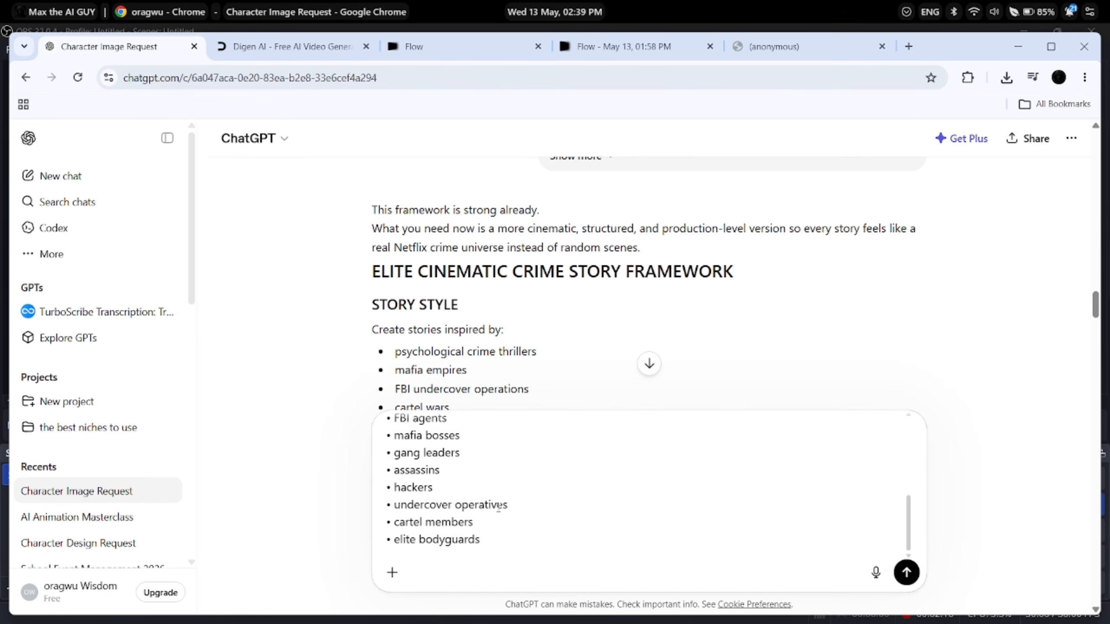
{"action": "scroll", "coordinate": [542, 602], "scroll_direction": "down", "scroll_amount": 5}
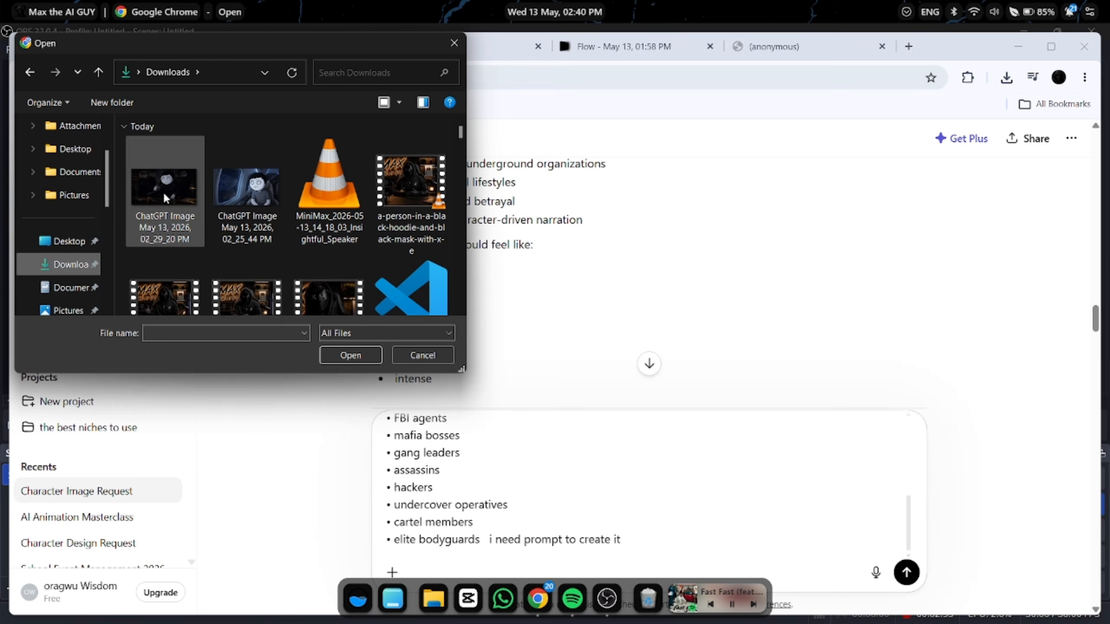
{"action": "double_click", "coordinate": [163, 191]}
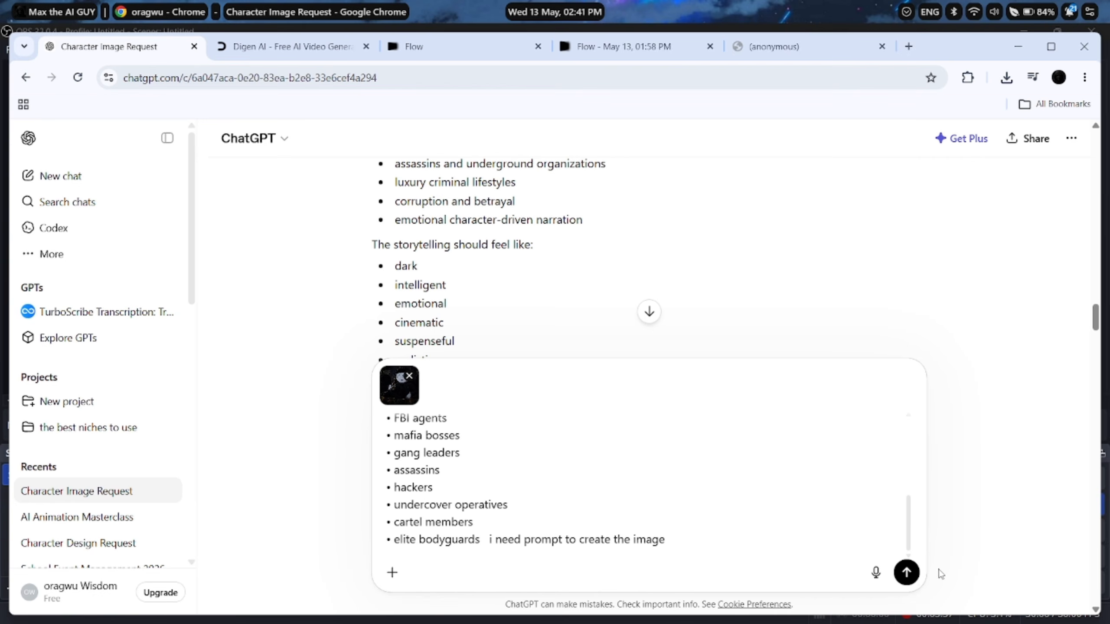
{"action": "left_click", "coordinate": [907, 573]}
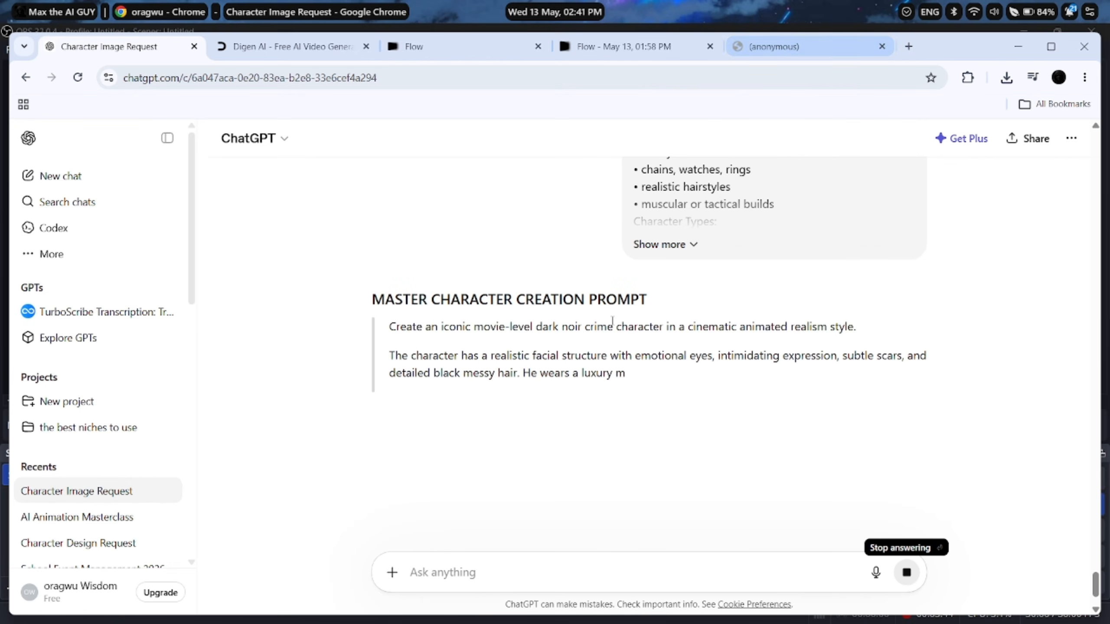
Step: Review the generated master character creation prompt, the character variation prompts and the cinematic enhancement words
{"action": "scroll", "coordinate": [605, 445], "scroll_direction": "down", "scroll_amount": 2}
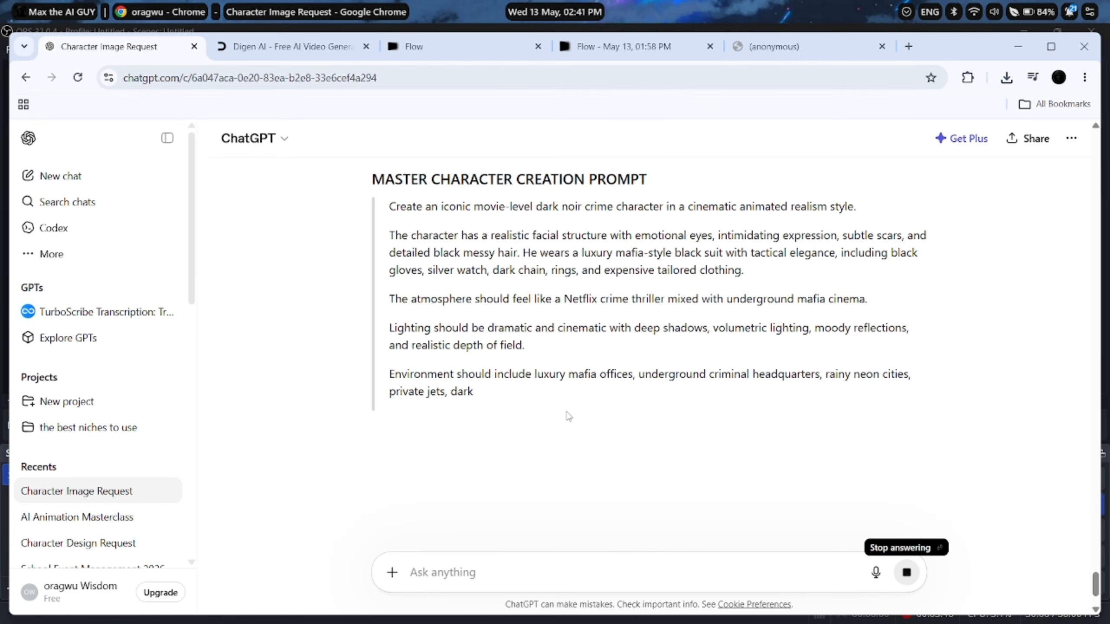
{"action": "scroll", "coordinate": [624, 389], "scroll_direction": "down", "scroll_amount": 3}
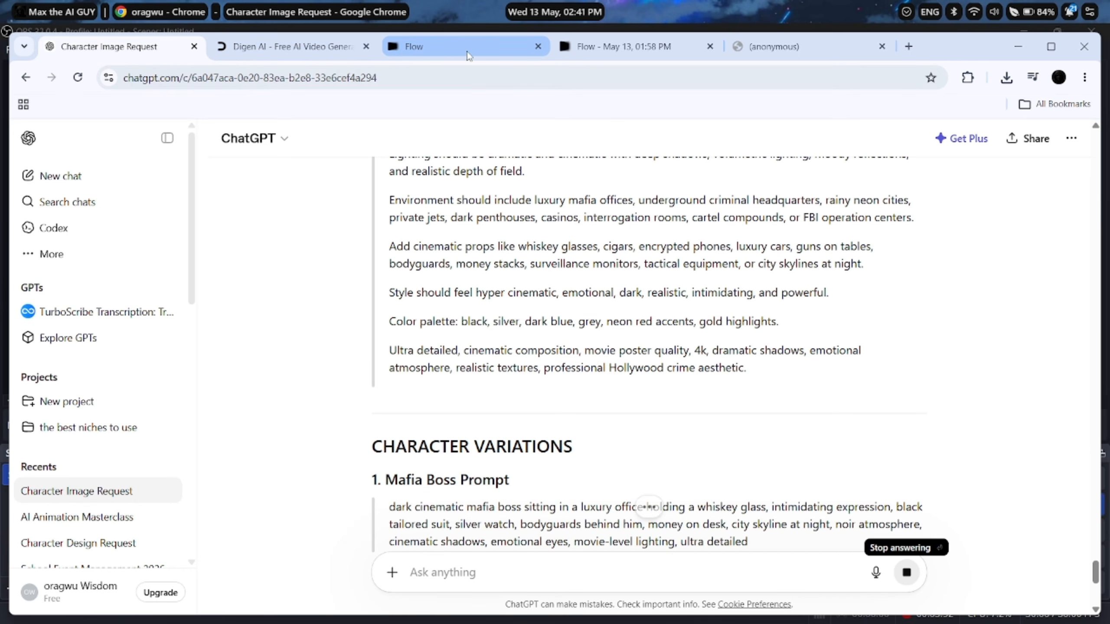
{"action": "scroll", "coordinate": [597, 413], "scroll_direction": "down", "scroll_amount": 6}
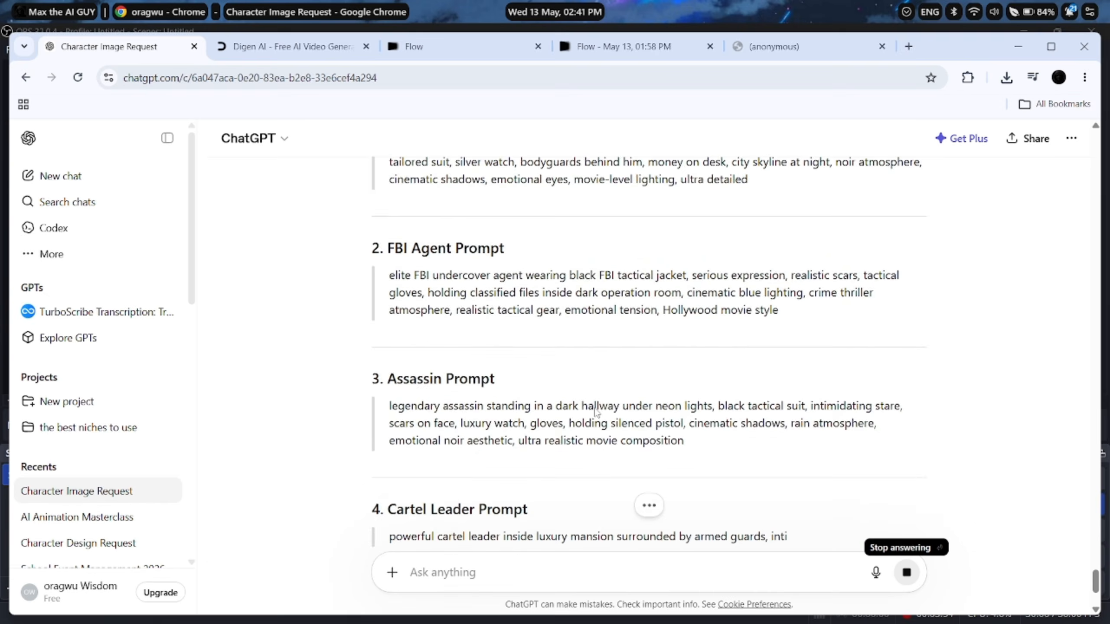
{"action": "scroll", "coordinate": [596, 413], "scroll_direction": "down", "scroll_amount": 5}
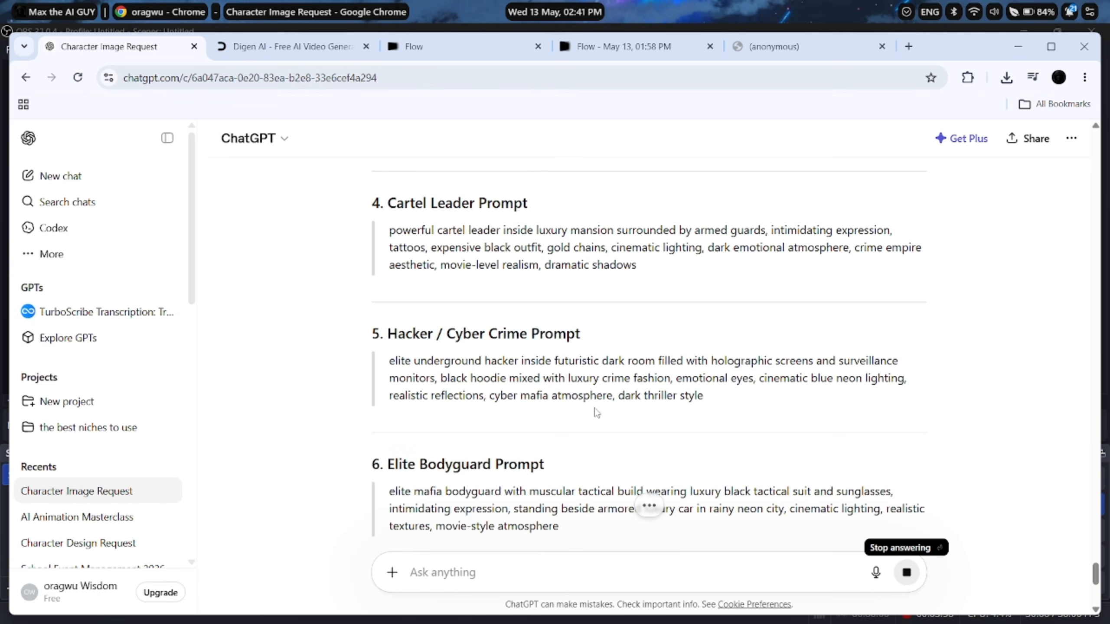
{"action": "scroll", "coordinate": [597, 414], "scroll_direction": "down", "scroll_amount": 7}
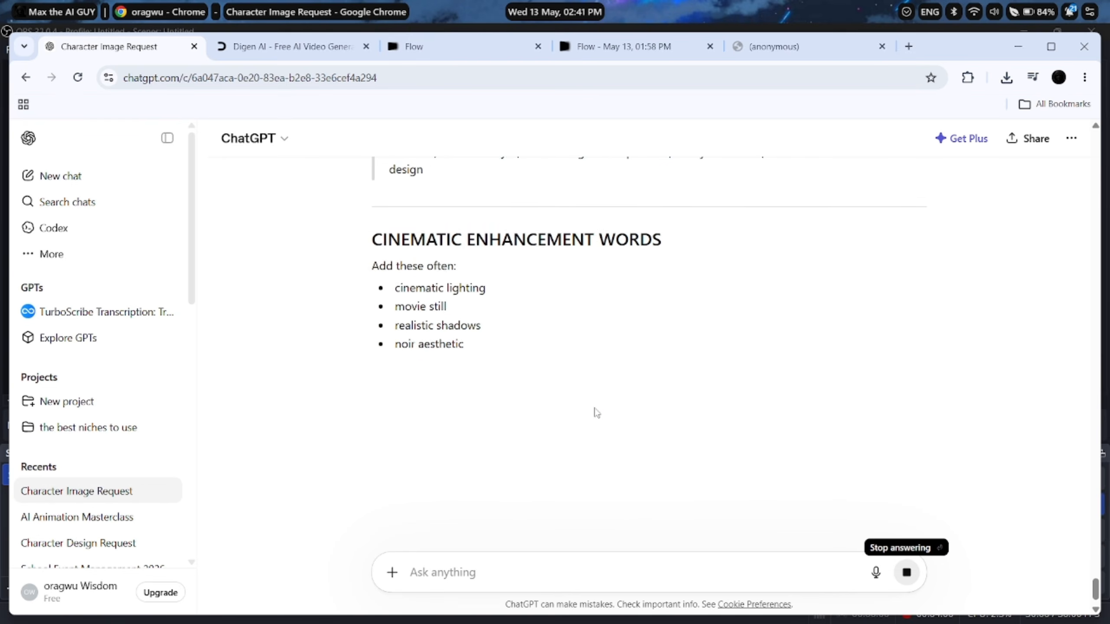
Step: Copy the full Master Character Creation Prompt text from ChatGPT's reply, from "Create an iconic movie-level" to "professional Hollywood crime aesthetic"
{"action": "scroll", "coordinate": [597, 413], "scroll_direction": "up", "scroll_amount": 15}
{"action": "scroll", "coordinate": [596, 408], "scroll_direction": "up", "scroll_amount": 10}
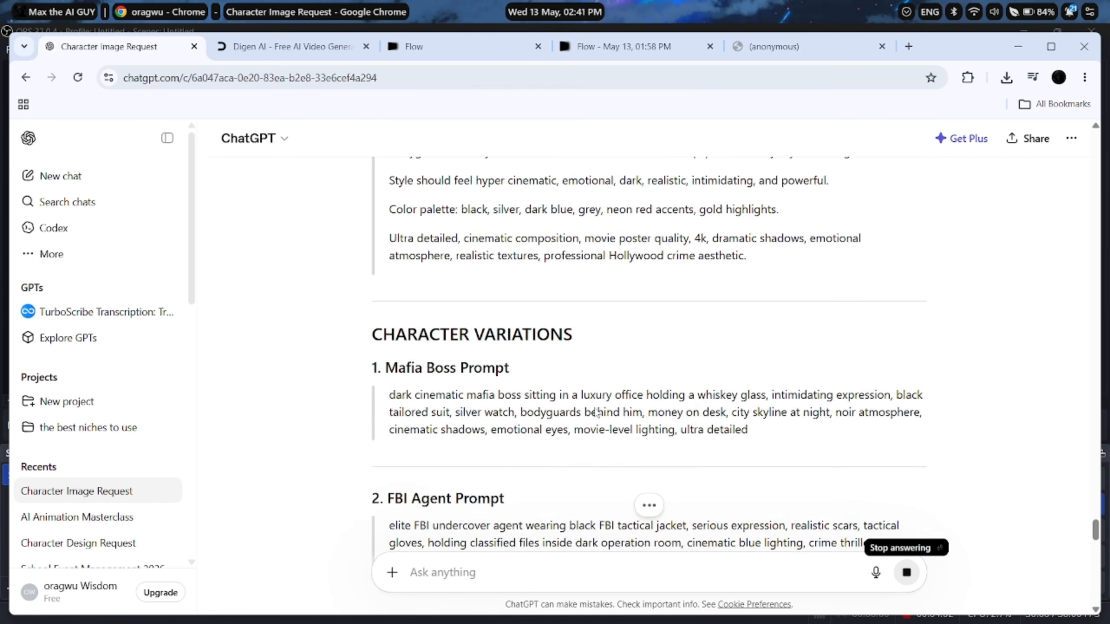
{"action": "scroll", "coordinate": [595, 413], "scroll_direction": "down", "scroll_amount": 4}
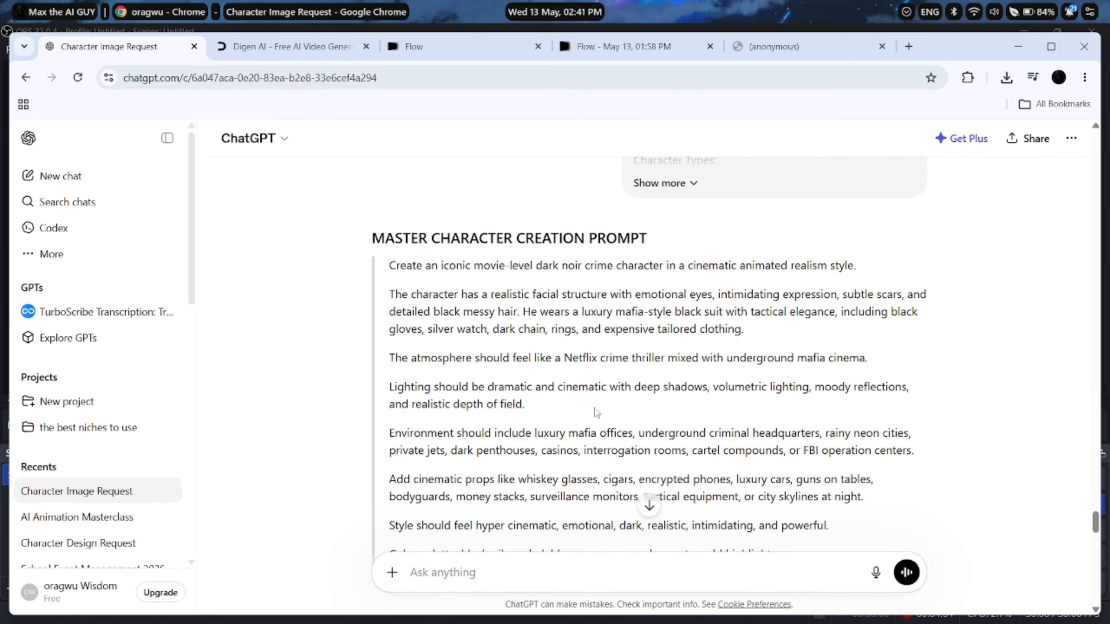
{"action": "left_click_drag", "start_coordinate": [397, 368], "coordinate": [390, 371]}
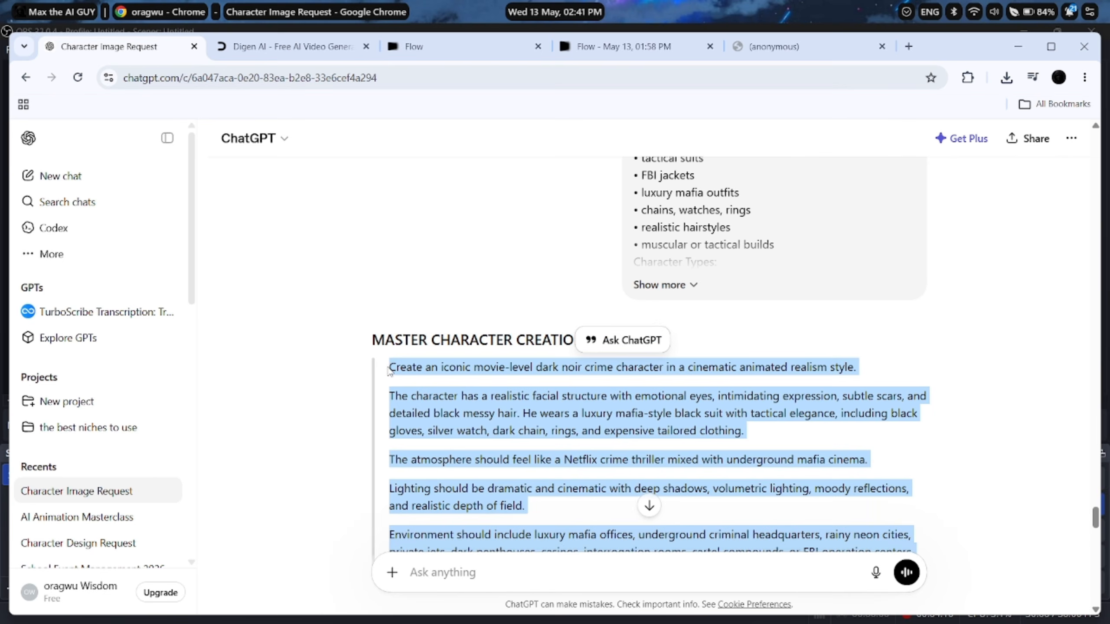
Step: Switch to the Flow project and generate images from the copied master character prompt with the output count set to x2
{"action": "left_click", "coordinate": [617, 46]}
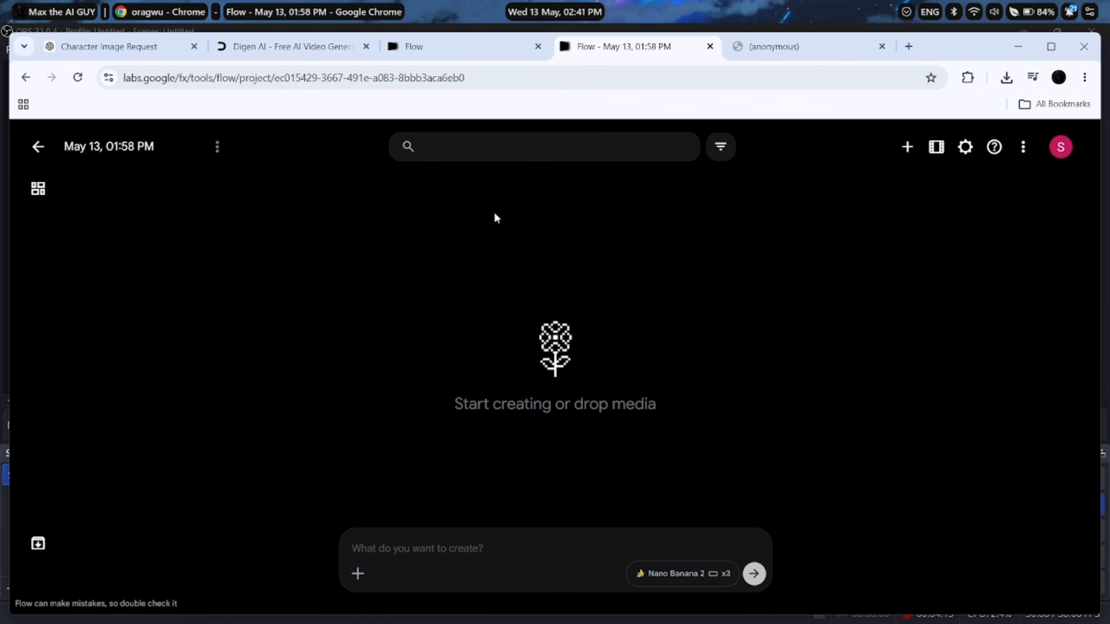
{"action": "left_click", "coordinate": [430, 546]}
{"action": "key", "text": "ctrl+v"}
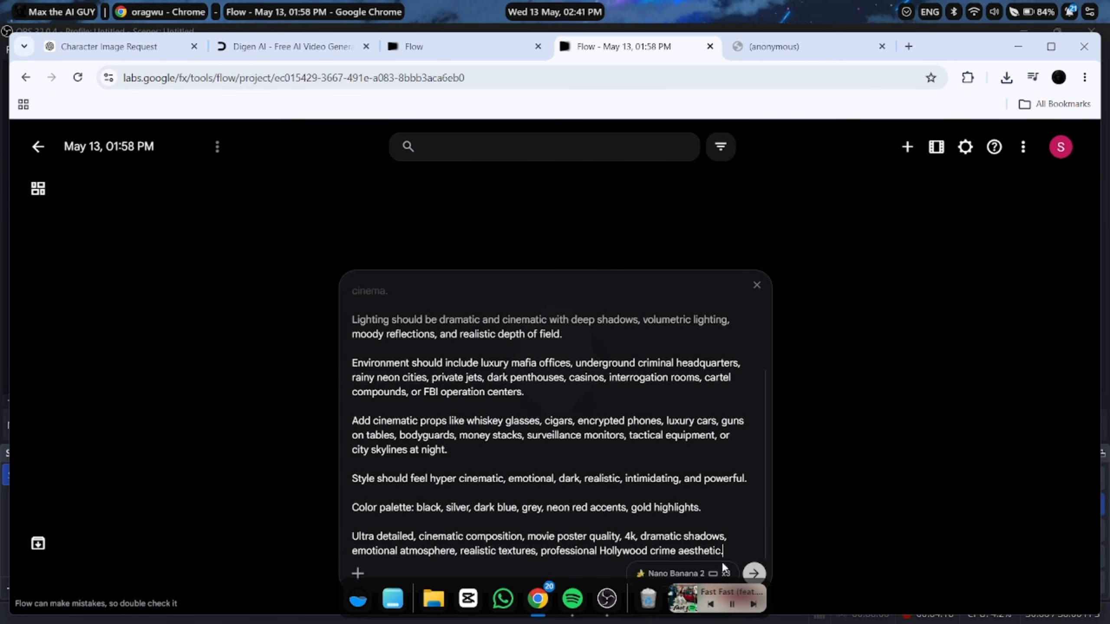
{"action": "left_click", "coordinate": [710, 574]}
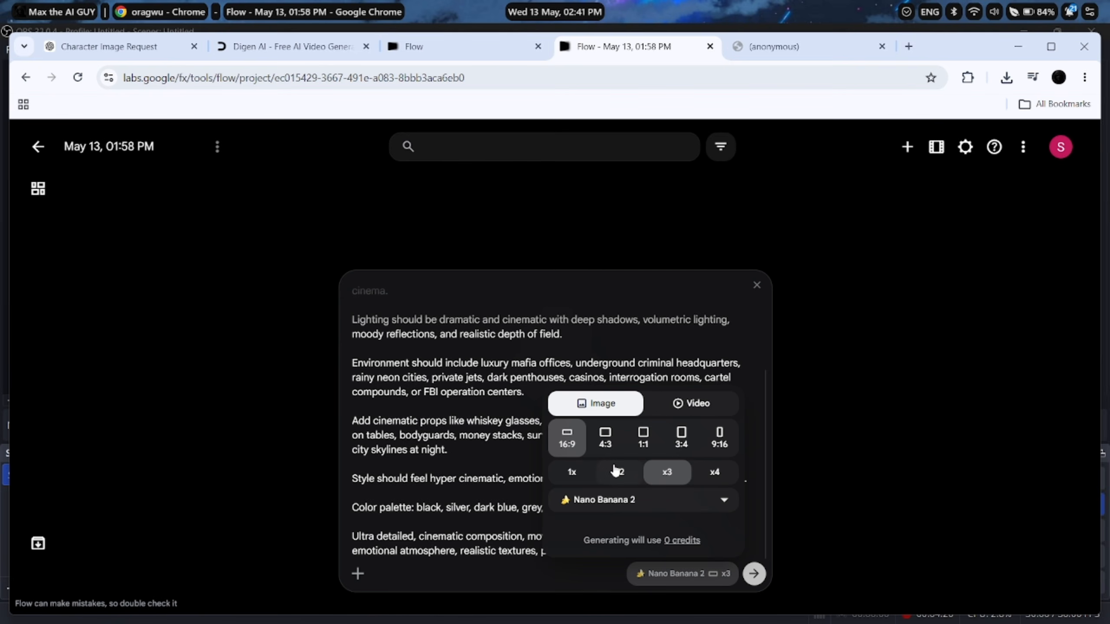
{"action": "left_click", "coordinate": [617, 473]}
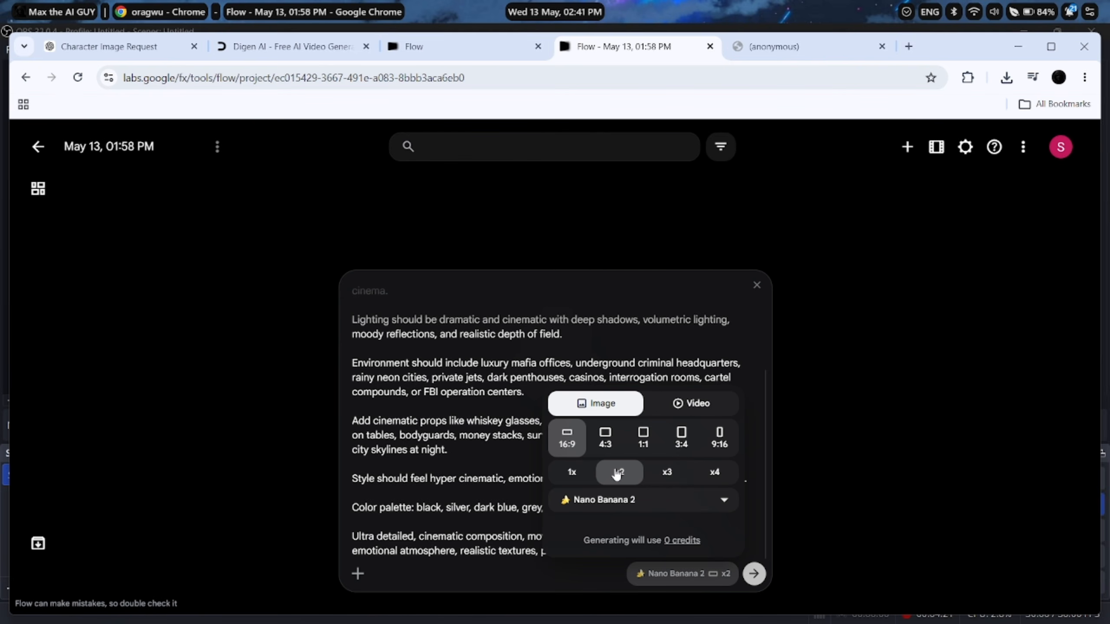
{"action": "left_click", "coordinate": [755, 573]}
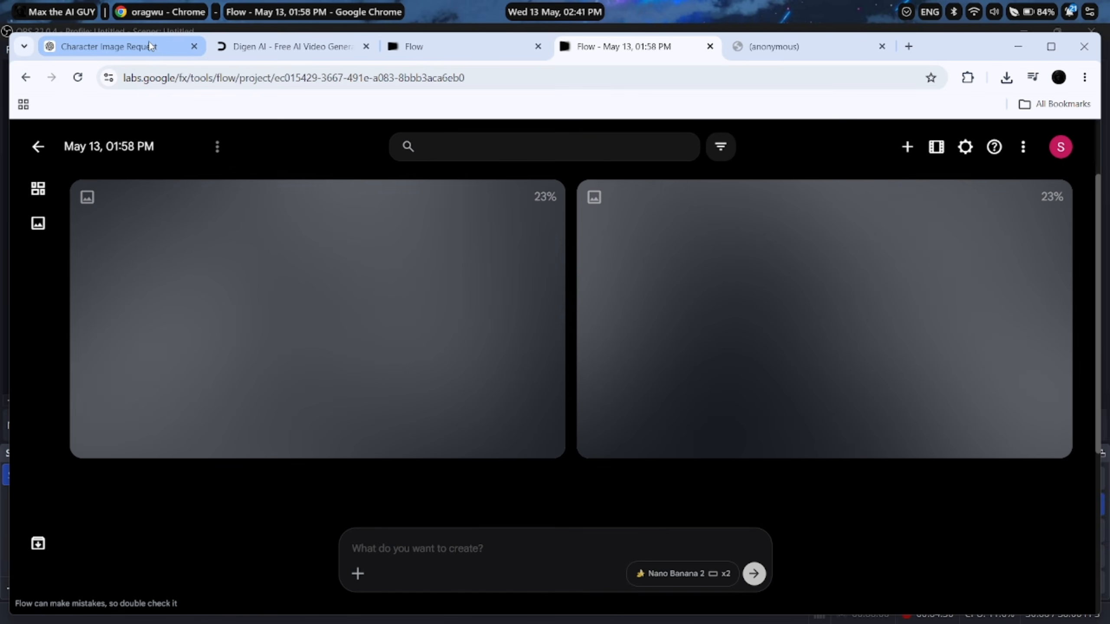
Step: Return to ChatGPT and review the reply from the character variations through the enhancement words to the negative prompt
{"action": "left_click", "coordinate": [115, 47]}
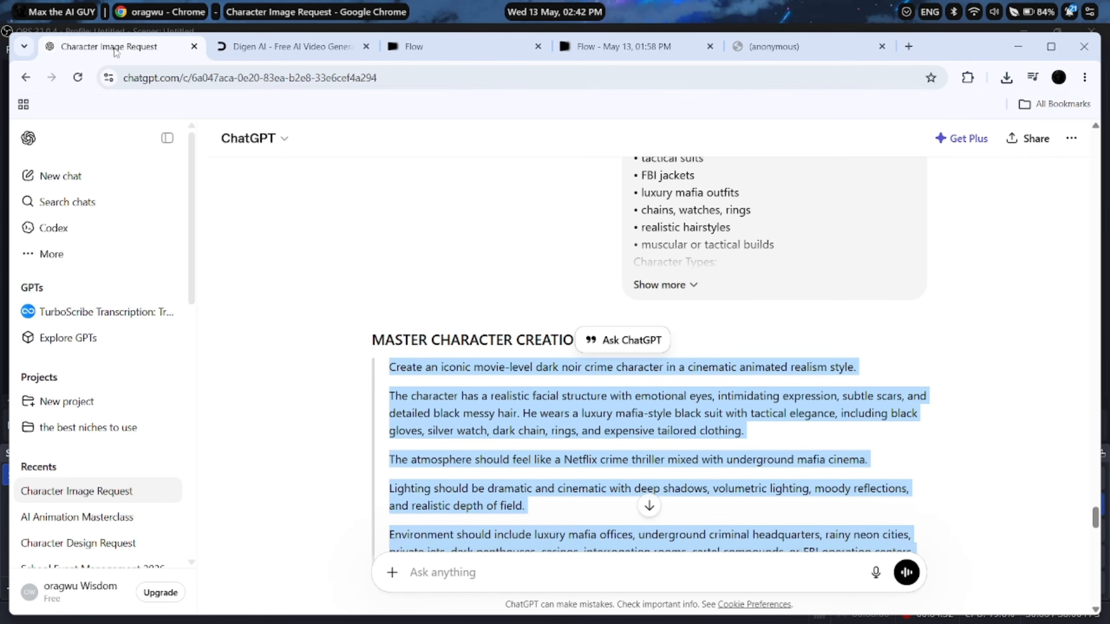
{"action": "scroll", "coordinate": [681, 376], "scroll_direction": "down", "scroll_amount": 4}
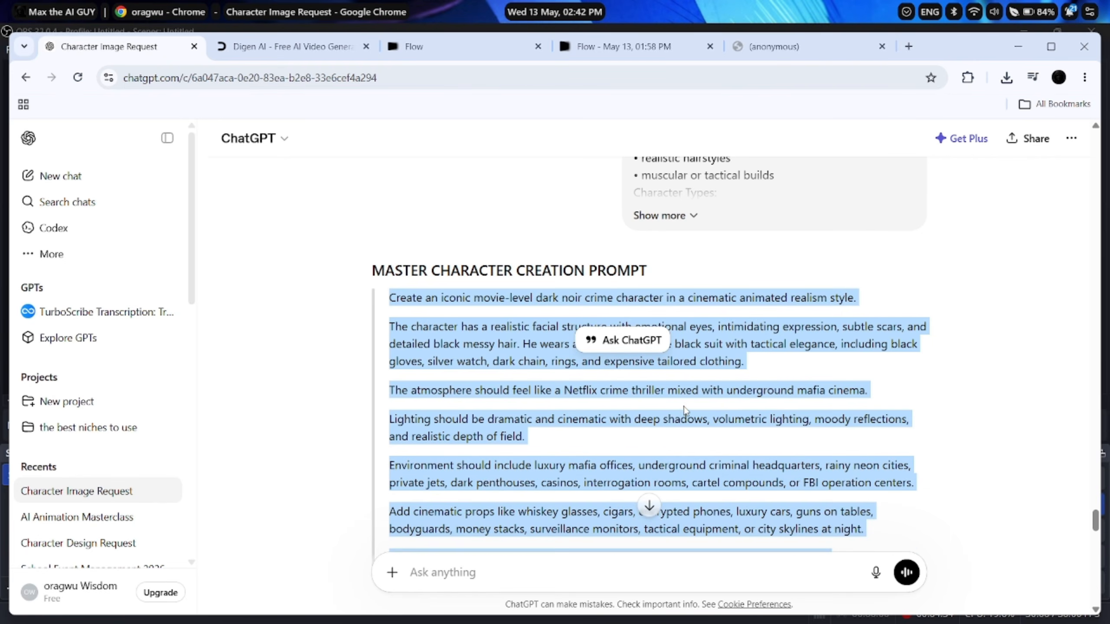
{"action": "scroll", "coordinate": [684, 406], "scroll_direction": "down", "scroll_amount": 4}
{"action": "scroll", "coordinate": [685, 411], "scroll_direction": "down", "scroll_amount": 15}
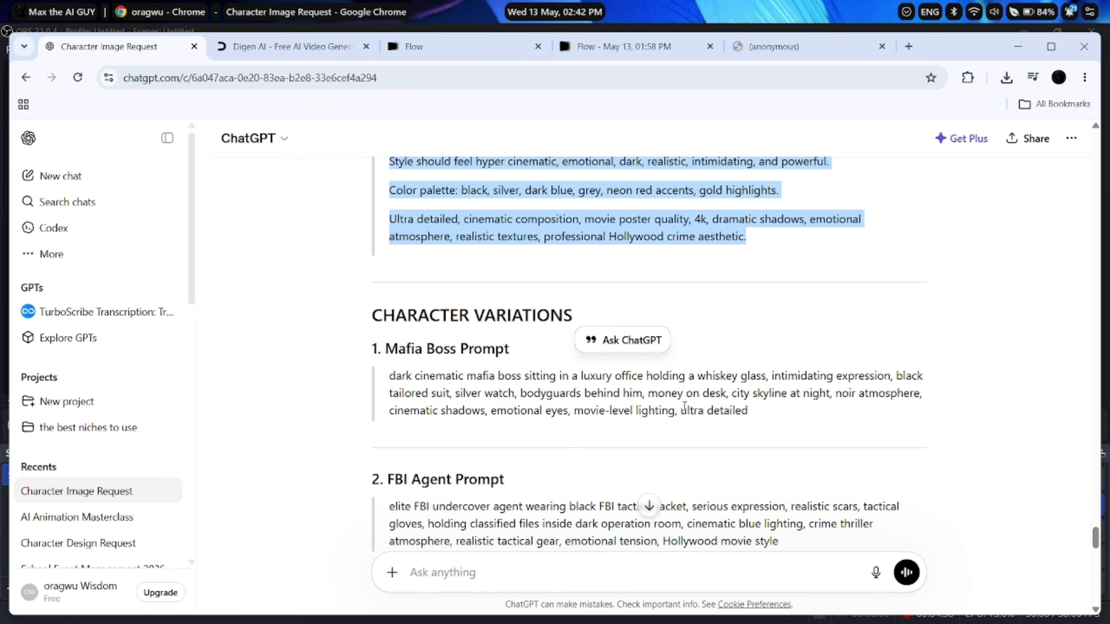
{"action": "scroll", "coordinate": [685, 411], "scroll_direction": "down", "scroll_amount": 3}
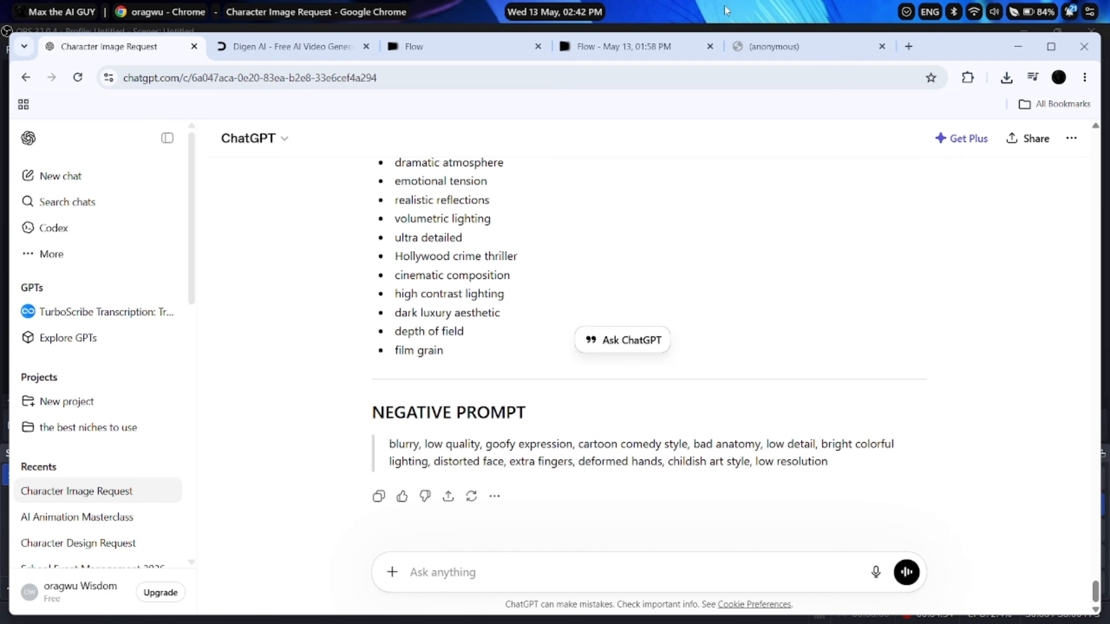
Step: In the framework PDF, copy the Cinematic Scene Prompt System section from its heading through "armored SUVs"
{"action": "left_click", "coordinate": [783, 48]}
{"action": "scroll", "coordinate": [641, 505], "scroll_direction": "down", "scroll_amount": 4}
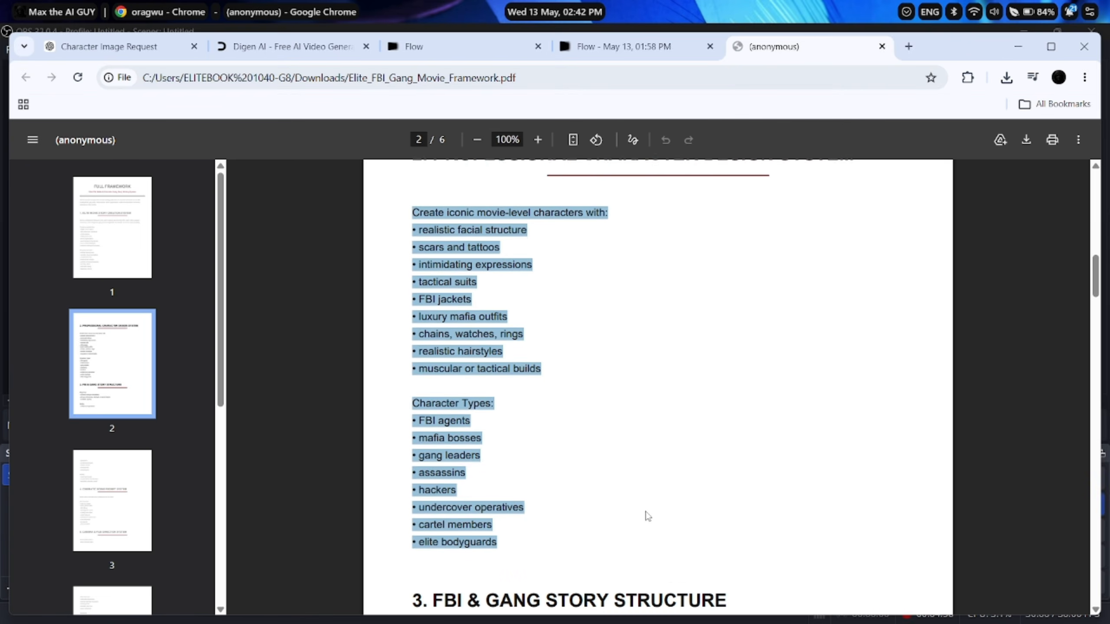
{"action": "scroll", "coordinate": [648, 516], "scroll_direction": "down", "scroll_amount": 2}
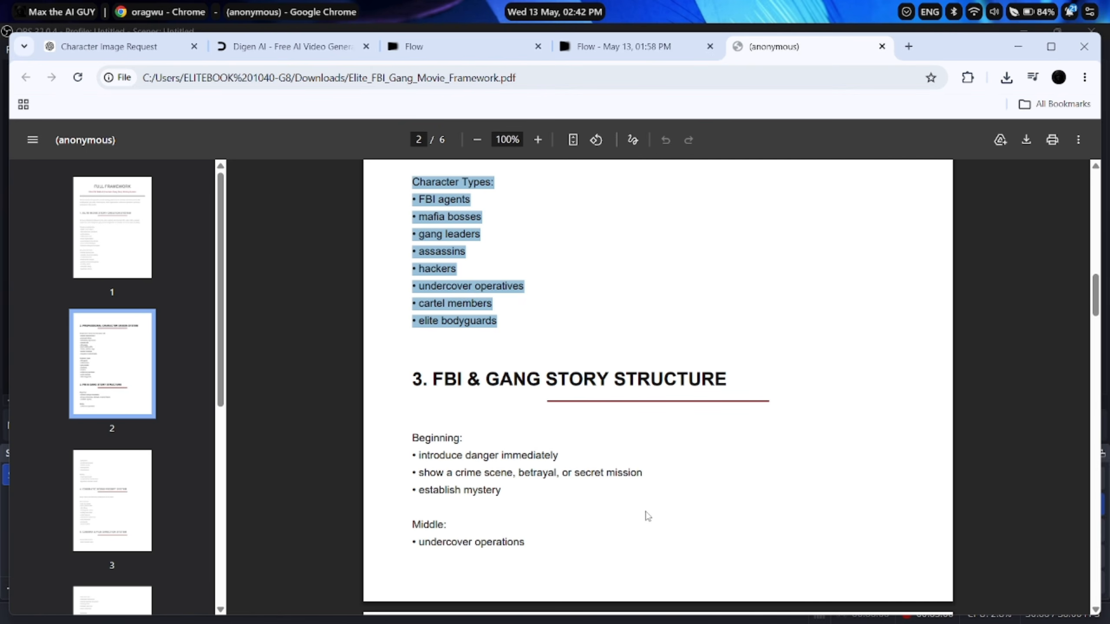
{"action": "scroll", "coordinate": [647, 516], "scroll_direction": "down", "scroll_amount": 2}
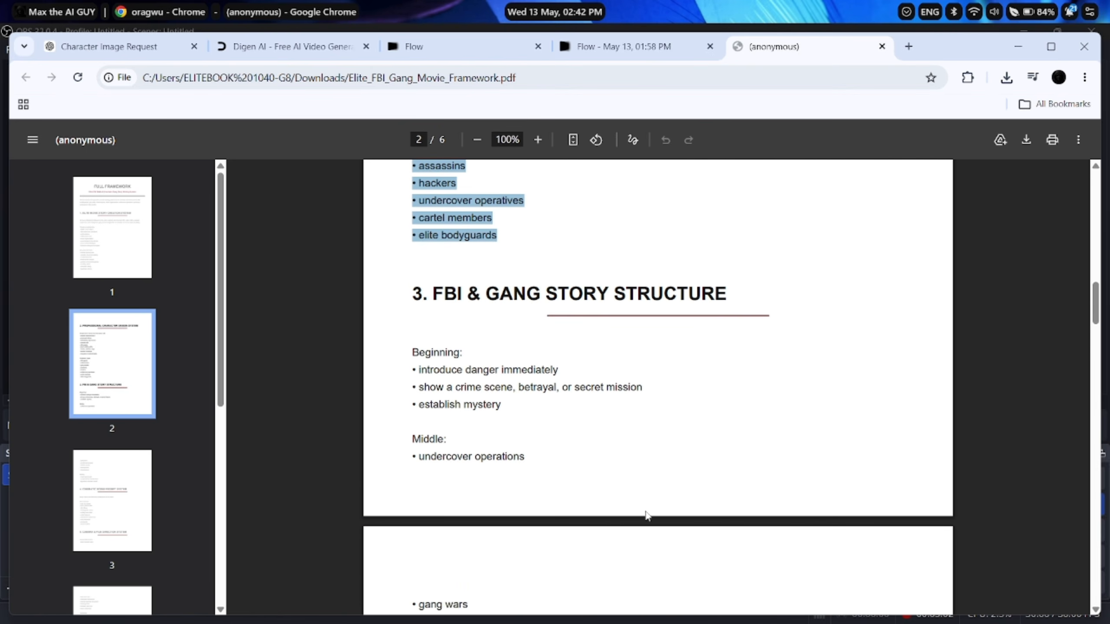
{"action": "scroll", "coordinate": [647, 516], "scroll_direction": "down", "scroll_amount": 11}
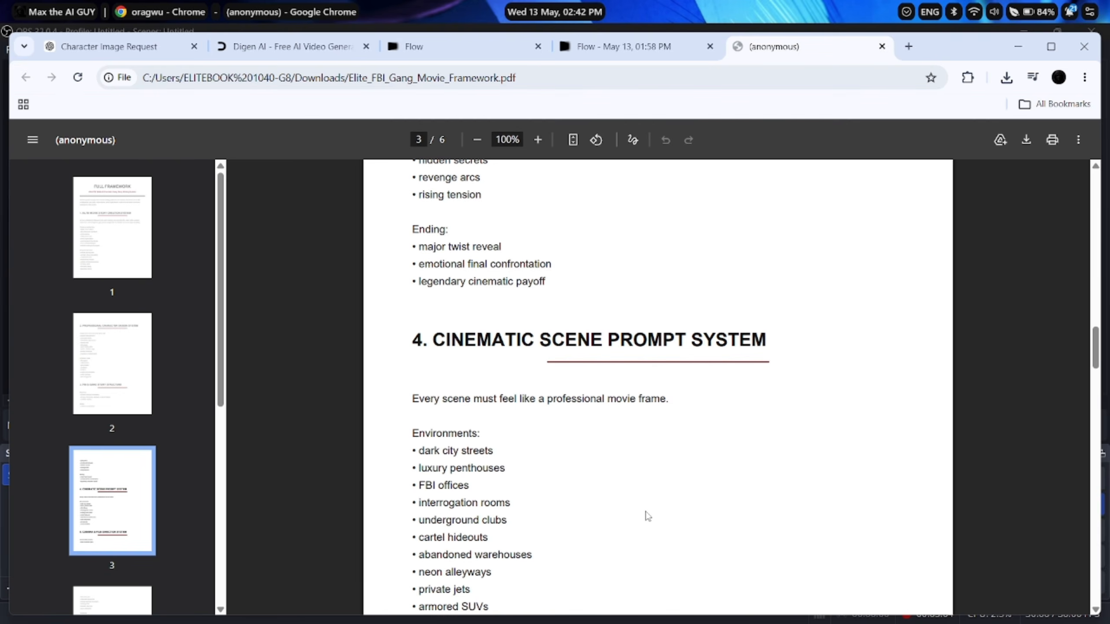
{"action": "scroll", "coordinate": [648, 516], "scroll_direction": "down", "scroll_amount": 1}
{"action": "scroll", "coordinate": [648, 516], "scroll_direction": "down", "scroll_amount": 2}
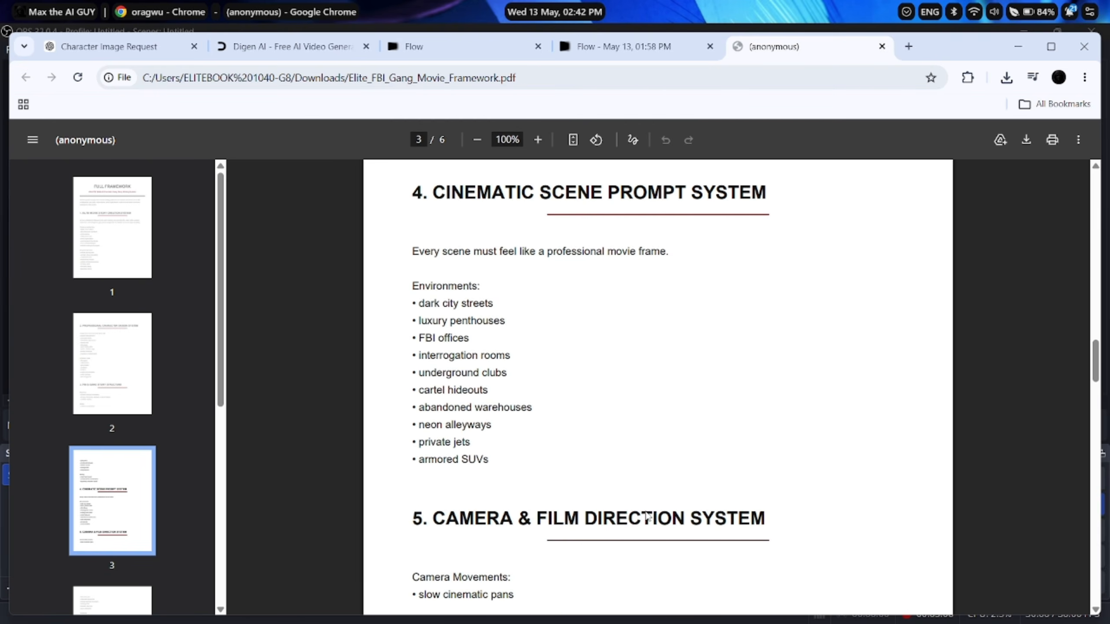
{"action": "scroll", "coordinate": [648, 516], "scroll_direction": "down", "scroll_amount": 3}
{"action": "scroll", "coordinate": [648, 516], "scroll_direction": "up", "scroll_amount": 4}
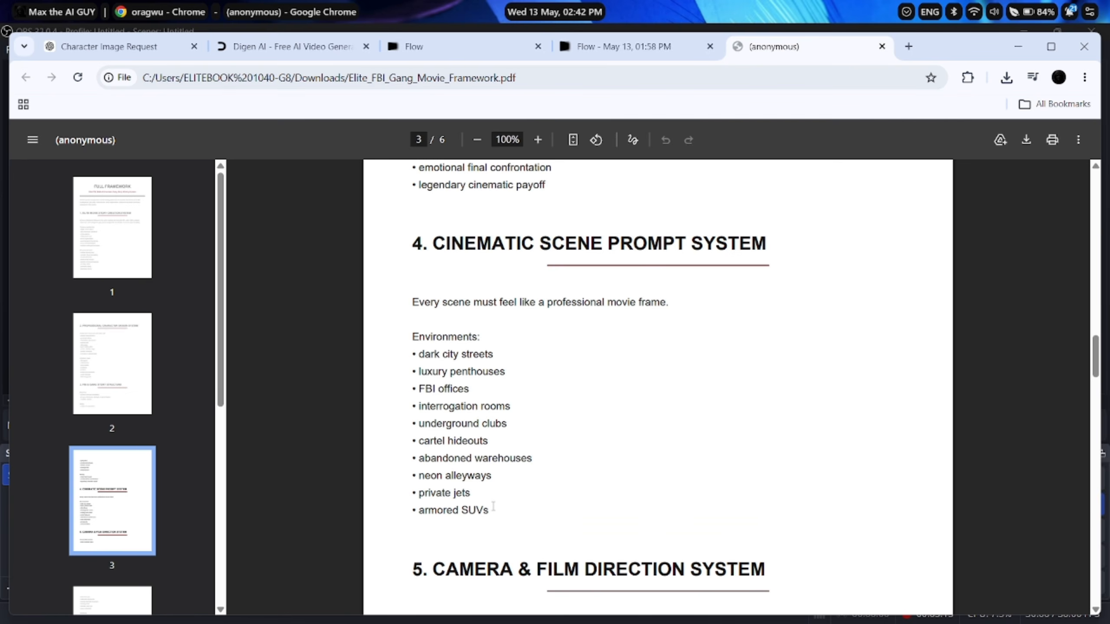
{"action": "left_click_drag", "start_coordinate": [648, 516], "coordinate": [389, 240]}
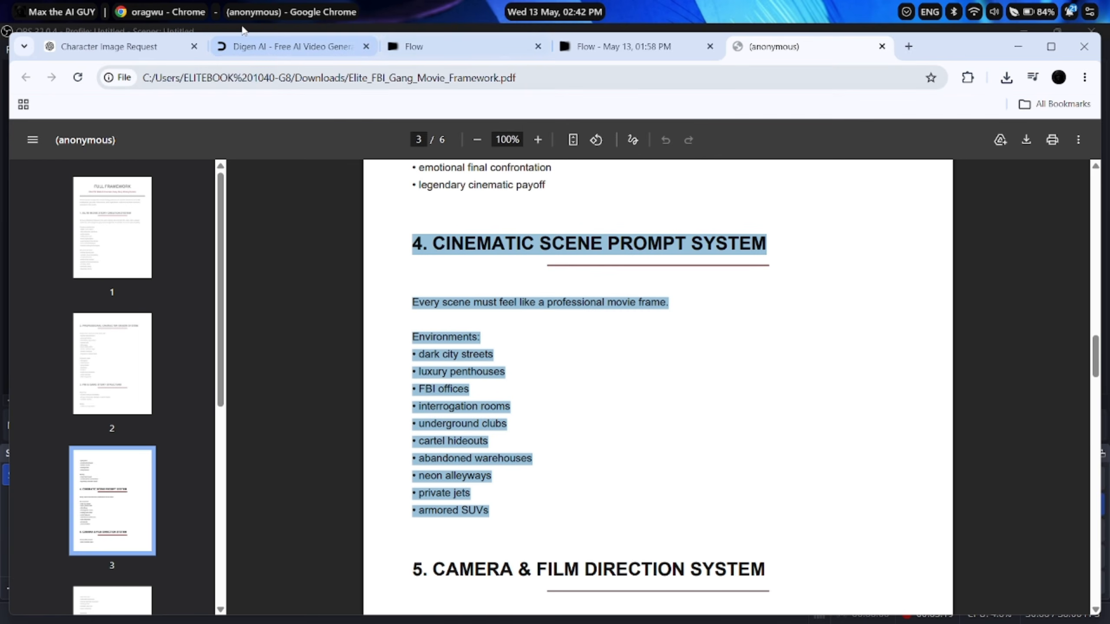
Step: Send the copied Cinematic Scene Prompt System section to ChatGPT in the Character Image Request chat
{"action": "left_click", "coordinate": [144, 48]}
{"action": "key", "text": "ctrl+v"}
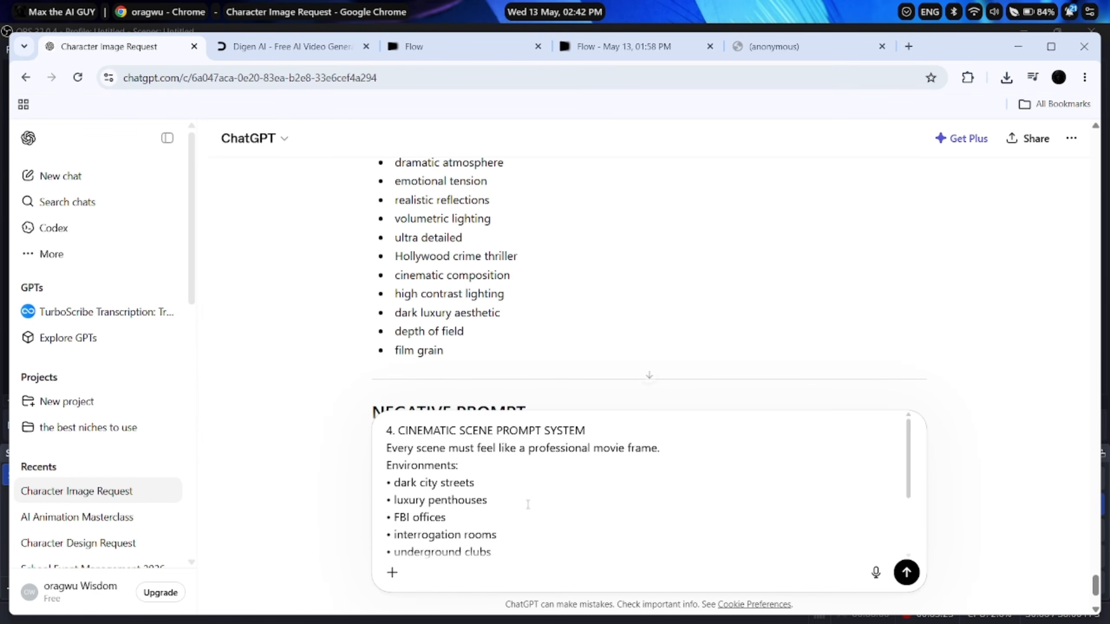
{"action": "left_click", "coordinate": [906, 572]}
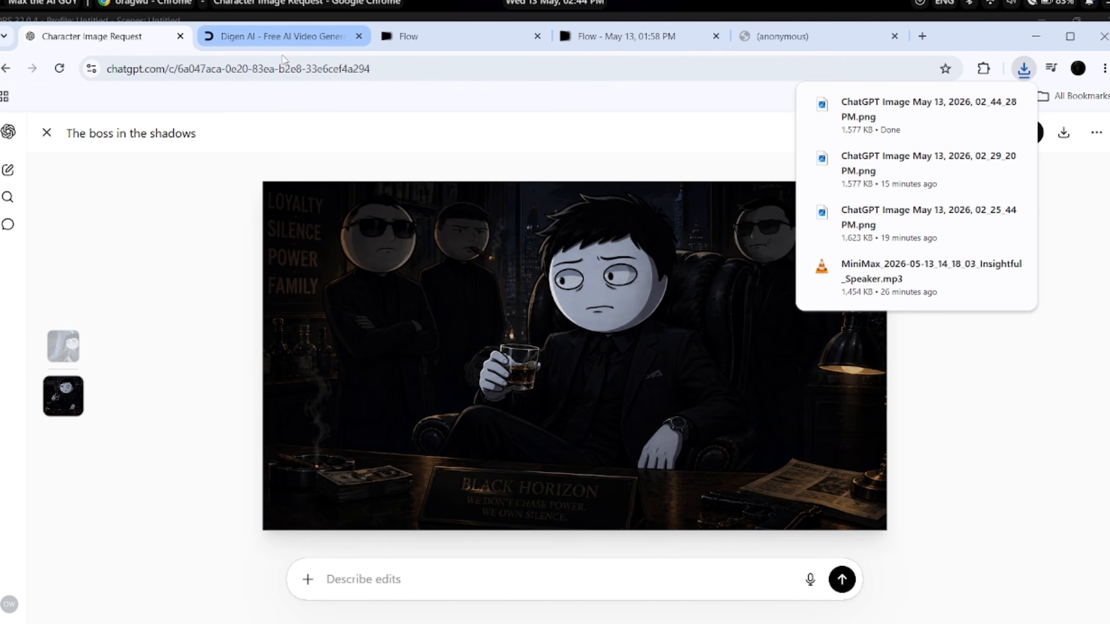
Step: In the Flow project, agree to the upload notice and upload the ChatGPT mafia boss image as a prompt reference
{"action": "left_click", "coordinate": [627, 39]}
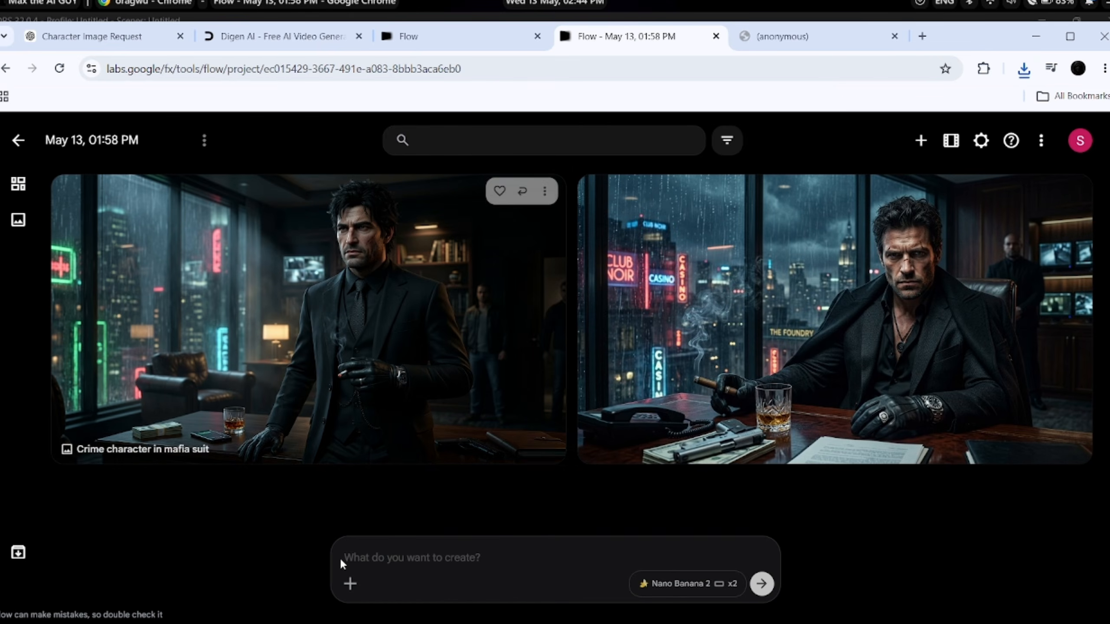
{"action": "left_click", "coordinate": [352, 584]}
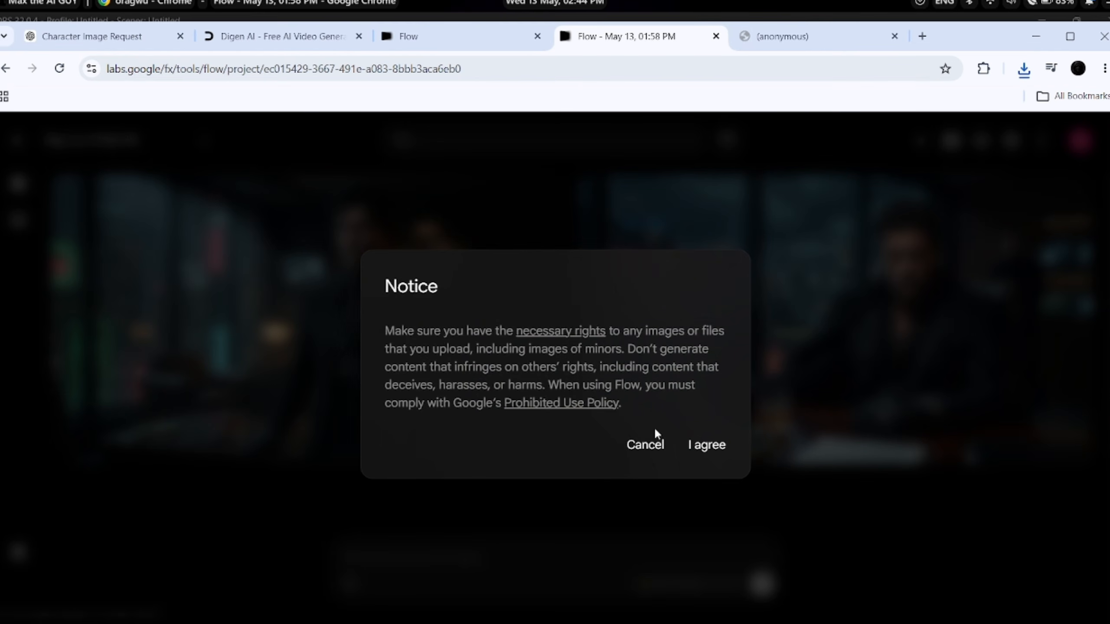
{"action": "left_click", "coordinate": [695, 444]}
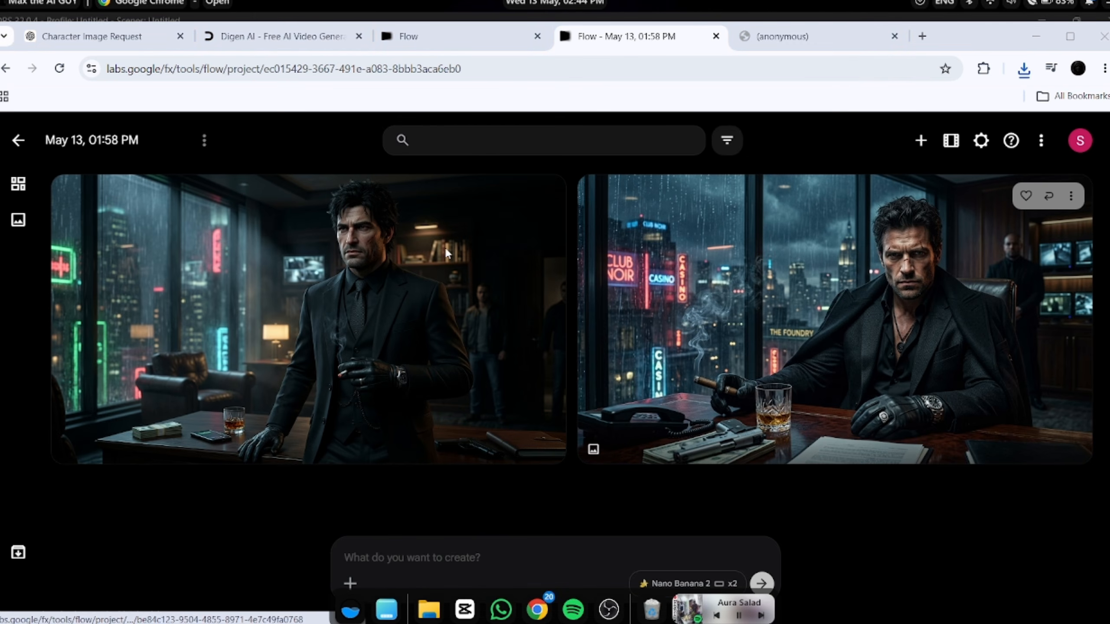
{"action": "double_click", "coordinate": [136, 179]}
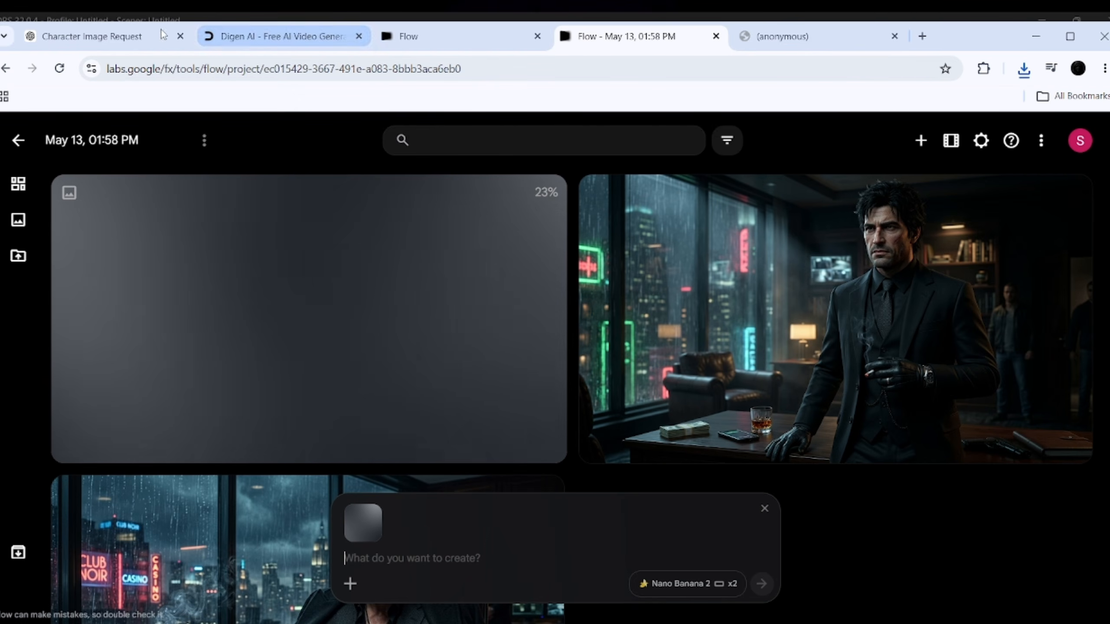
Step: Back in ChatGPT, close the image view and copy the Dark City Street Scene prompt from the environment scene prompts
{"action": "mouse_move", "coordinate": [113, 46]}
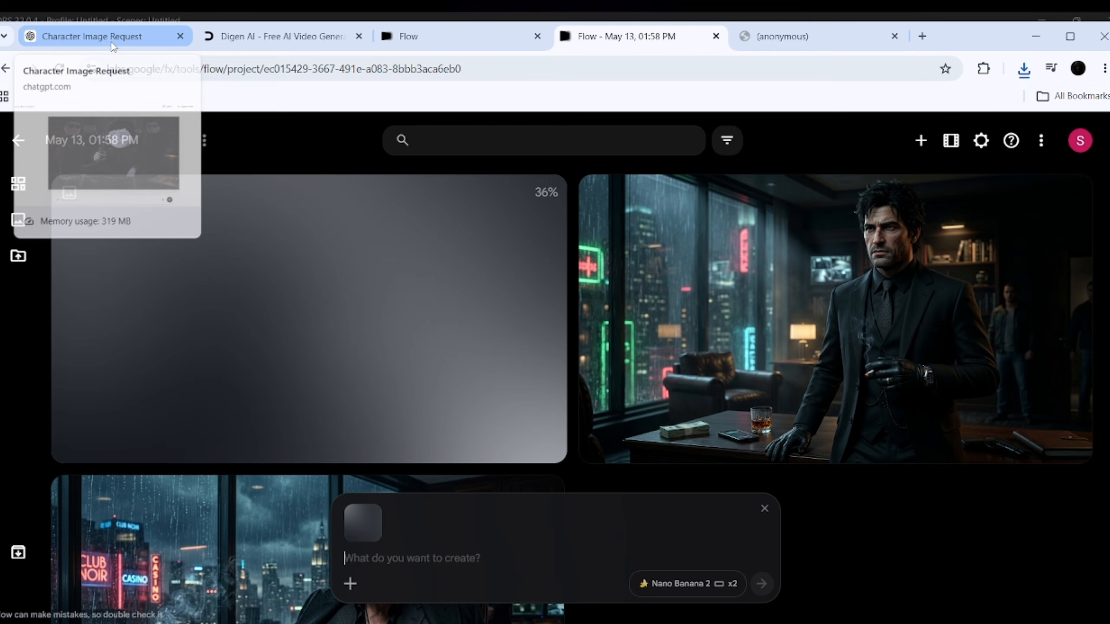
{"action": "left_click", "coordinate": [113, 46]}
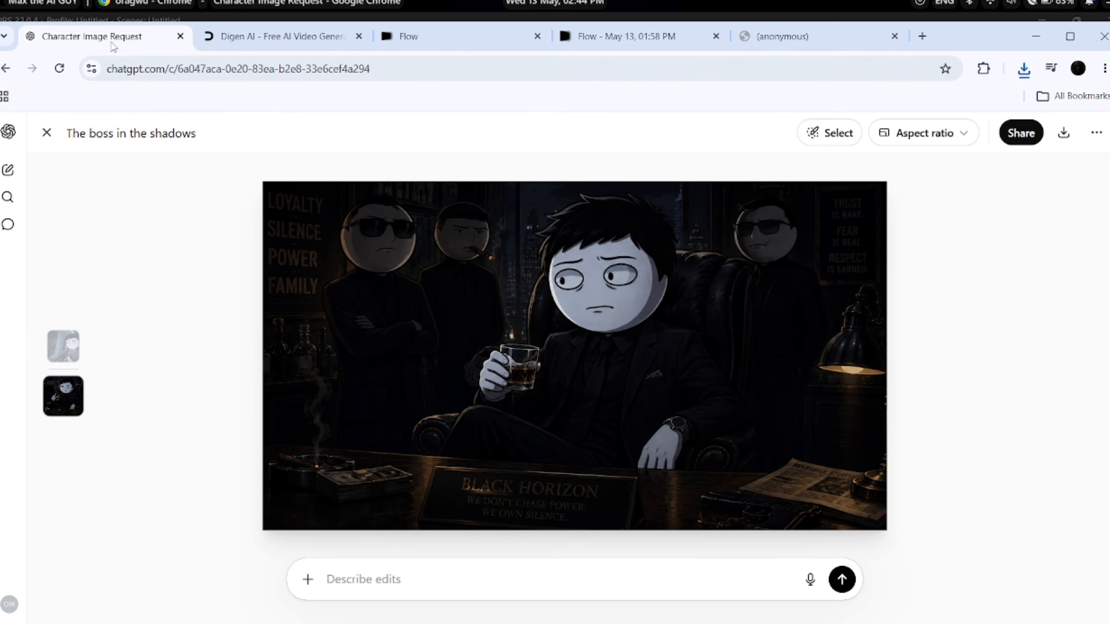
{"action": "key", "text": "Escape"}
{"action": "scroll", "coordinate": [590, 352], "scroll_direction": "up", "scroll_amount": 6}
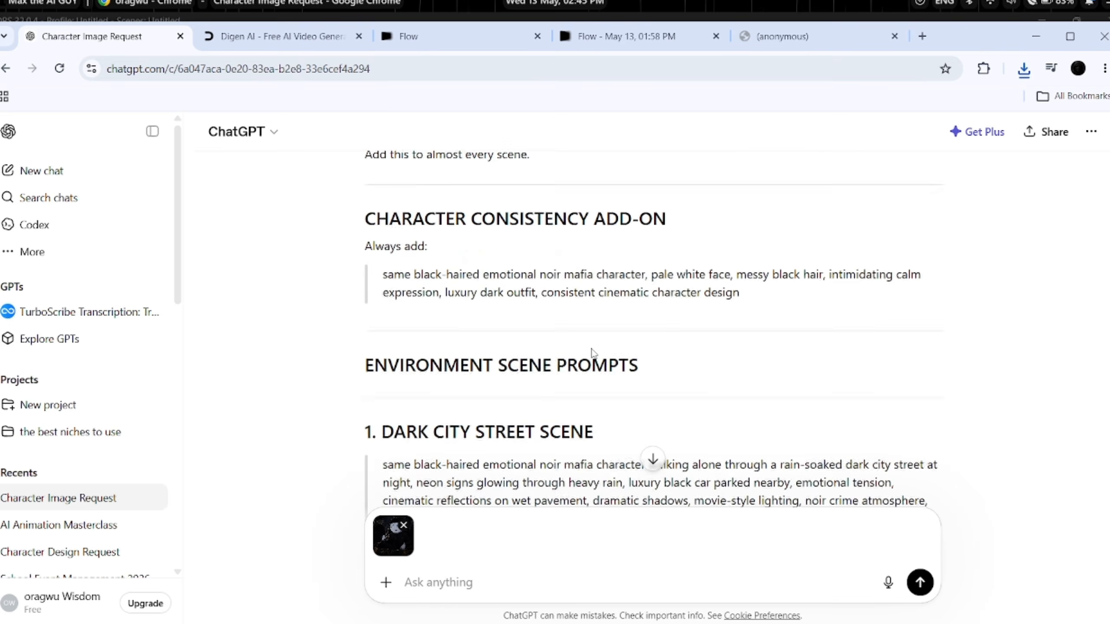
{"action": "scroll", "coordinate": [593, 354], "scroll_direction": "up", "scroll_amount": 1}
{"action": "scroll", "coordinate": [593, 353], "scroll_direction": "down", "scroll_amount": 4}
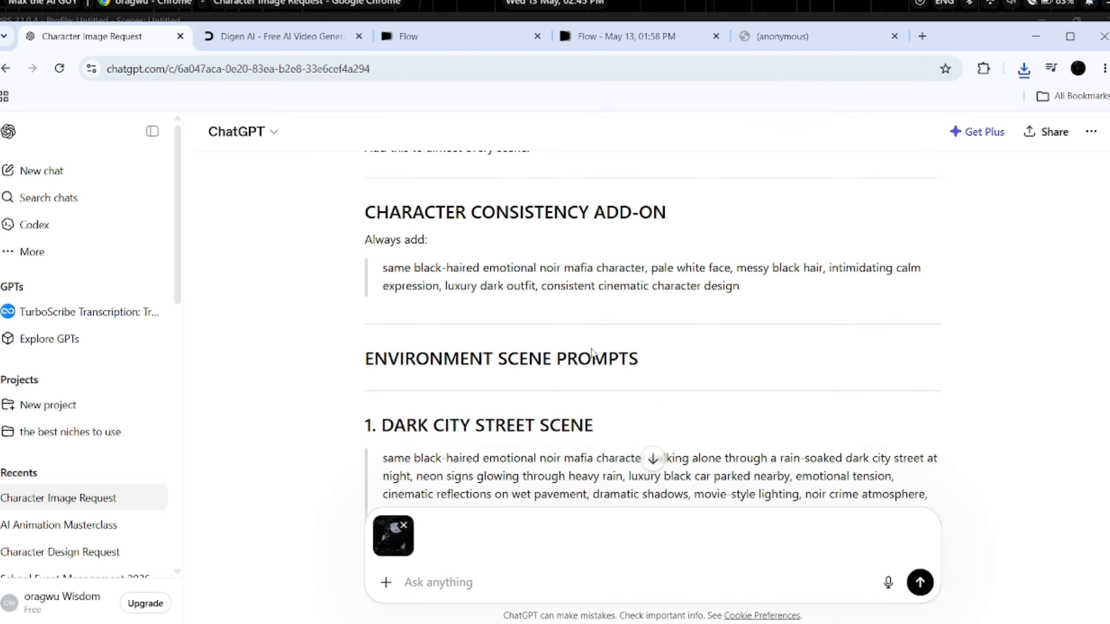
{"action": "scroll", "coordinate": [592, 350], "scroll_direction": "down", "scroll_amount": 4}
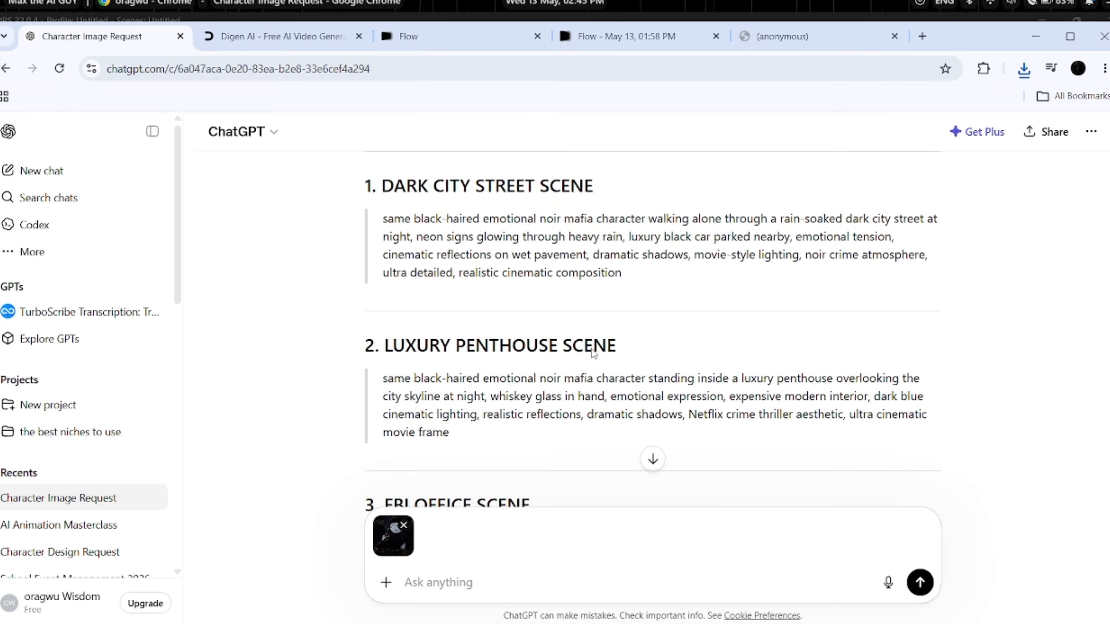
{"action": "scroll", "coordinate": [594, 351], "scroll_direction": "up", "scroll_amount": 5}
{"action": "scroll", "coordinate": [595, 352], "scroll_direction": "down", "scroll_amount": 4}
{"action": "left_click_drag", "start_coordinate": [383, 254], "coordinate": [621, 309]}
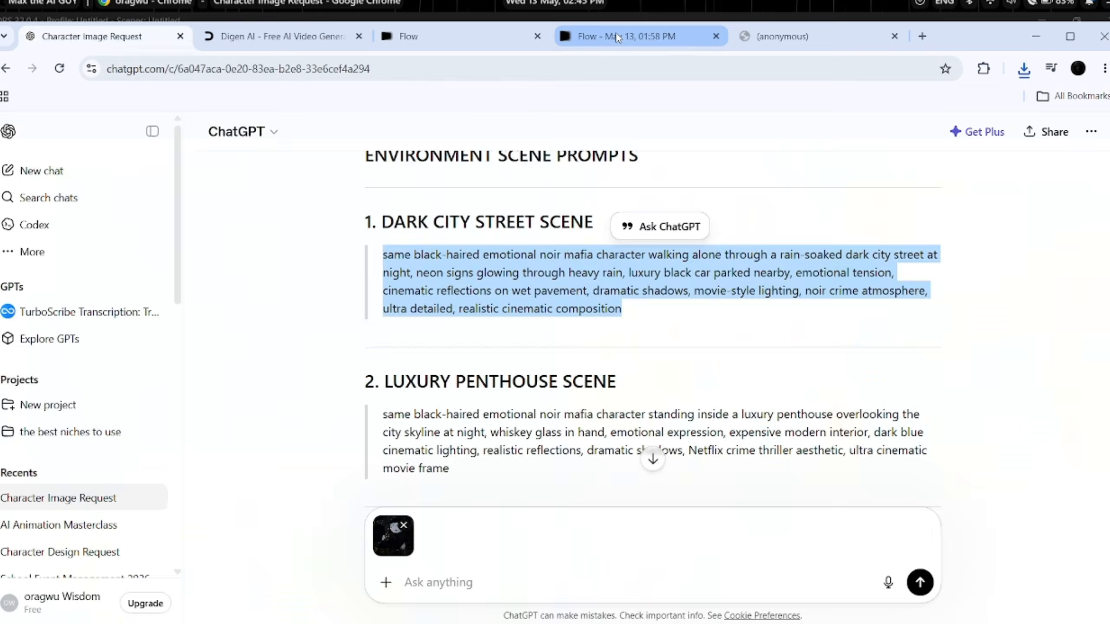
Step: In Flow, generate the scene from the Dark City Street prompt with the reference image, and attach that ChatGPT image to a new prompt
{"action": "left_click", "coordinate": [617, 38]}
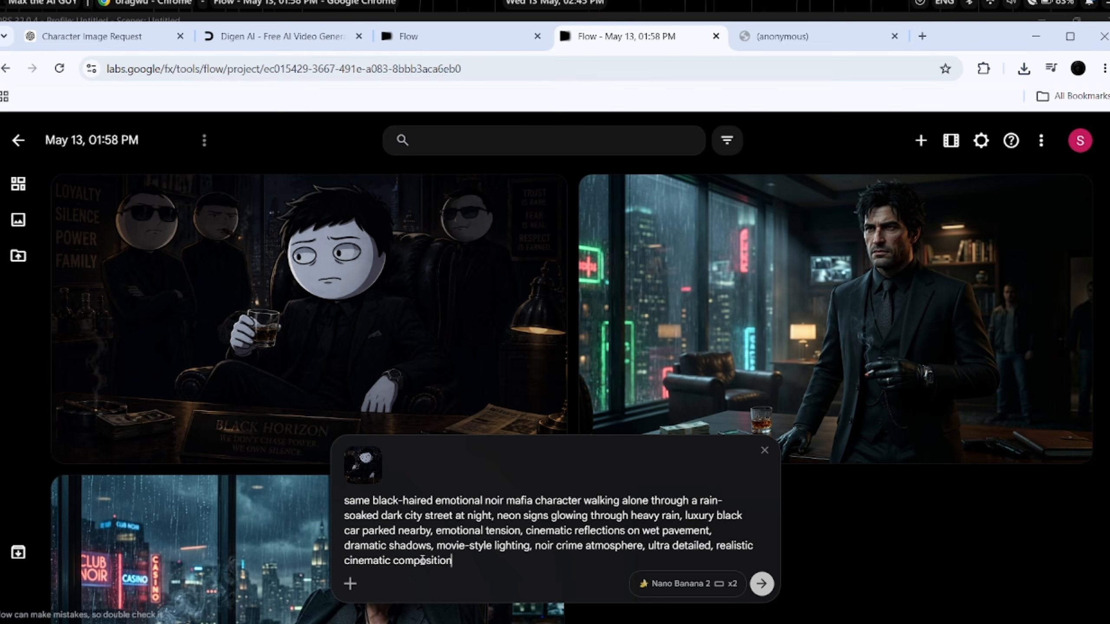
{"action": "left_click", "coordinate": [761, 591]}
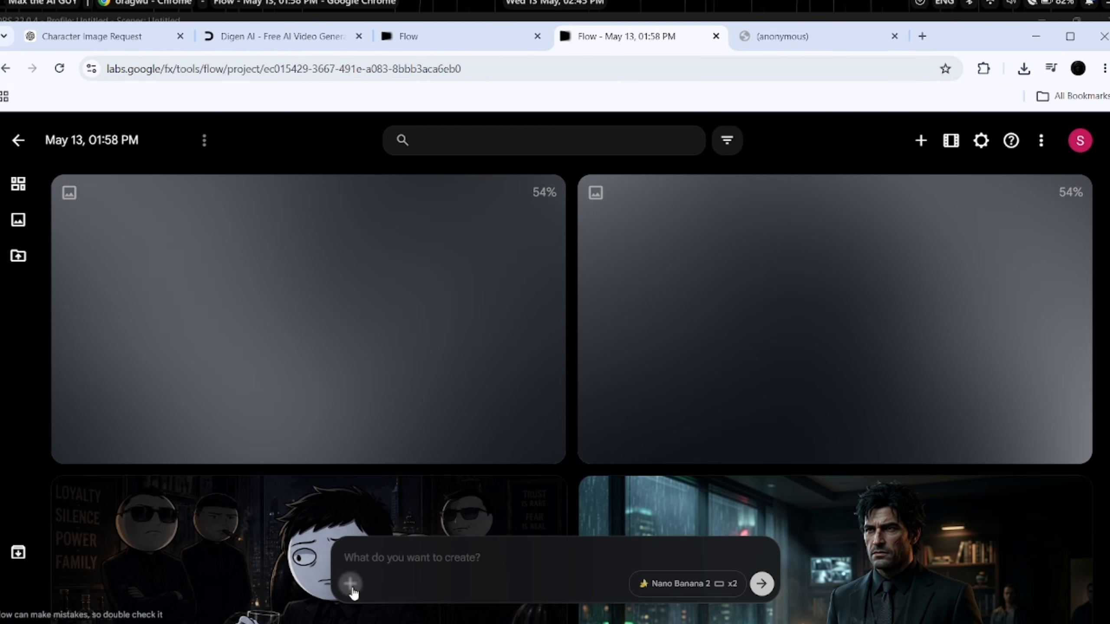
{"action": "left_click", "coordinate": [350, 584]}
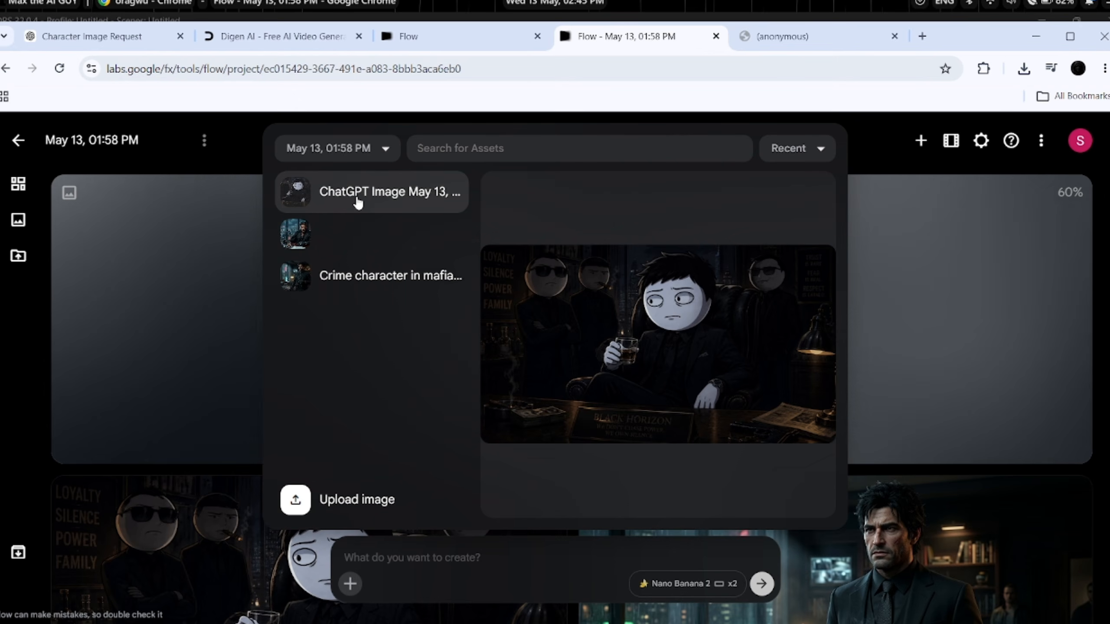
{"action": "left_click", "coordinate": [357, 196]}
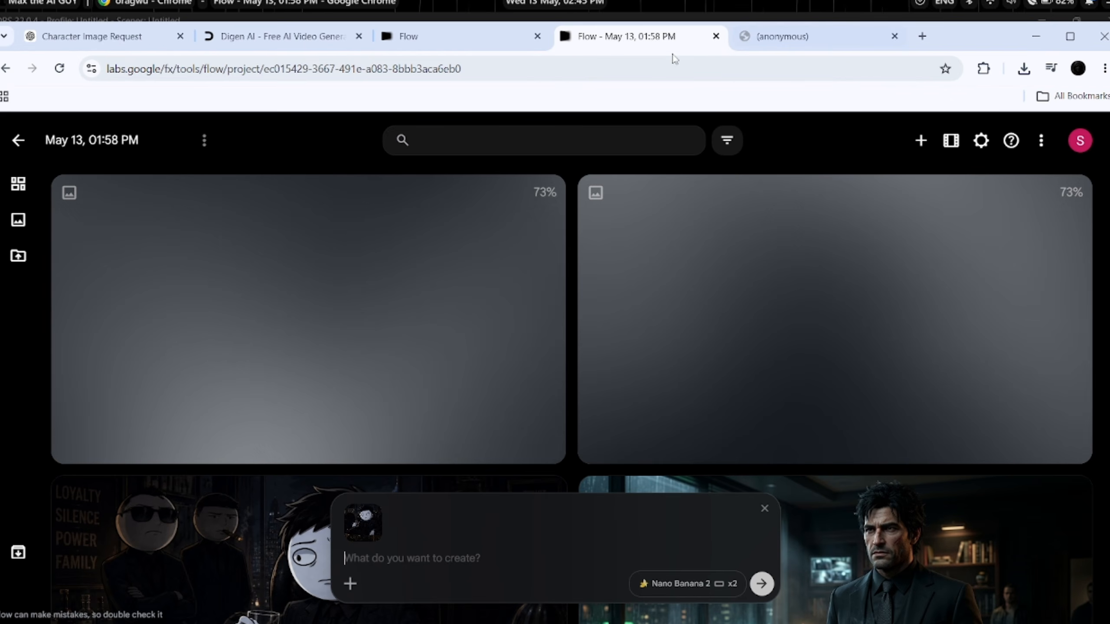
Step: Copy the Luxury Penthouse Scene prompt from the ChatGPT chat and enter it into the Flow prompt that has the reference image attached
{"action": "left_click", "coordinate": [98, 33]}
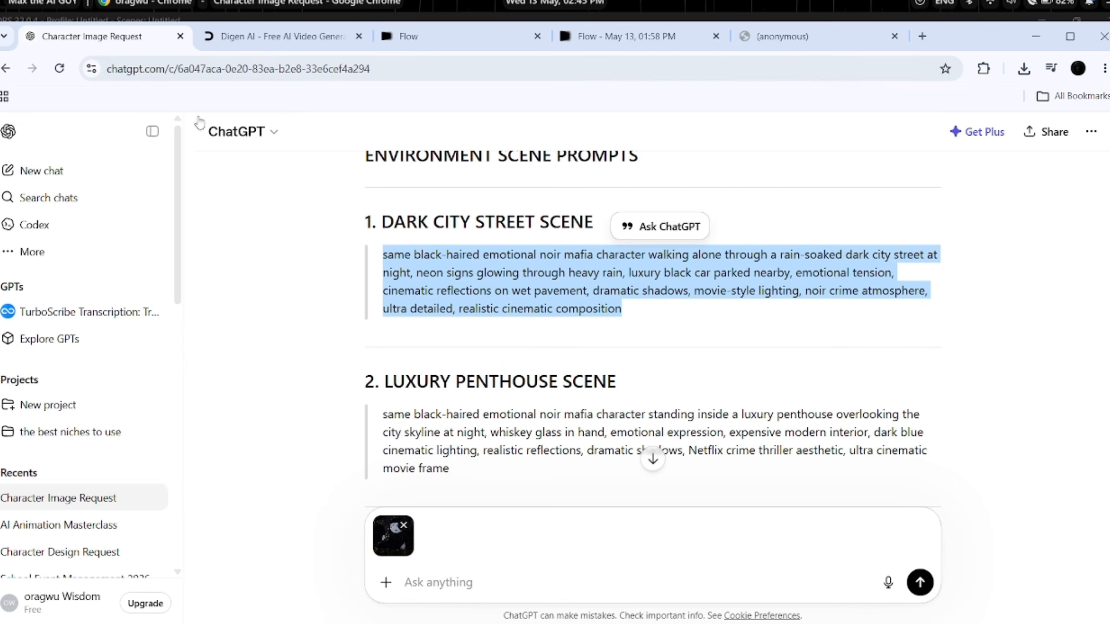
{"action": "scroll", "coordinate": [476, 330], "scroll_direction": "down", "scroll_amount": 2}
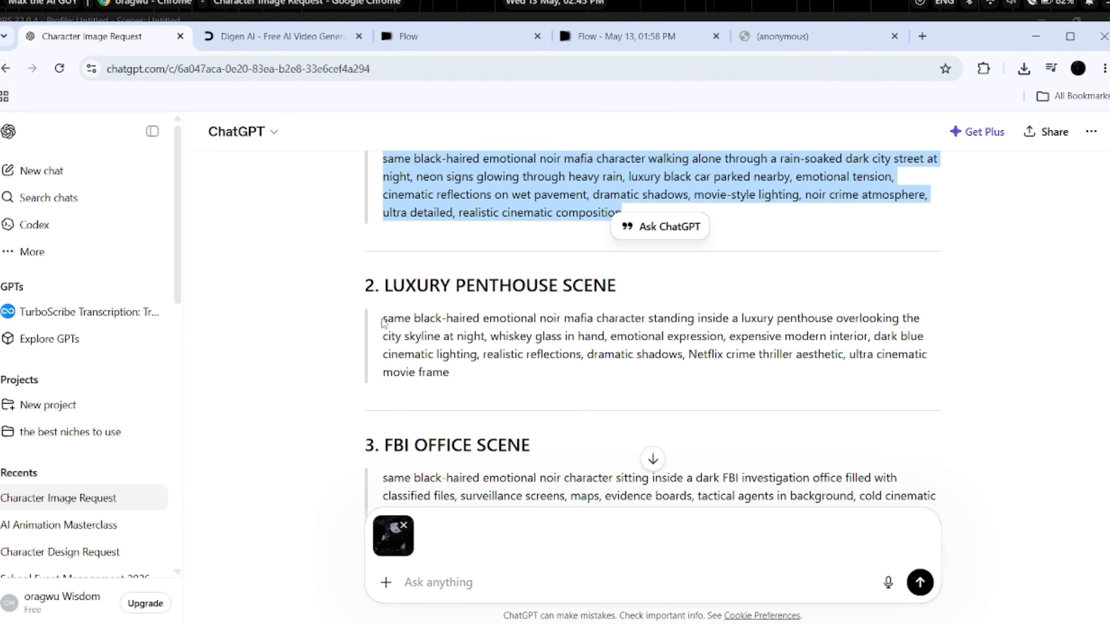
{"action": "left_click", "coordinate": [383, 322]}
{"action": "left_click", "coordinate": [590, 41]}
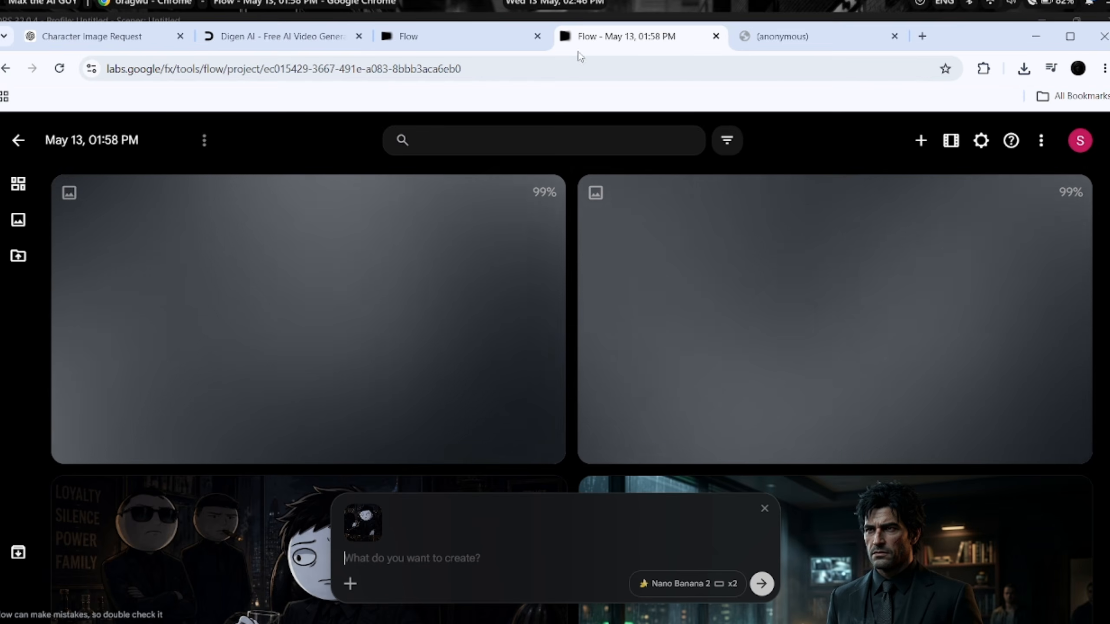
{"action": "left_click", "coordinate": [406, 561]}
{"action": "type", "text": "same black-haired emotional noir mafia character standing inside a luxury penthouse overlooking the city skyline at night, whiskey glass in hand, emotional expression, expensive modern interior, dark blue cinematic lighting, realistic reflections, dramatic shadows, Netflix crime thriller aesthetic, ultra cinematic movie frame"}
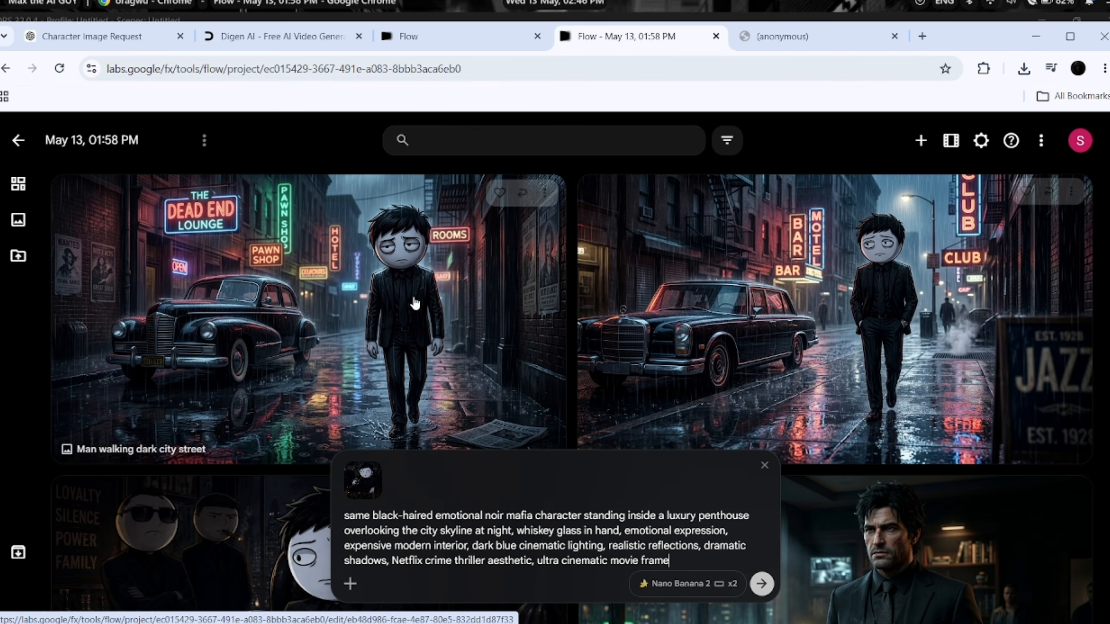
Step: Download the dark street image with the red Club signs at 2K upscaled, and generate the luxury penthouse scene
{"action": "left_click", "coordinate": [1070, 197]}
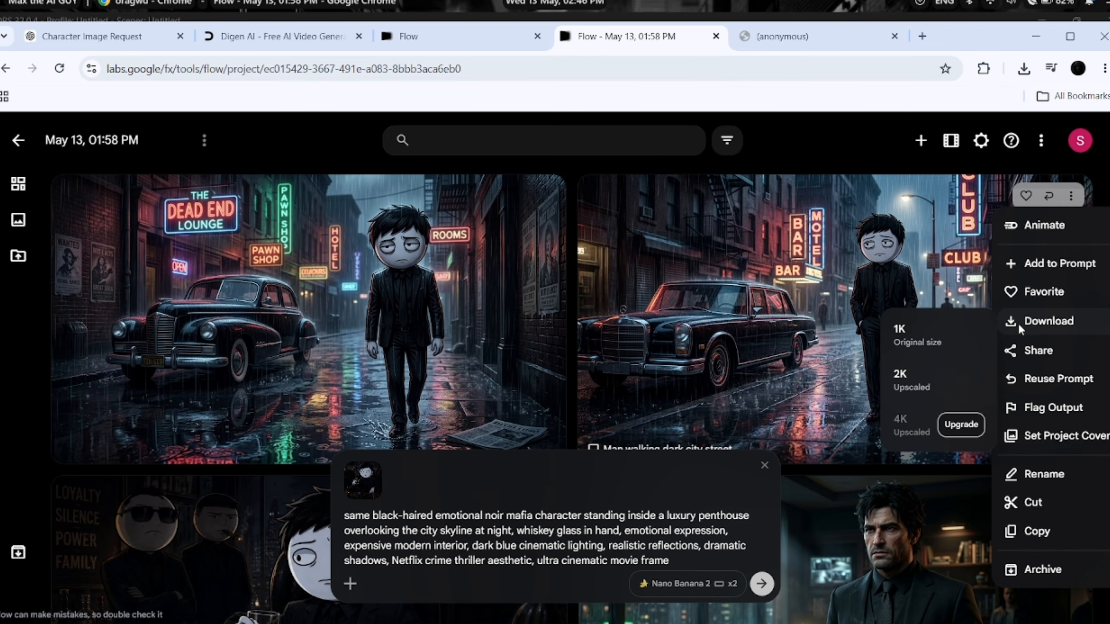
{"action": "left_click", "coordinate": [920, 383]}
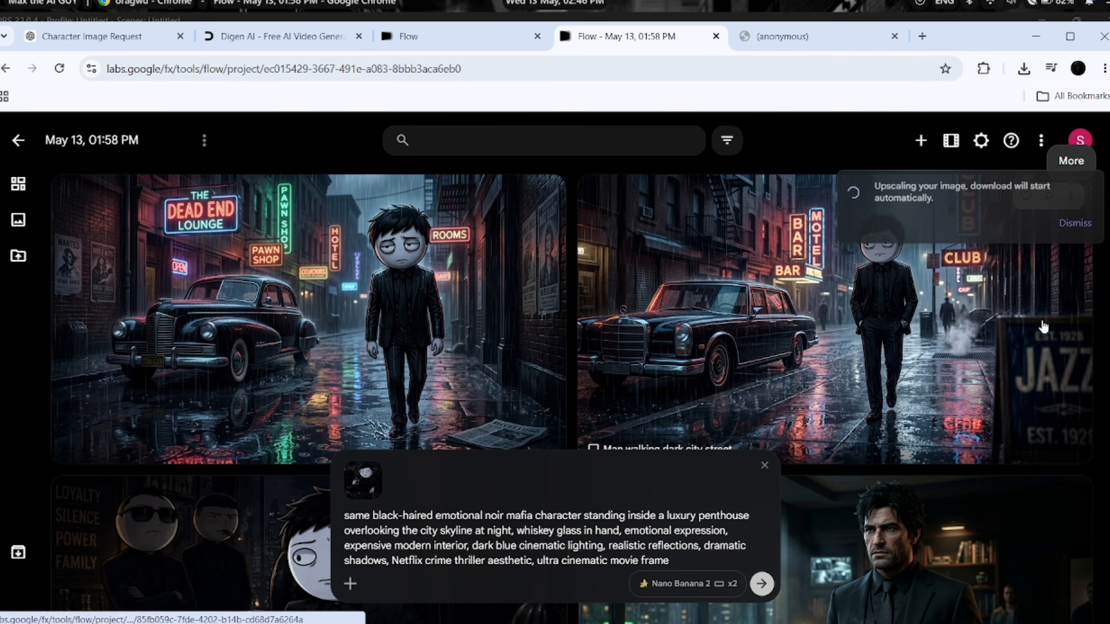
{"action": "left_click", "coordinate": [763, 585]}
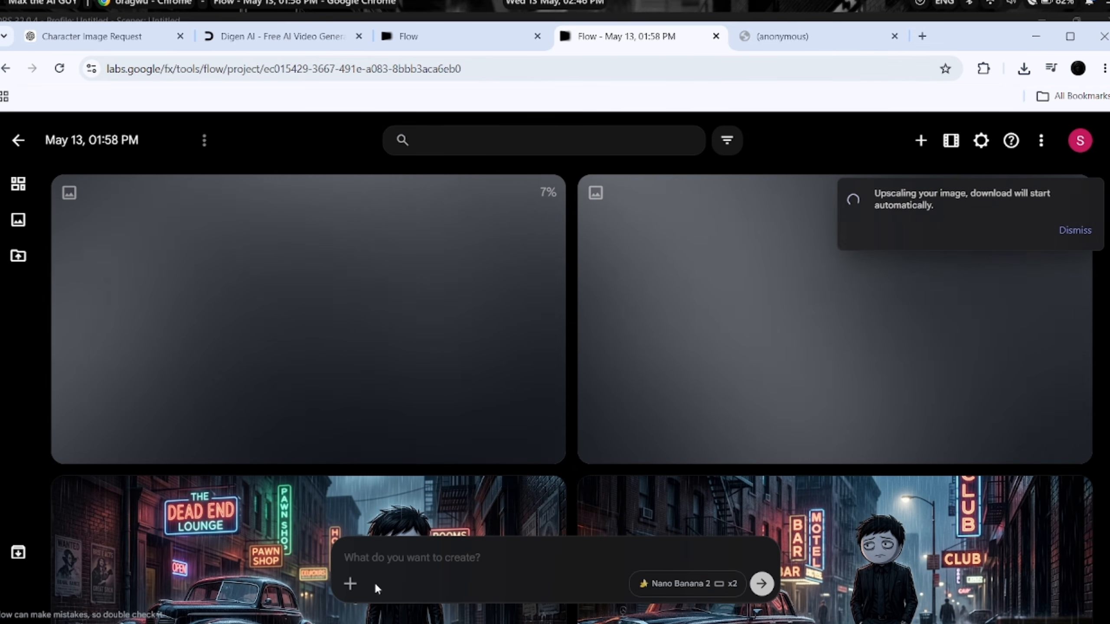
Step: Attach the ChatGPT mafia boss image to a new Flow prompt, and copy the FBI Office Scene prompt from the ChatGPT chat
{"action": "left_click", "coordinate": [349, 585]}
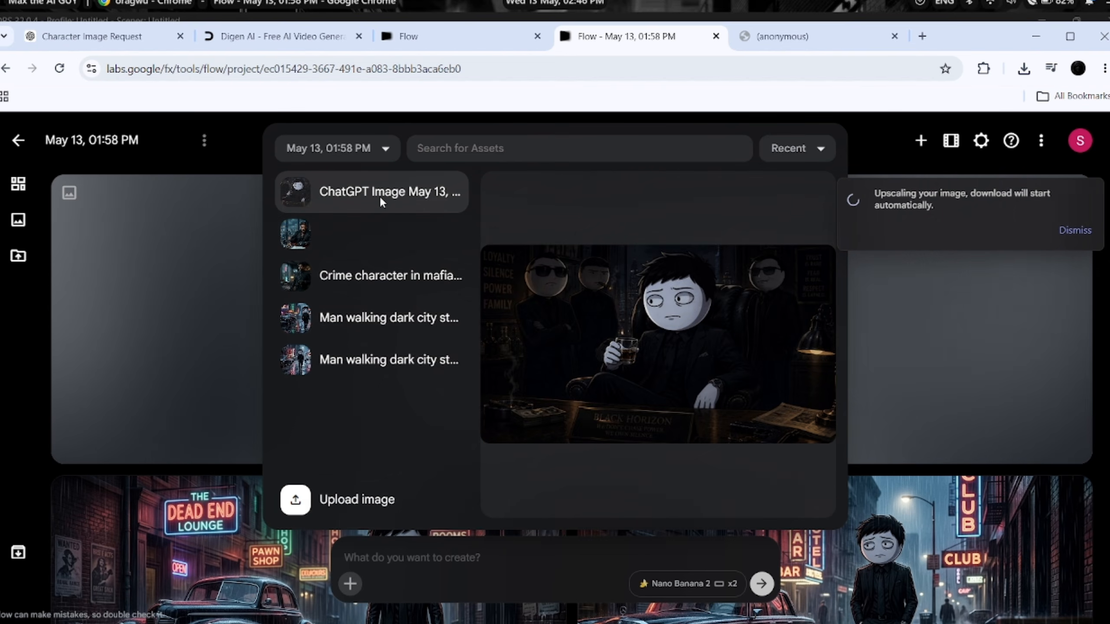
{"action": "left_click", "coordinate": [379, 196]}
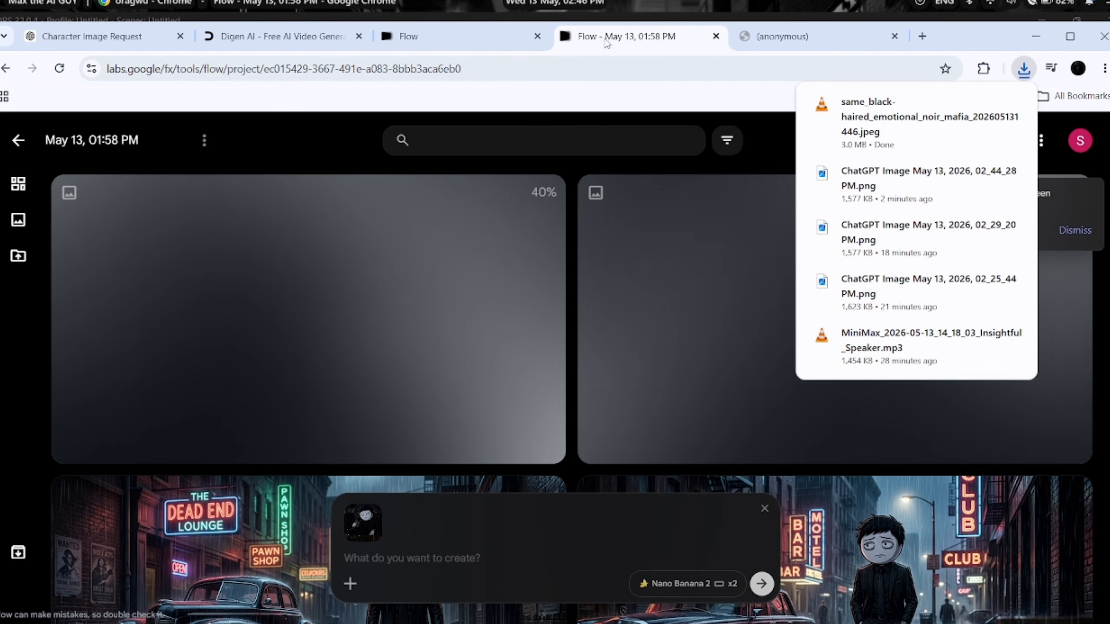
{"action": "left_click", "coordinate": [125, 36]}
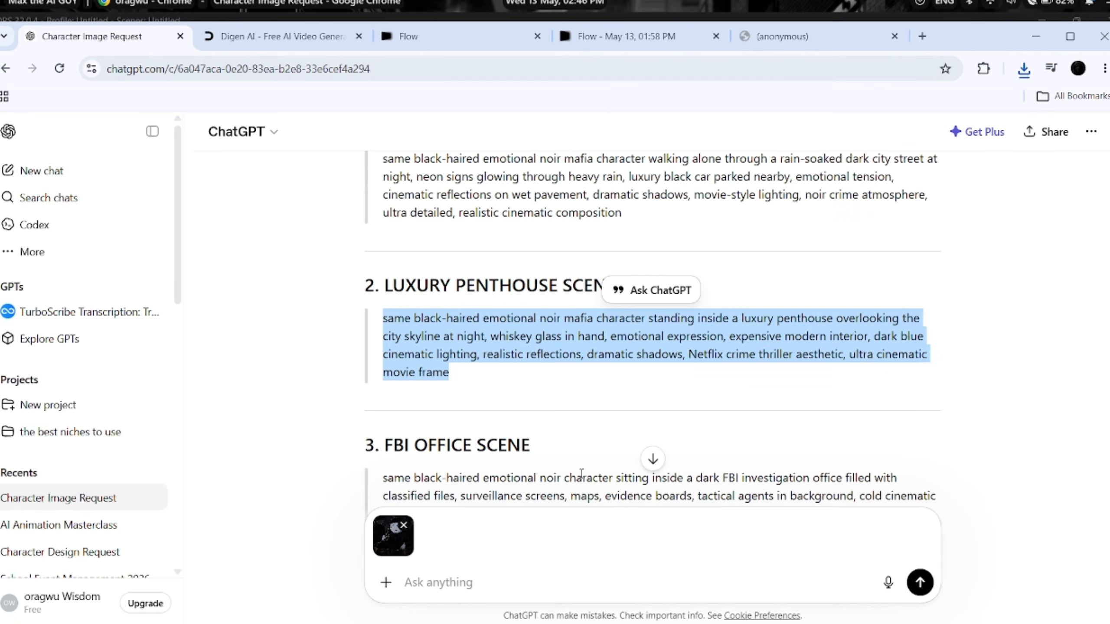
{"action": "scroll", "coordinate": [632, 428], "scroll_direction": "down", "scroll_amount": 3}
{"action": "scroll", "coordinate": [491, 339], "scroll_direction": "down", "scroll_amount": 4}
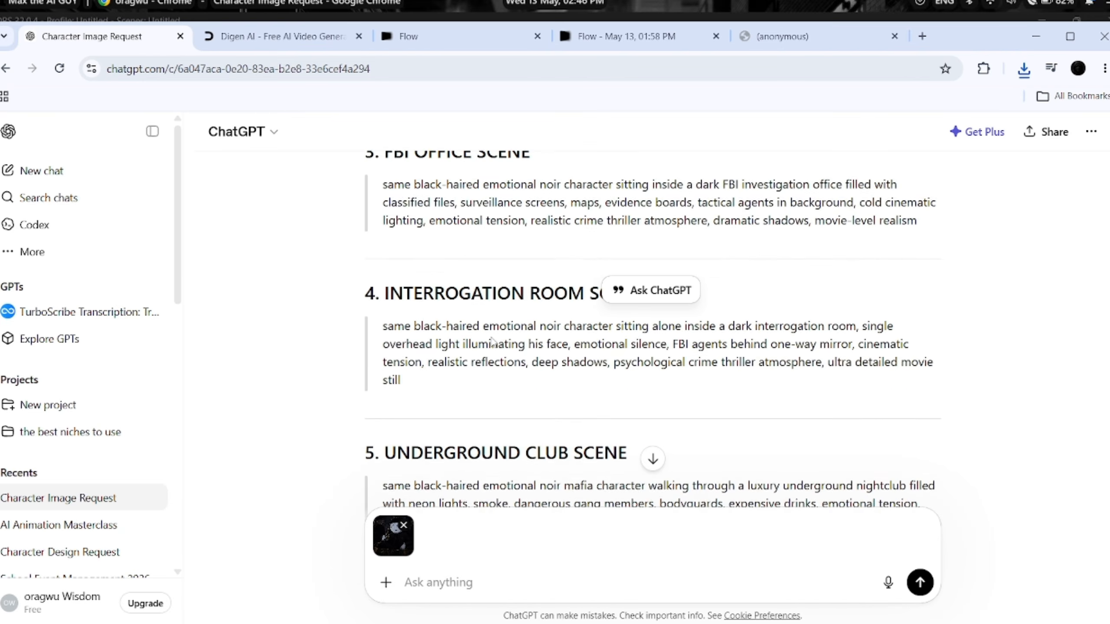
{"action": "left_click_drag", "start_coordinate": [377, 177], "coordinate": [893, 238]}
{"action": "key", "text": "ctrl+c"}
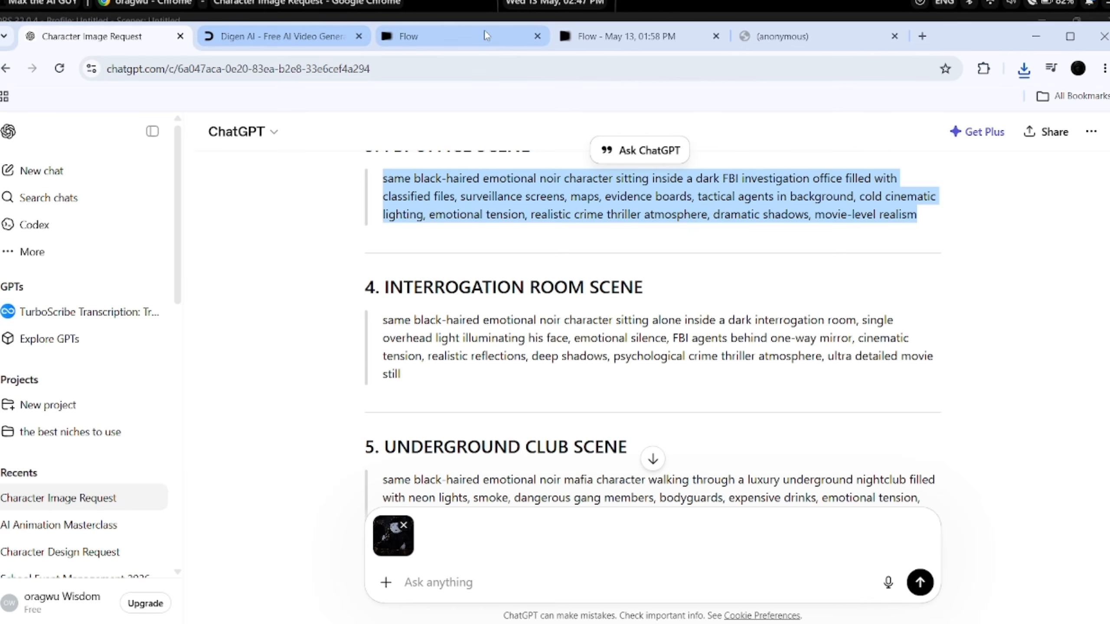
Step: Back in Flow, paste the FBI Office Scene text into the prompt with the reference image and dismiss the download notice
{"action": "left_click", "coordinate": [580, 39]}
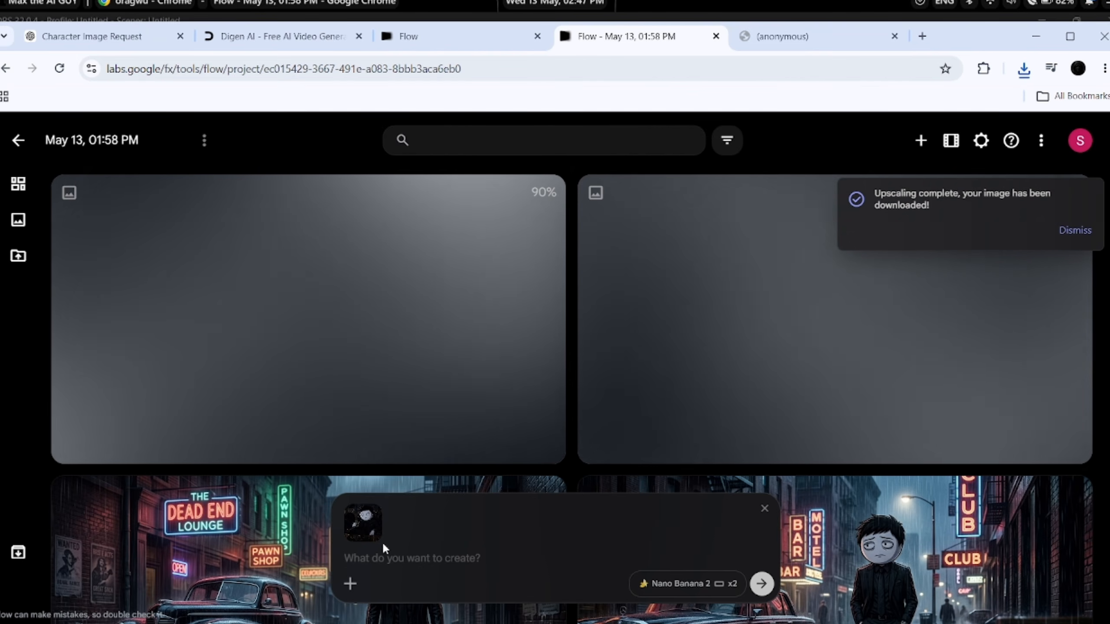
{"action": "left_click", "coordinate": [382, 555]}
{"action": "key", "text": "ctrl+v"}
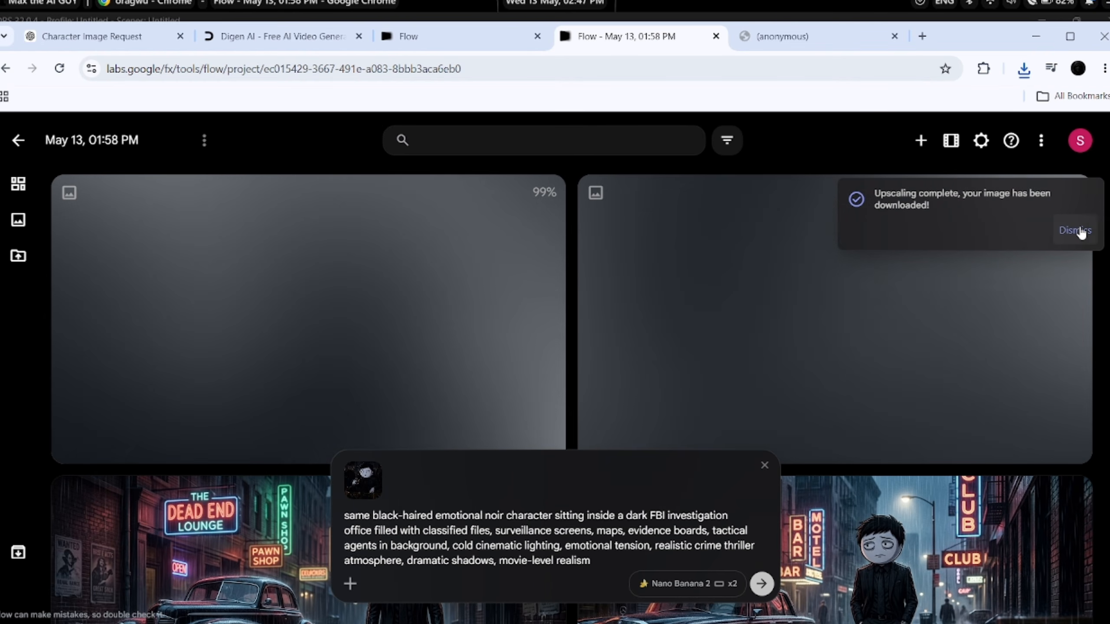
{"action": "left_click", "coordinate": [1076, 230]}
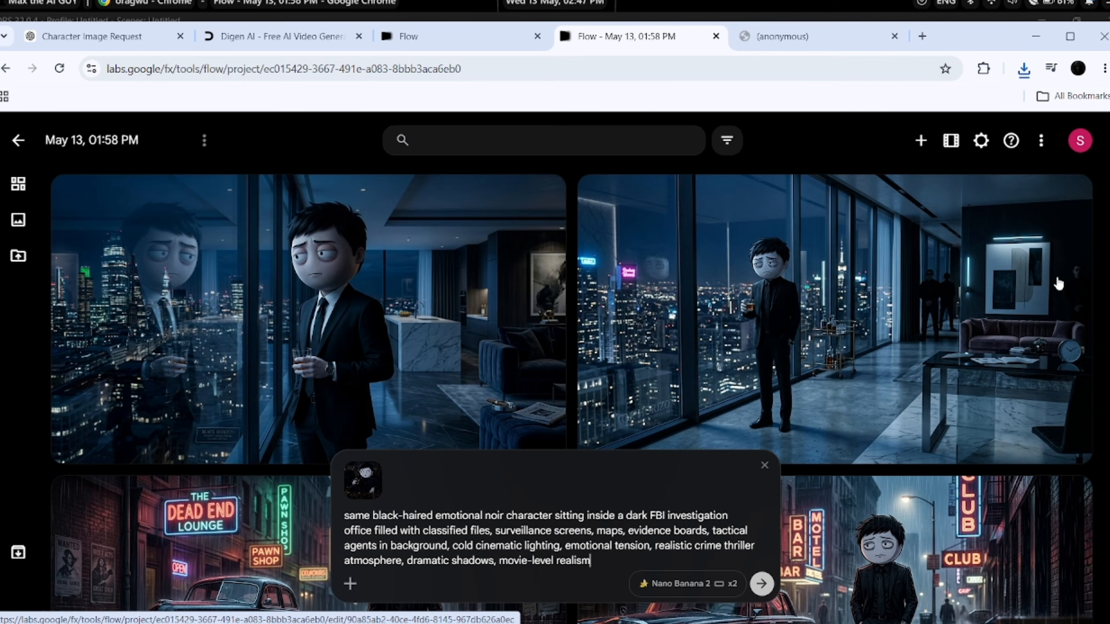
Step: Download the penthouse image with the full-length standing character at 2K upscaled, and generate the FBI office scene
{"action": "scroll", "coordinate": [908, 452], "scroll_direction": "down", "scroll_amount": 3}
{"action": "scroll", "coordinate": [829, 344], "scroll_direction": "up", "scroll_amount": 3}
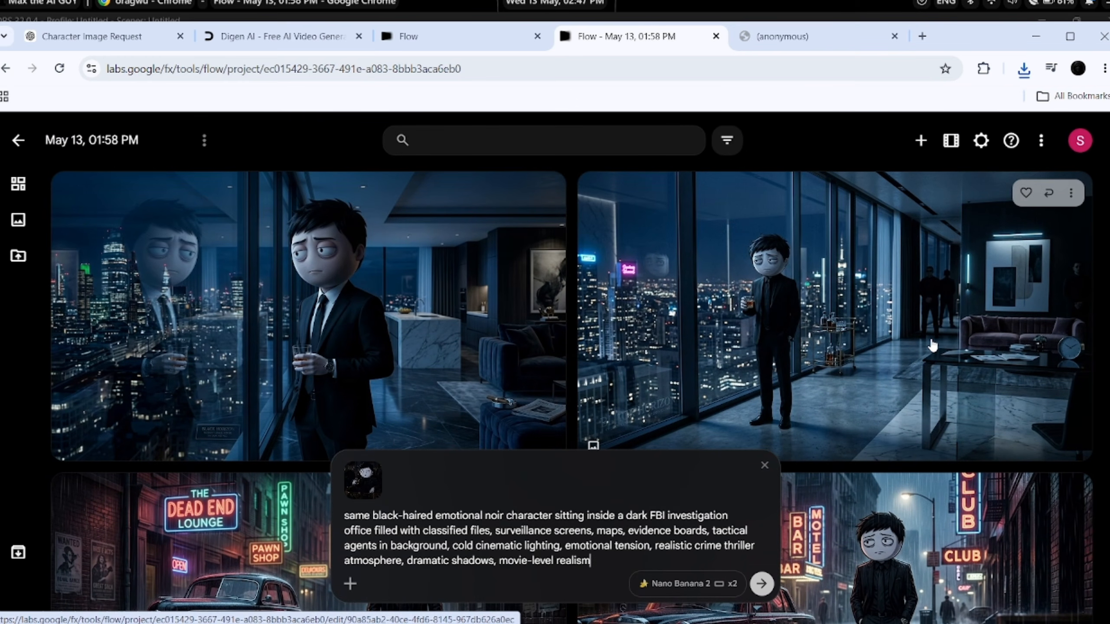
{"action": "left_click", "coordinate": [1071, 194]}
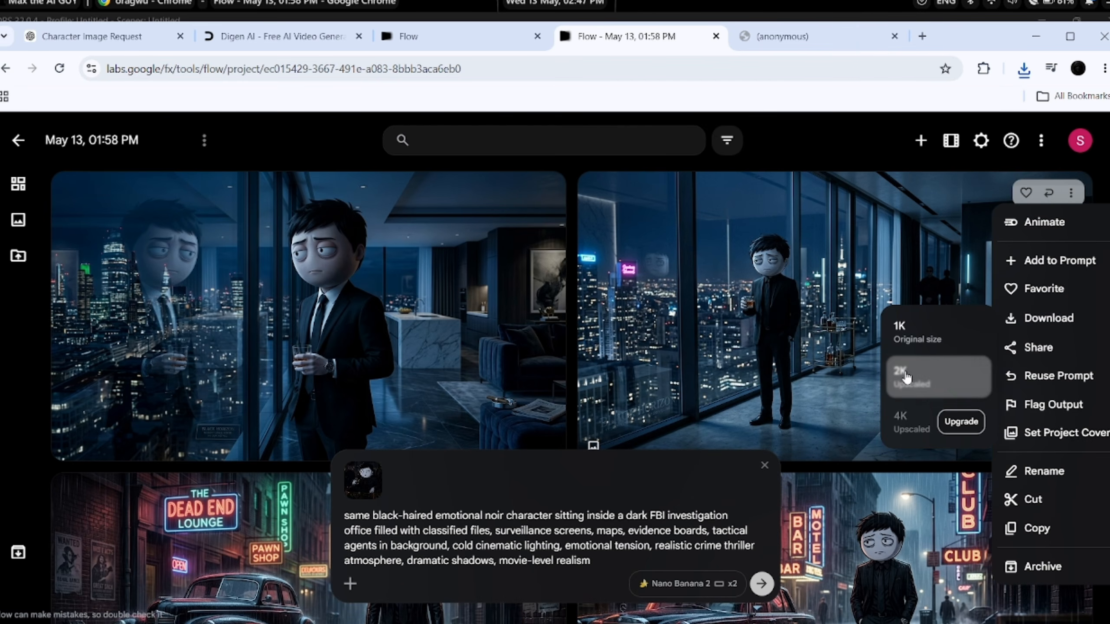
{"action": "left_click", "coordinate": [906, 376]}
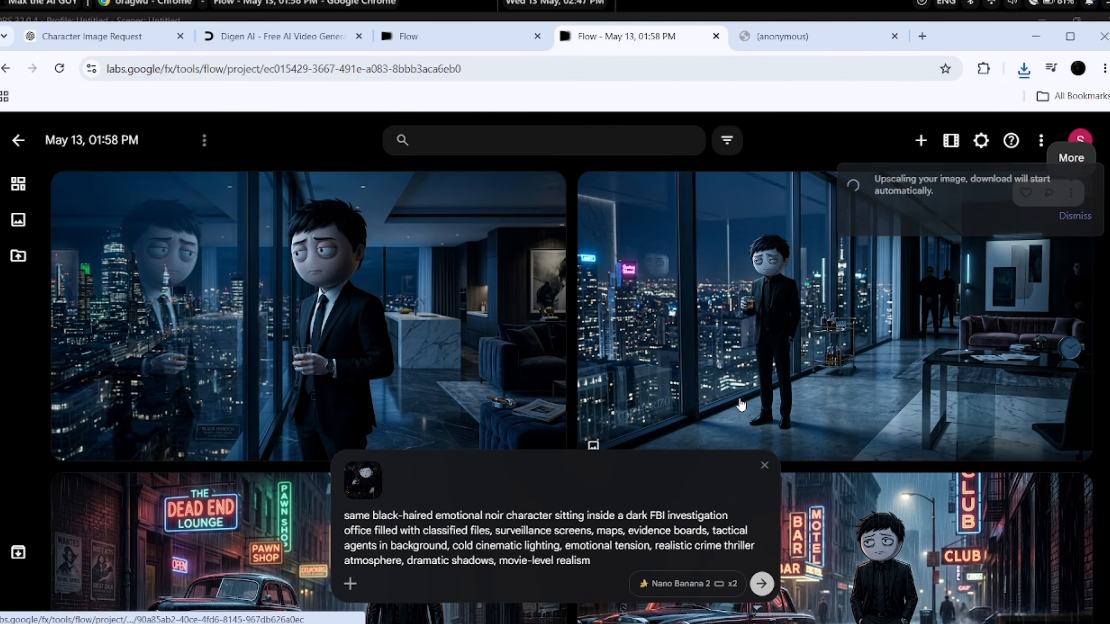
{"action": "left_click", "coordinate": [761, 585]}
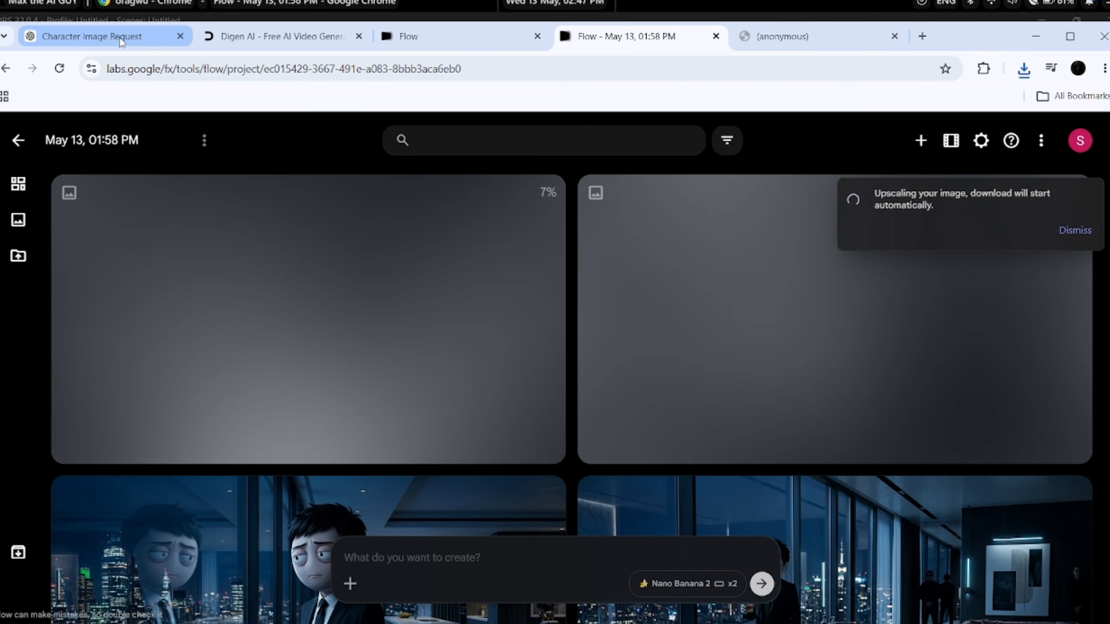
Step: In the ChatGPT chat, copy the Interrogation Room Scene prompt from the environment scene prompts
{"action": "left_click", "coordinate": [92, 37]}
{"action": "scroll", "coordinate": [418, 375], "scroll_direction": "down", "scroll_amount": 10}
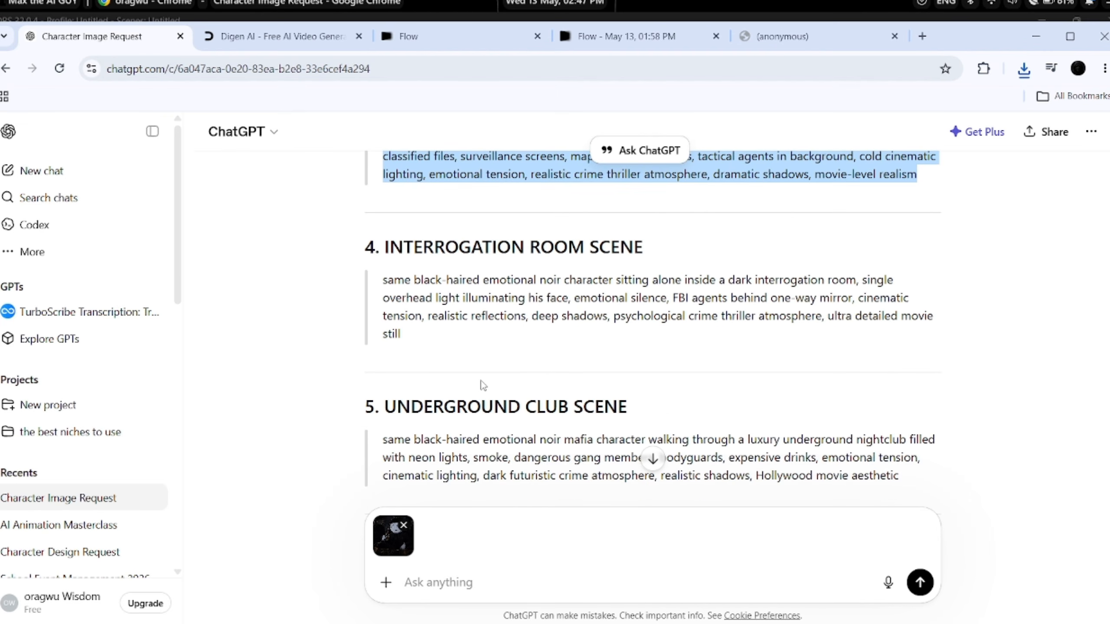
{"action": "scroll", "coordinate": [482, 380], "scroll_direction": "down", "scroll_amount": 3}
{"action": "scroll", "coordinate": [482, 381], "scroll_direction": "up", "scroll_amount": 15}
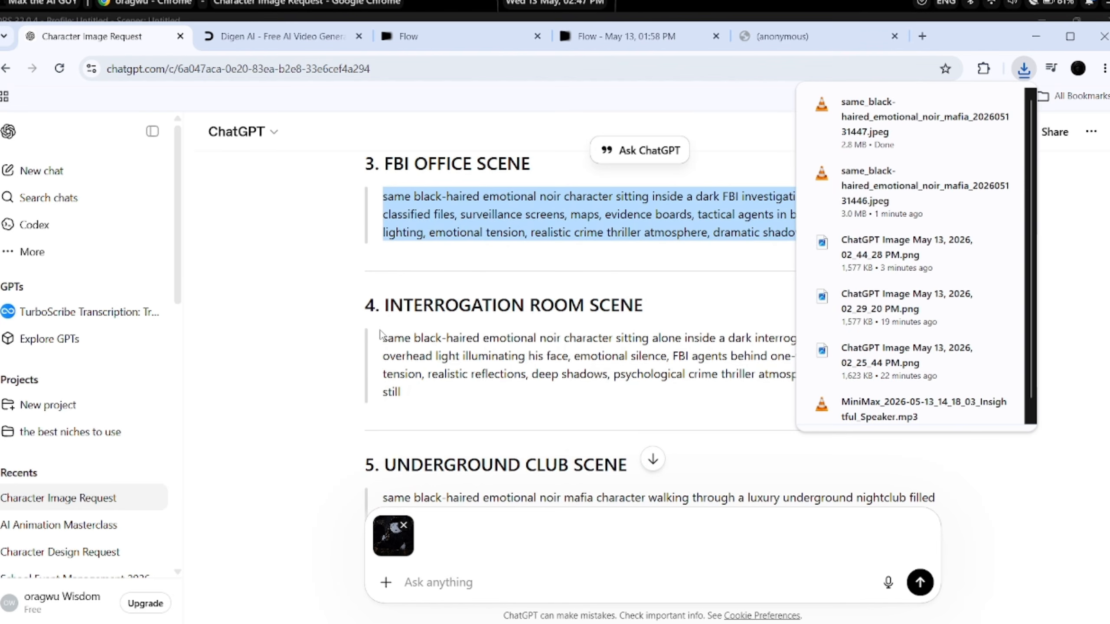
{"action": "left_click", "coordinate": [380, 336]}
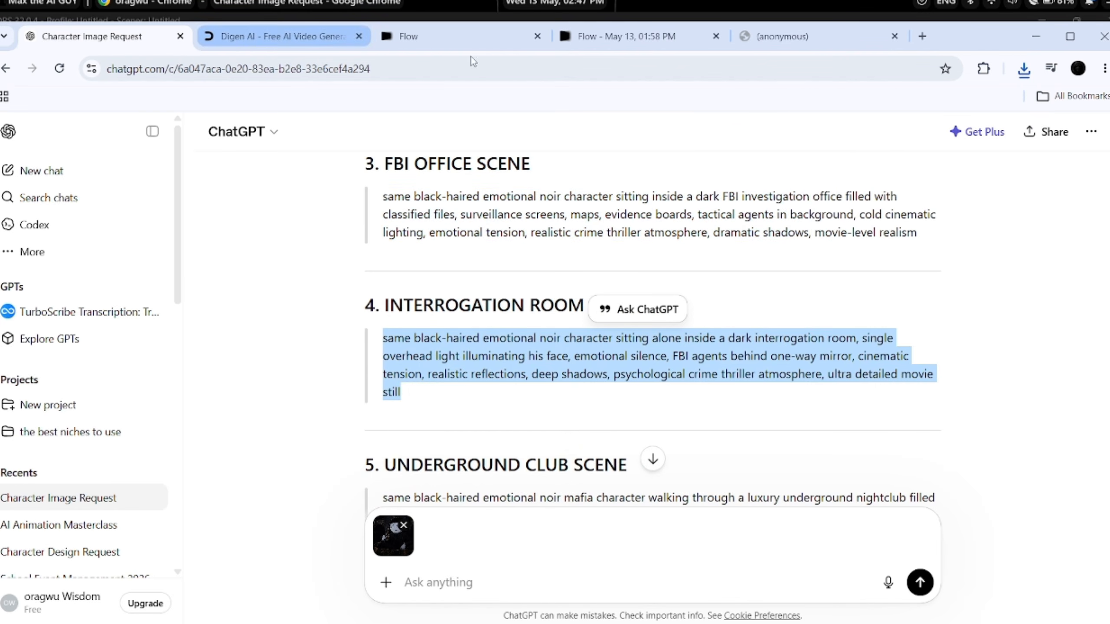
Step: In Flow, attach the ChatGPT mafia boss image to a new prompt and enter the Interrogation Room Scene text
{"action": "left_click", "coordinate": [589, 51]}
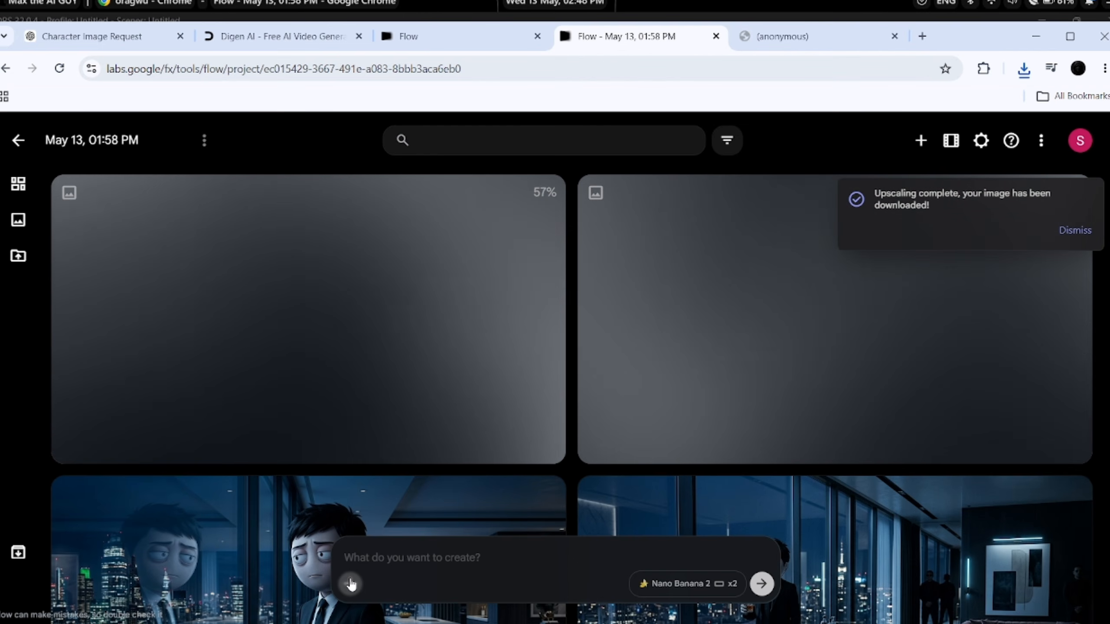
{"action": "left_click", "coordinate": [352, 585]}
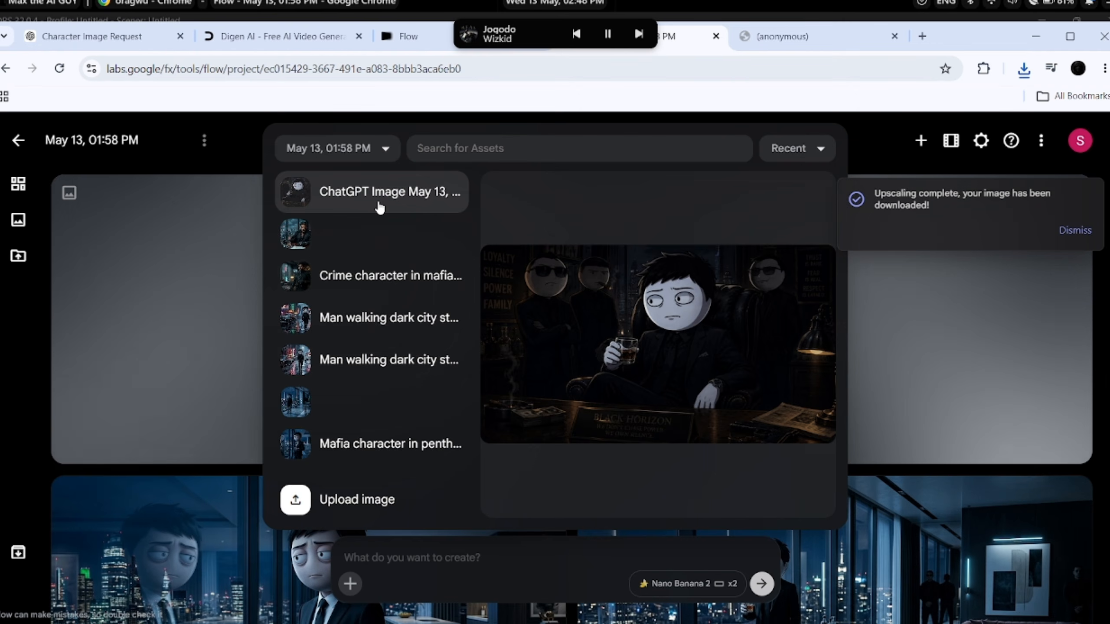
{"action": "left_click", "coordinate": [379, 204]}
{"action": "type", "text": "same black-haired emotional noir character sitting alone inside a dark interrogation room, single overhead light illuminating his face, emotional silence, FBI agents behind one-way mirror, cinematic tension, realistic reflections, deep shadows, psychological crime thriller atmosphere, ultra detailed movie still"}
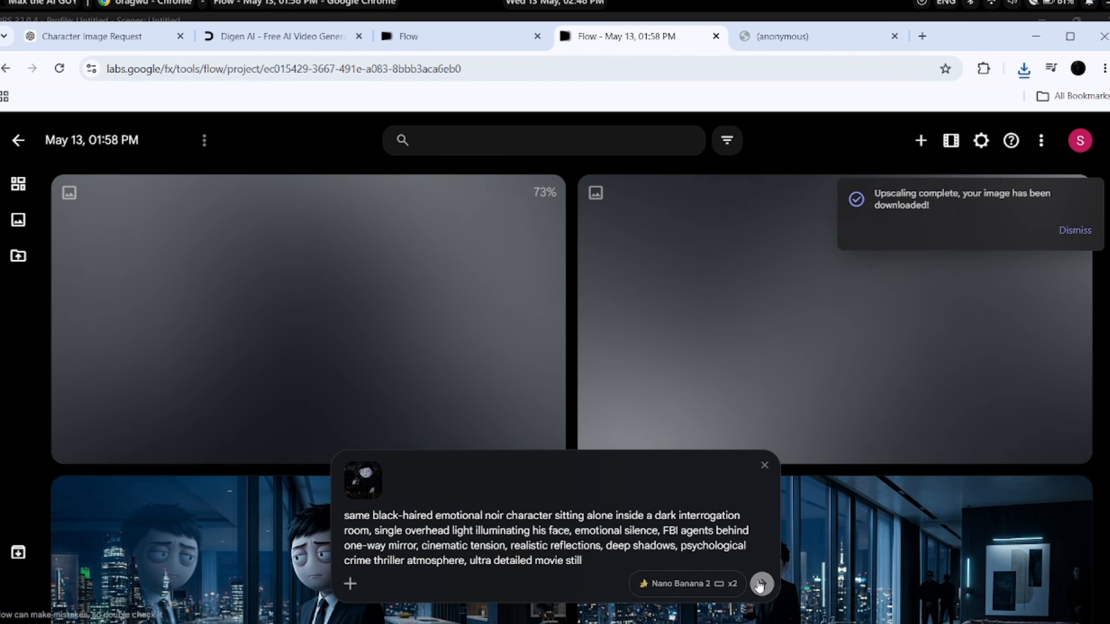
{"action": "left_click", "coordinate": [1076, 230]}
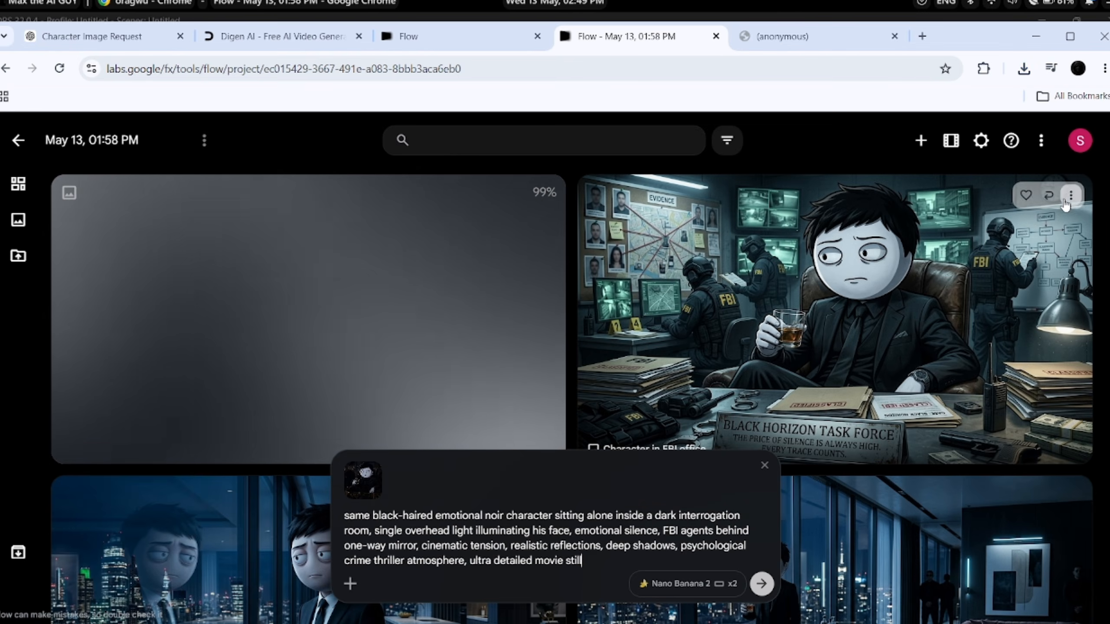
Step: Download the FBI office image with the Black Horizon Task Force nameplate at 2K upscaled, and generate the interrogation room scene
{"action": "left_click", "coordinate": [1072, 196]}
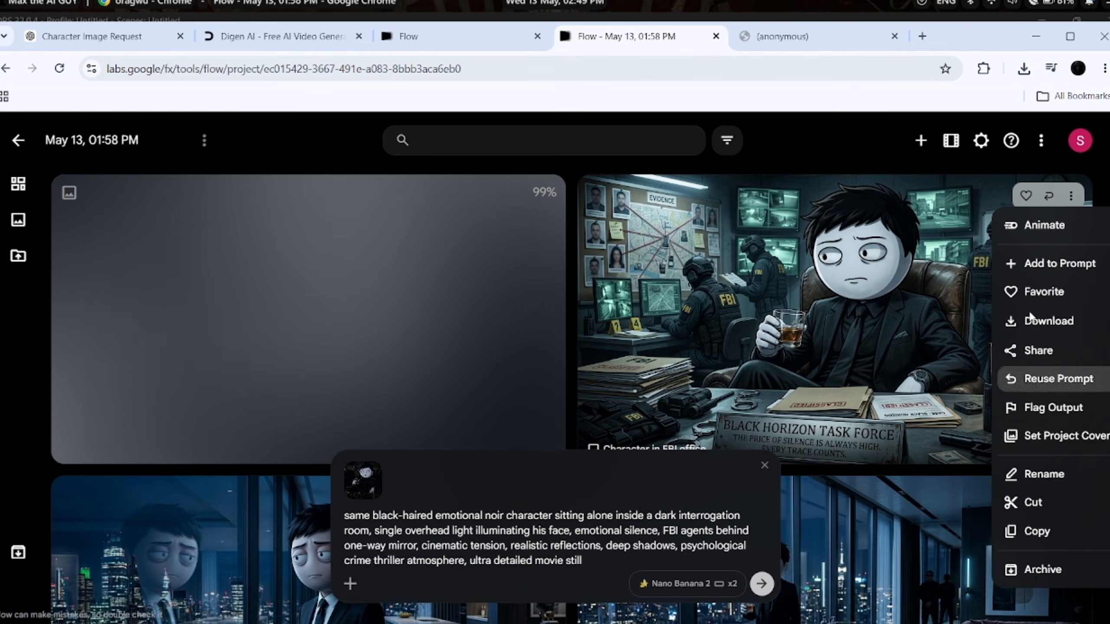
{"action": "mouse_move", "coordinate": [1048, 328]}
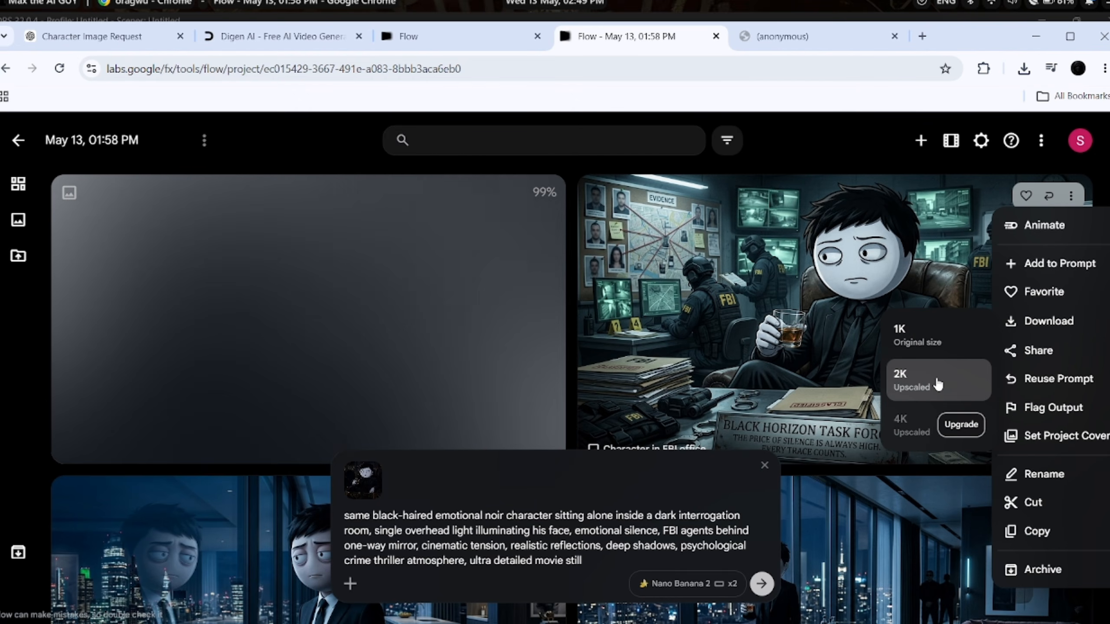
{"action": "left_click", "coordinate": [938, 383]}
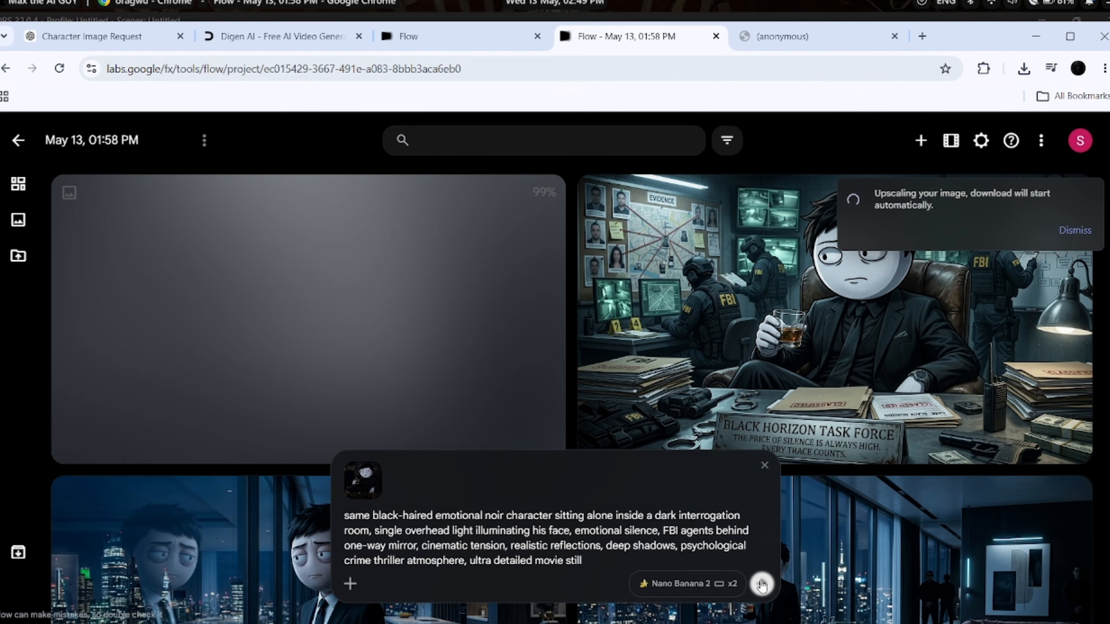
{"action": "left_click", "coordinate": [761, 584]}
Step: View the second FBI office image with the open case files, then return to the project and dismiss the download notice
{"action": "scroll", "coordinate": [452, 442], "scroll_direction": "down", "scroll_amount": 3}
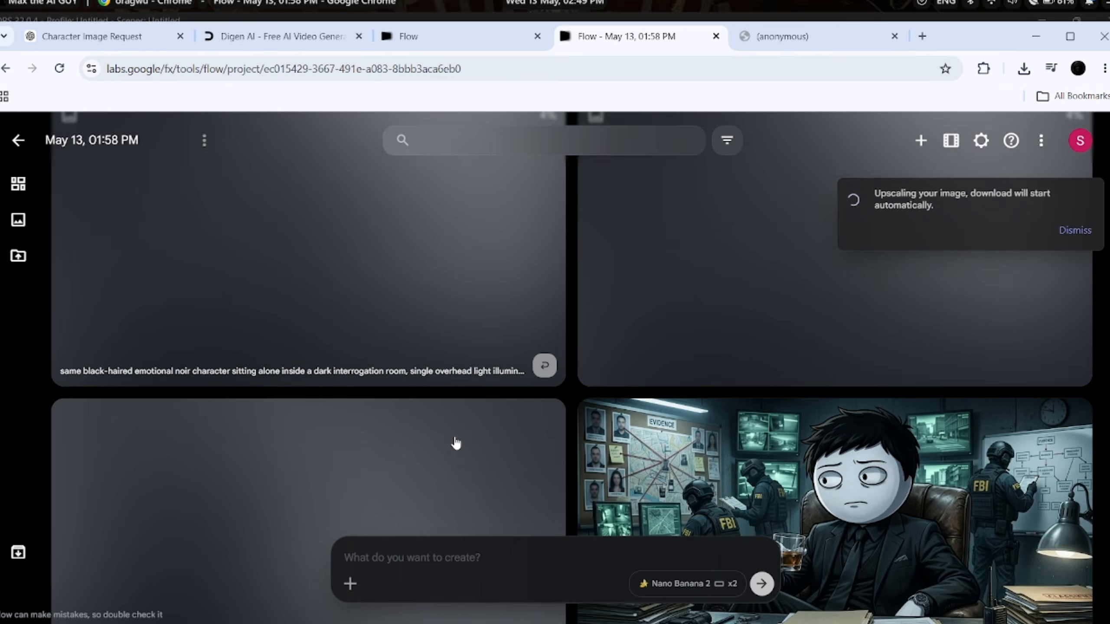
{"action": "left_click", "coordinate": [525, 476]}
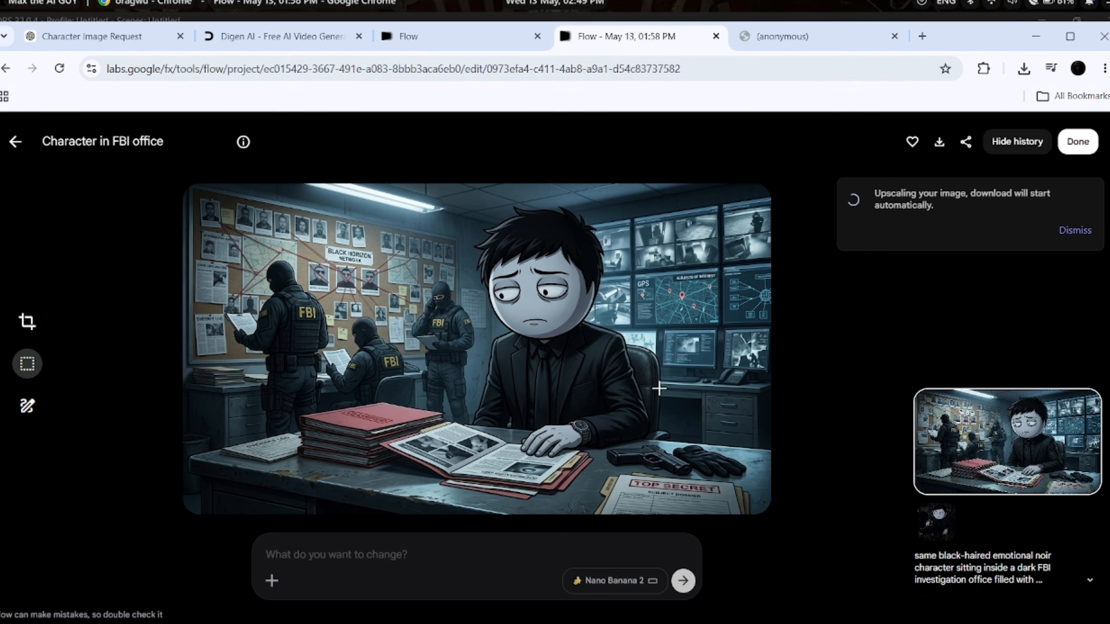
{"action": "left_click", "coordinate": [14, 143]}
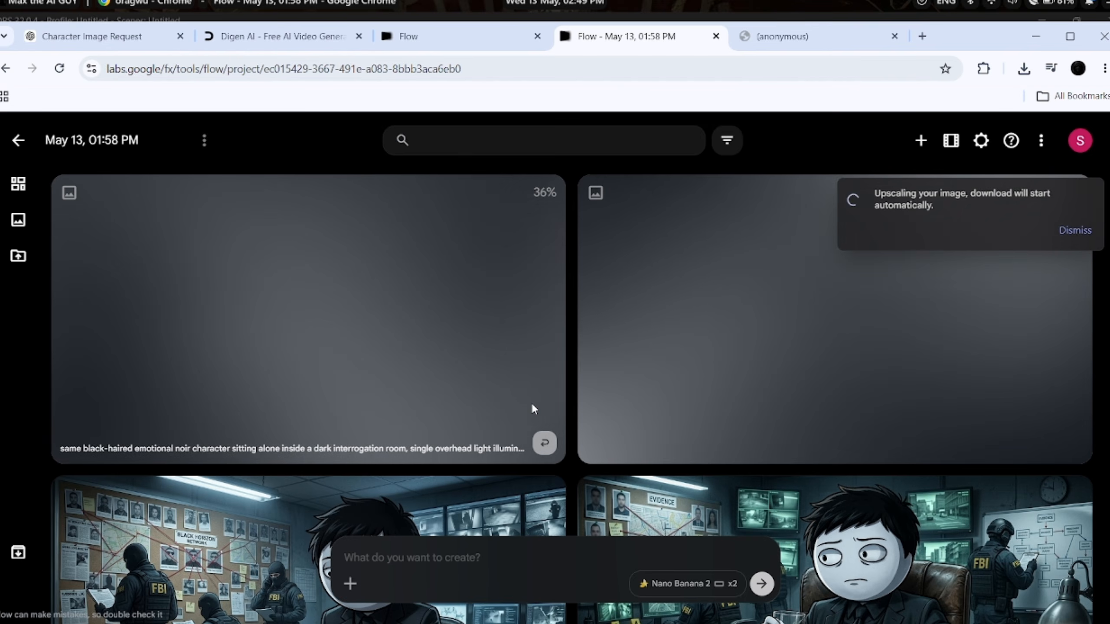
{"action": "scroll", "coordinate": [530, 402], "scroll_direction": "down", "scroll_amount": 5}
{"action": "scroll", "coordinate": [533, 410], "scroll_direction": "down", "scroll_amount": 1}
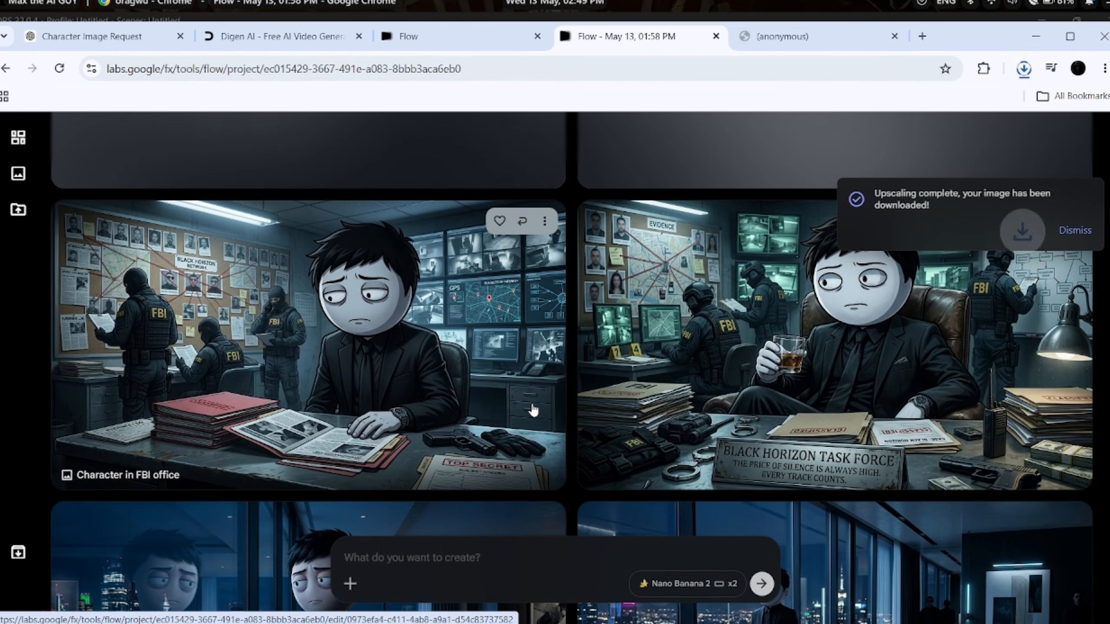
{"action": "scroll", "coordinate": [533, 411], "scroll_direction": "up", "scroll_amount": 5}
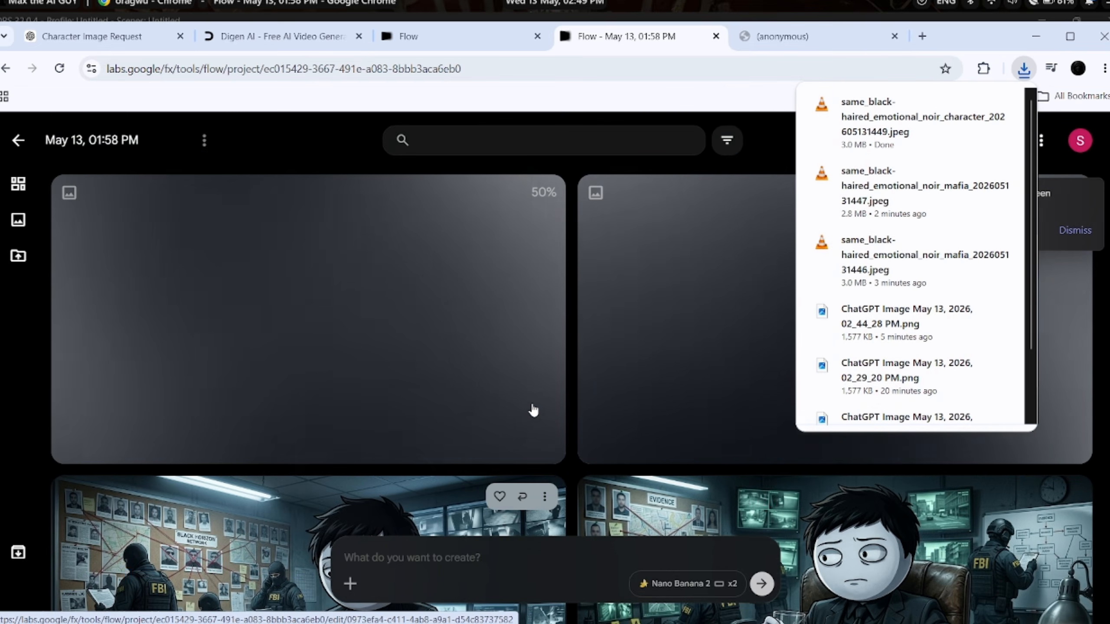
{"action": "left_click", "coordinate": [1077, 231]}
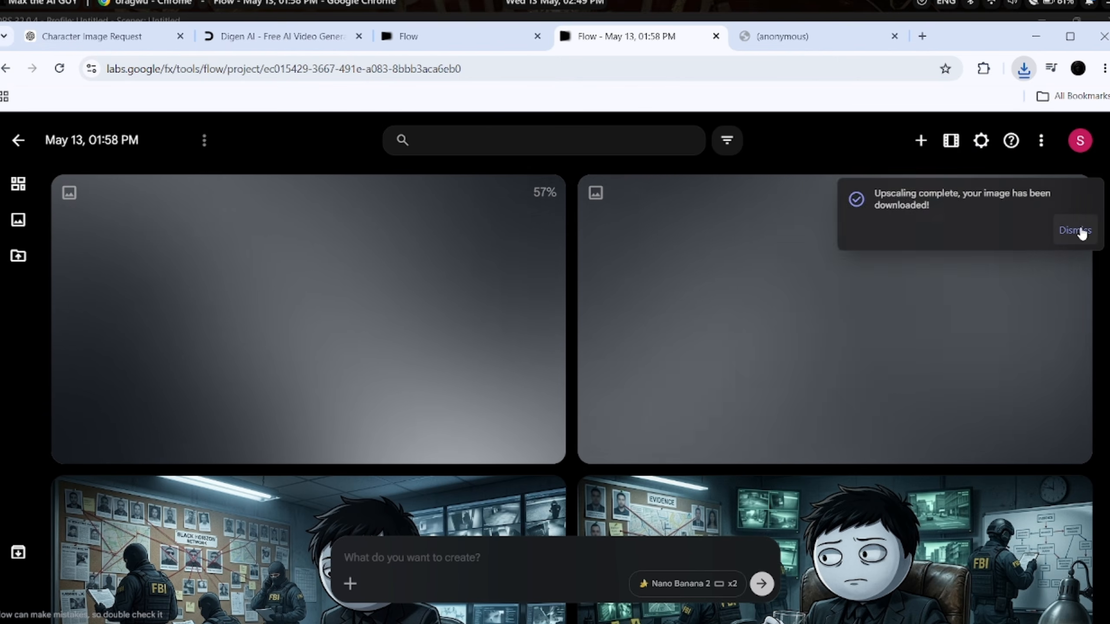
Step: Dismiss the download notice and copy the Underground Club Scene prompt from the ChatGPT chat for use in Flow
{"action": "left_click", "coordinate": [1077, 231]}
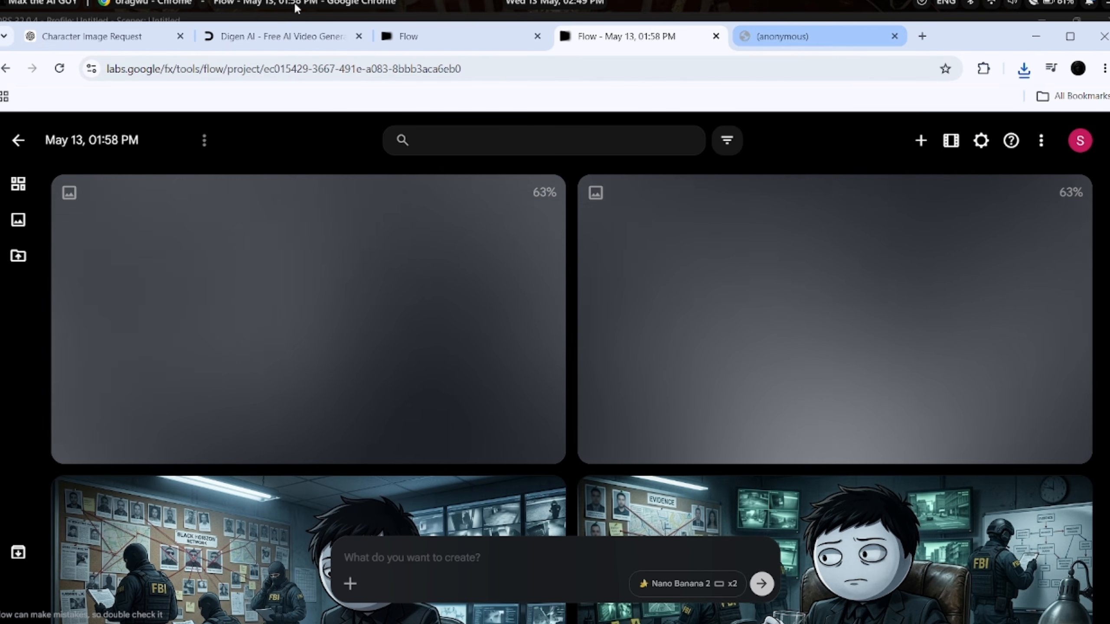
{"action": "left_click", "coordinate": [131, 28]}
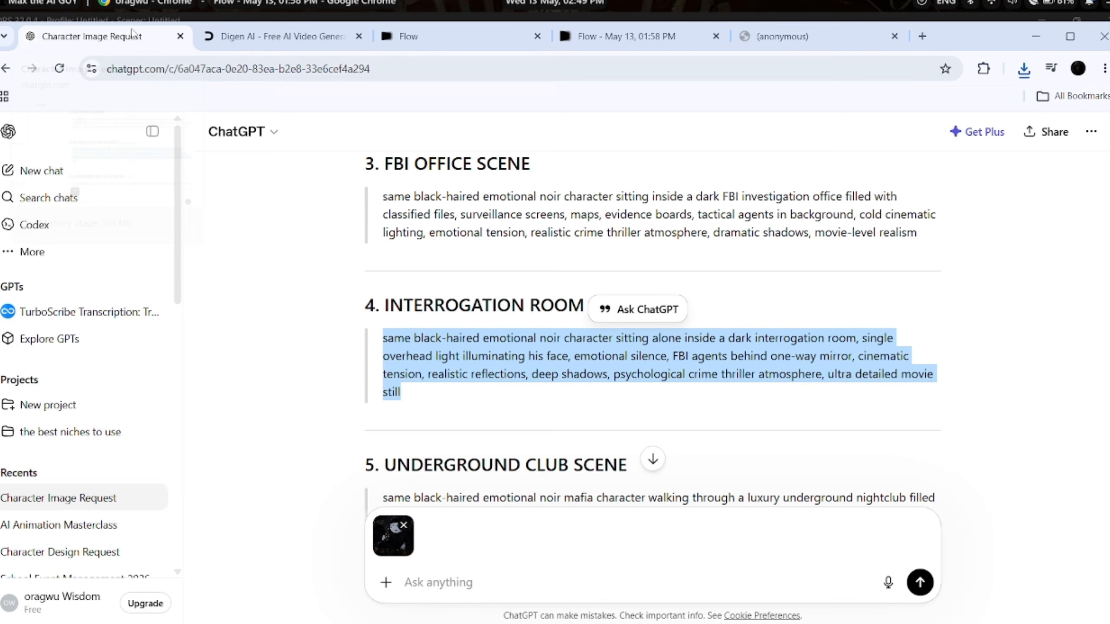
{"action": "scroll", "coordinate": [676, 399], "scroll_direction": "down", "scroll_amount": 6}
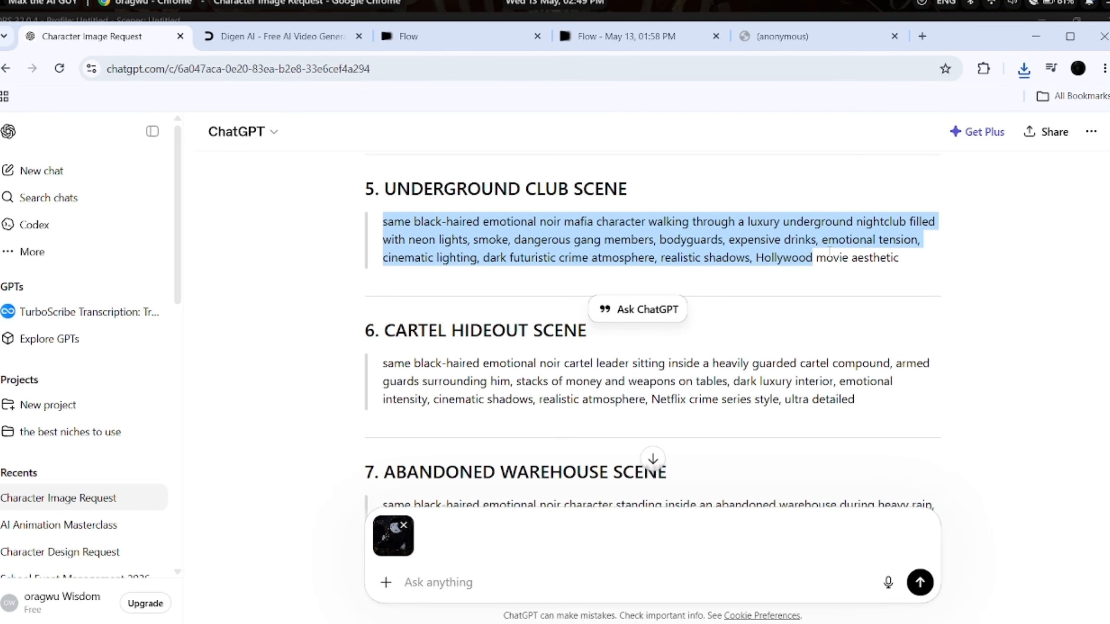
{"action": "left_click", "coordinate": [638, 32]}
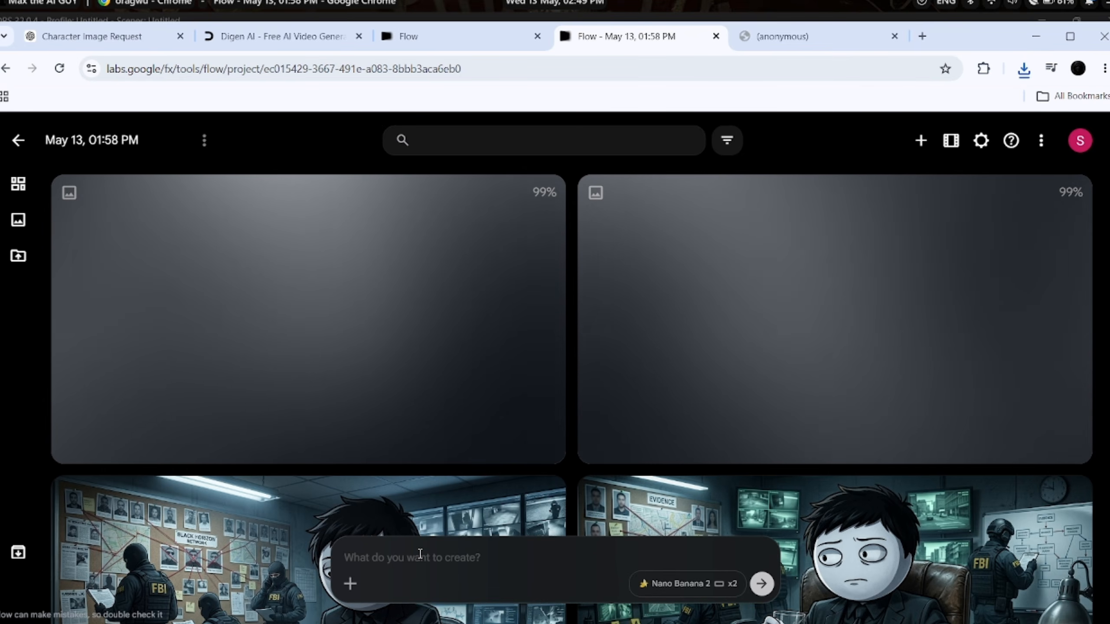
Step: In Flow, enter the Underground Club Scene prompt, attach the ChatGPT mafia boss image, and generate the nightclub scene
{"action": "type", "text": "same black-haired emotional noir mafia character walking through a luxury underground nightclub filled with neon lights, smoke, dangerous gang members, bodyguards, expensive drinks, emotional tension, cinematic lighting, dark futuristic crime atmosphere, realistic shadows, Hollywood movie aesthetic"}
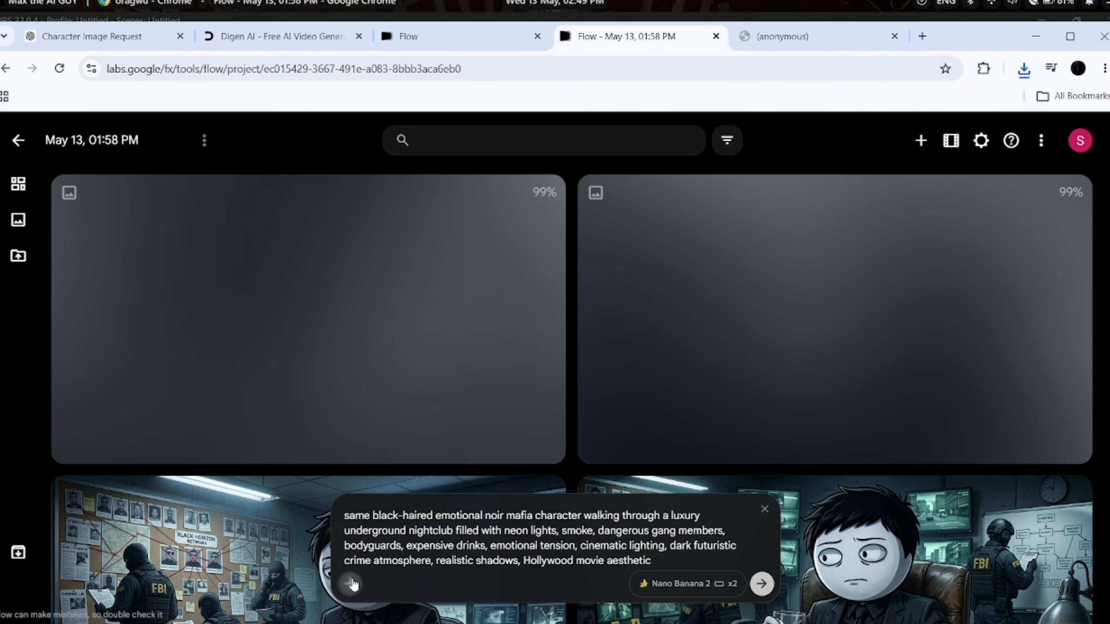
{"action": "left_click", "coordinate": [350, 583]}
{"action": "left_click", "coordinate": [367, 193]}
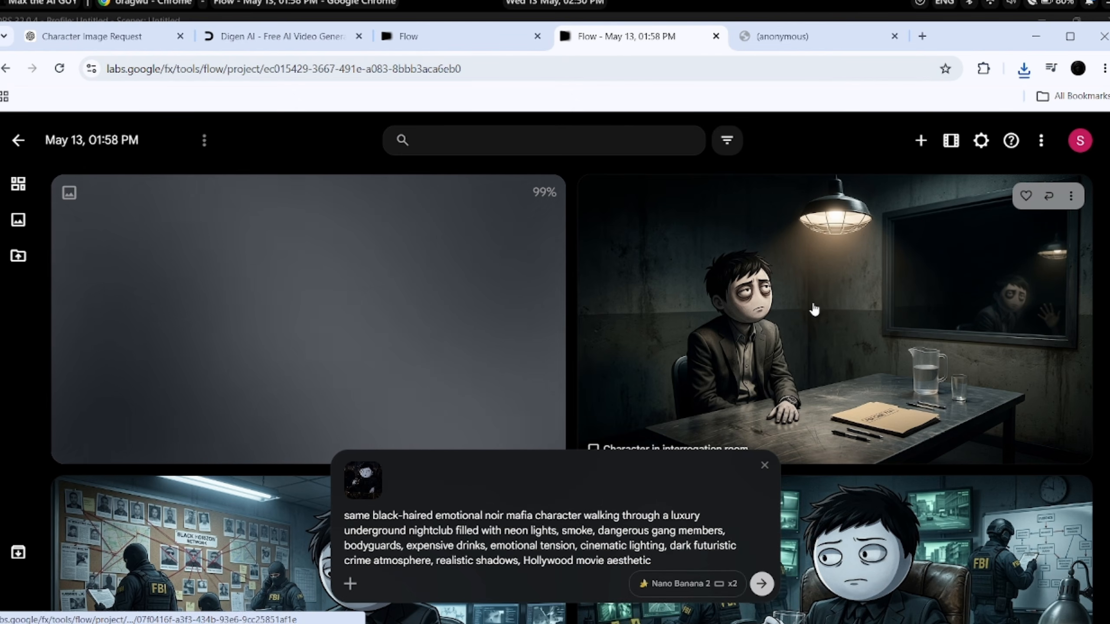
{"action": "left_click", "coordinate": [763, 584]}
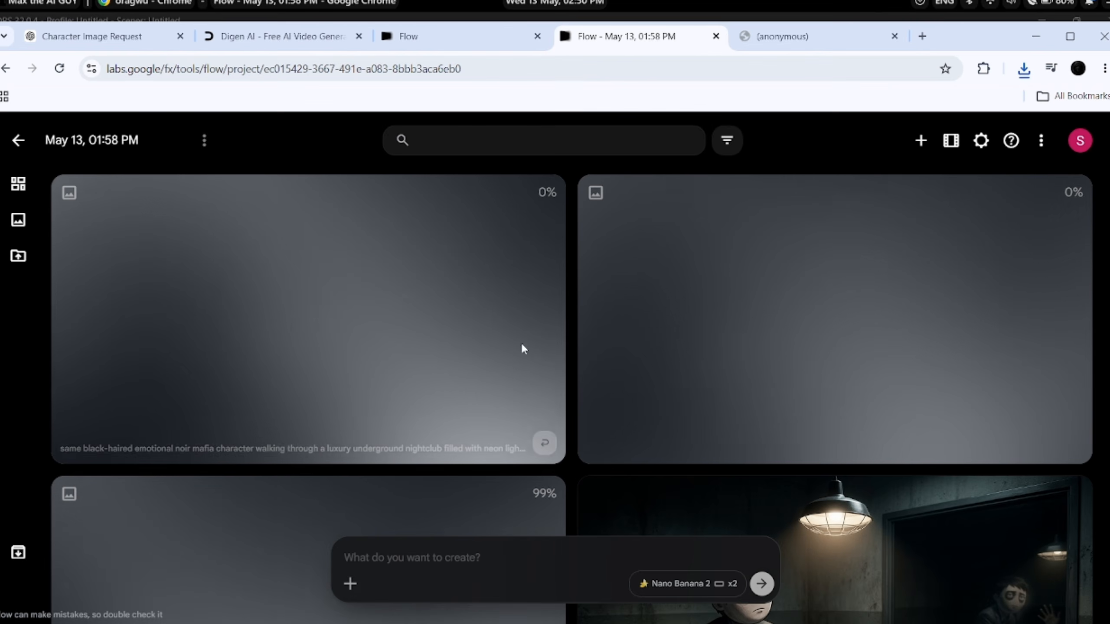
Step: Download the interrogation room image with the suited agents behind the one-way mirror at 2K upscaled
{"action": "scroll", "coordinate": [672, 461], "scroll_direction": "down", "scroll_amount": 5}
{"action": "scroll", "coordinate": [545, 464], "scroll_direction": "up", "scroll_amount": 4}
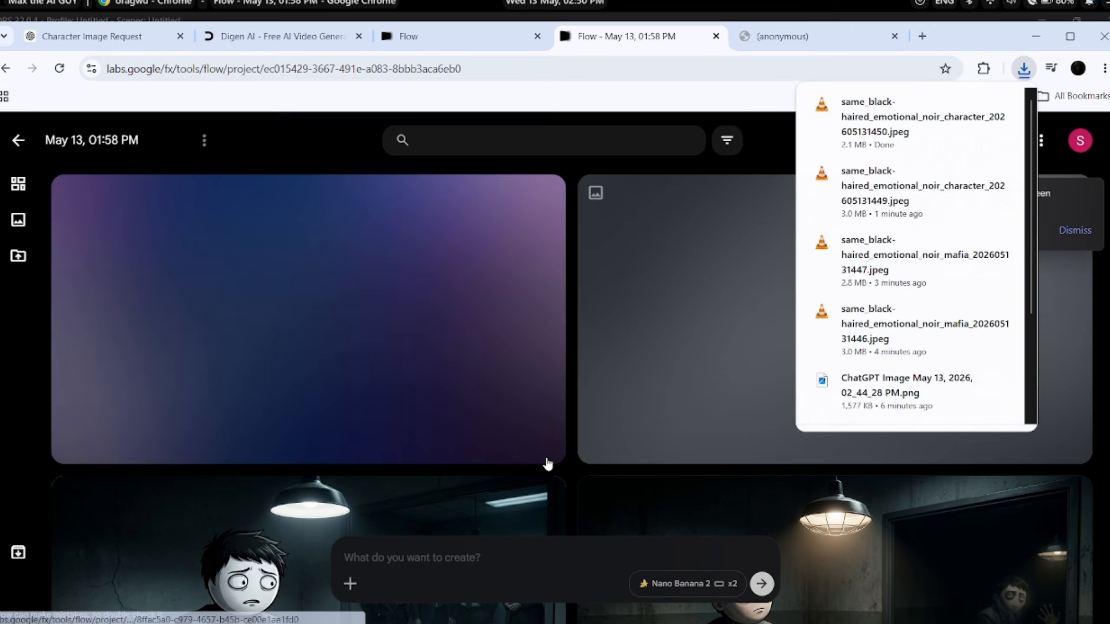
{"action": "scroll", "coordinate": [546, 462], "scroll_direction": "down", "scroll_amount": 2}
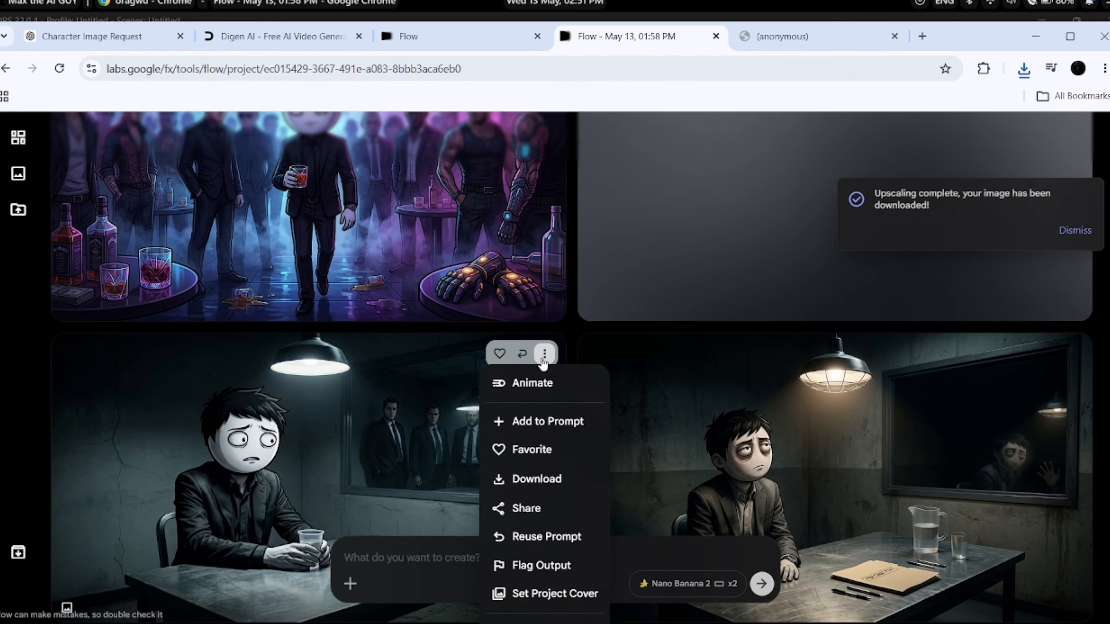
{"action": "mouse_move", "coordinate": [547, 481]}
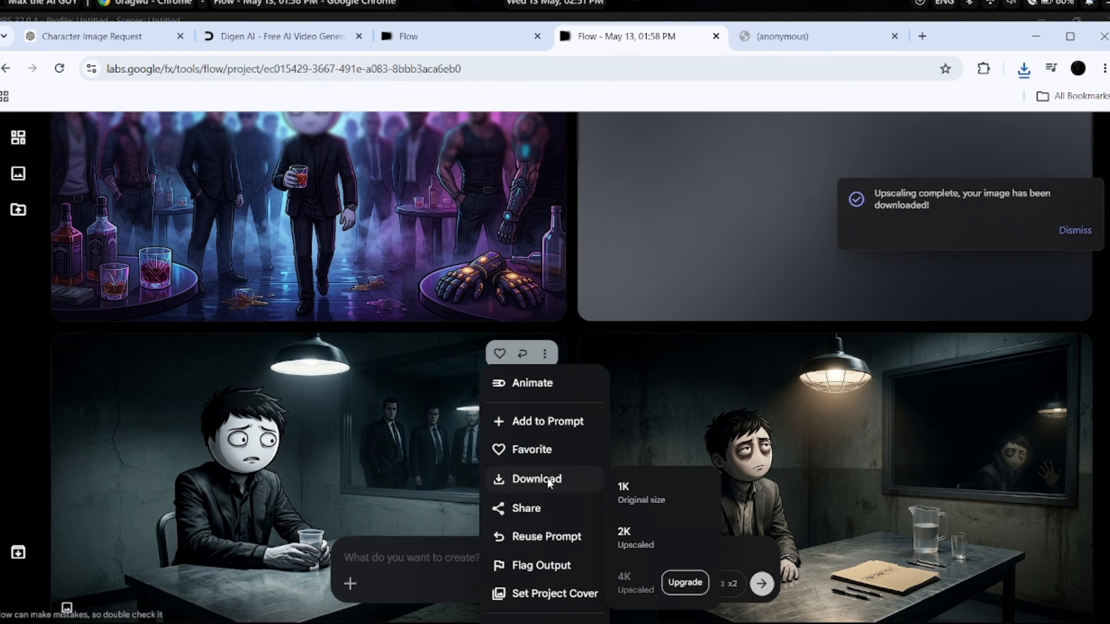
{"action": "left_click", "coordinate": [649, 541]}
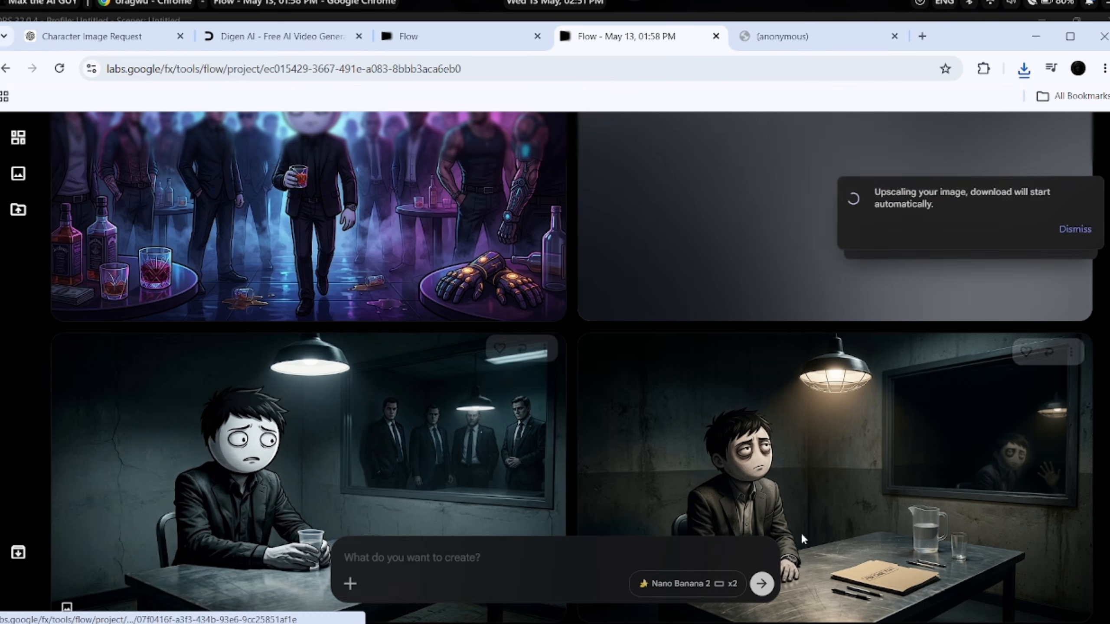
{"action": "scroll", "coordinate": [546, 371], "scroll_direction": "up", "scroll_amount": 1}
{"action": "scroll", "coordinate": [547, 372], "scroll_direction": "up", "scroll_amount": 2}
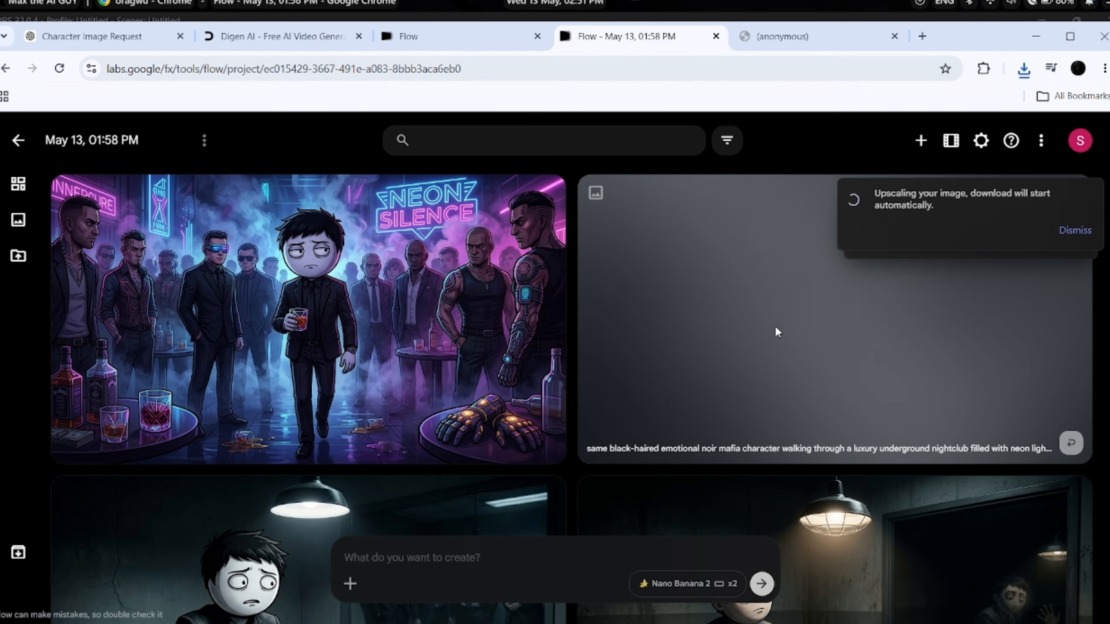
Step: Copy the Cartel Hideout Scene prompt from ChatGPT and generate it in Flow without a reference image
{"action": "left_click", "coordinate": [91, 39]}
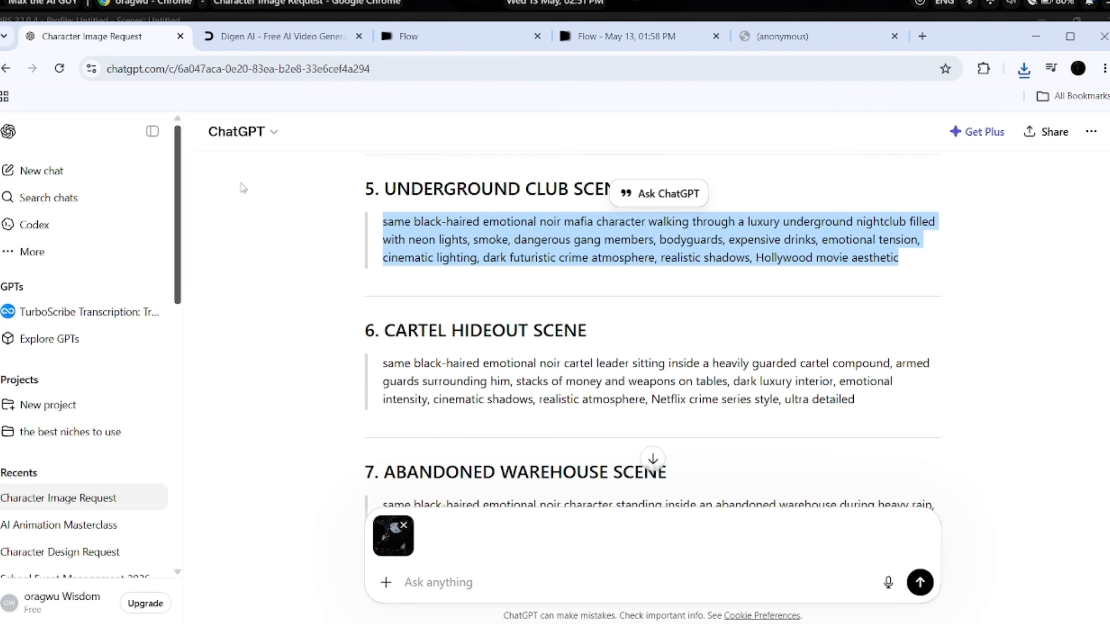
{"action": "left_click_drag", "start_coordinate": [373, 366], "coordinate": [832, 417]}
{"action": "key", "text": "ctrl+c"}
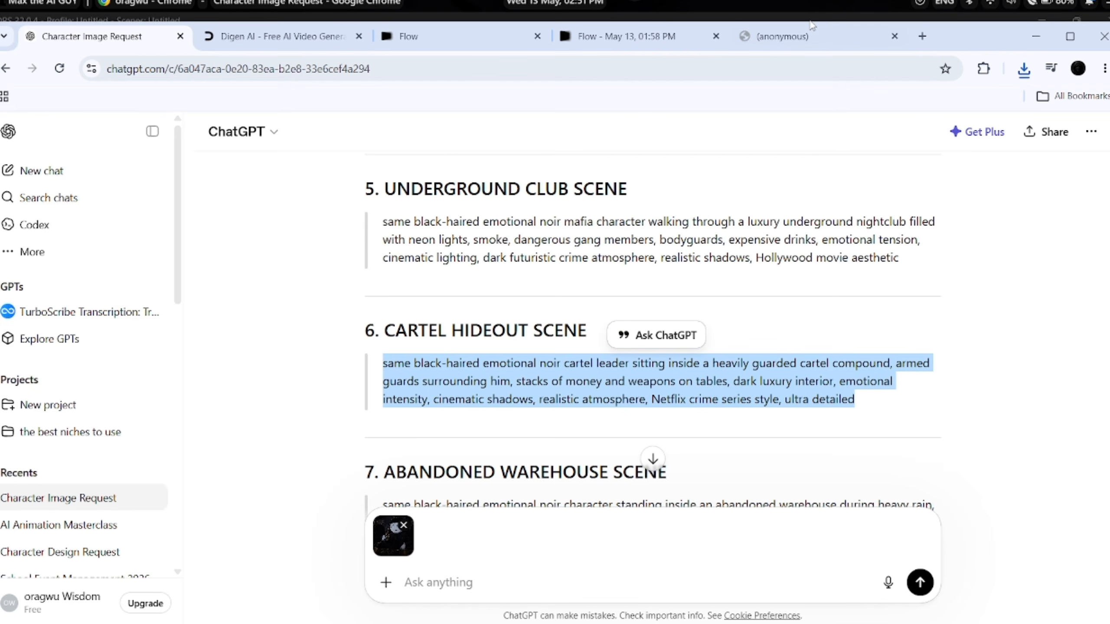
{"action": "left_click", "coordinate": [659, 39]}
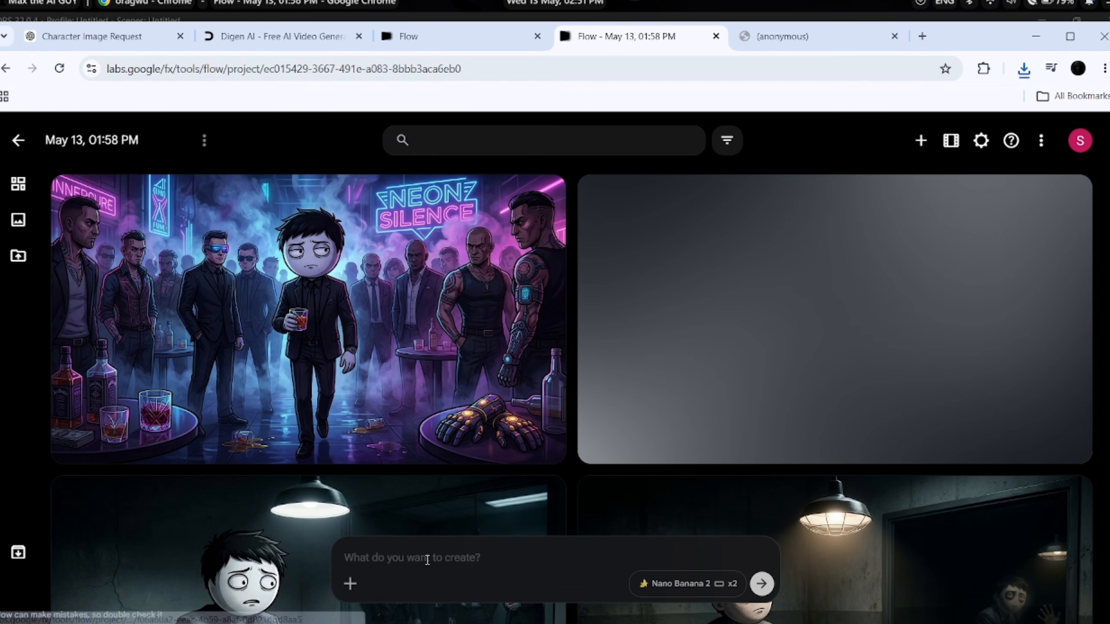
{"action": "left_click", "coordinate": [762, 584]}
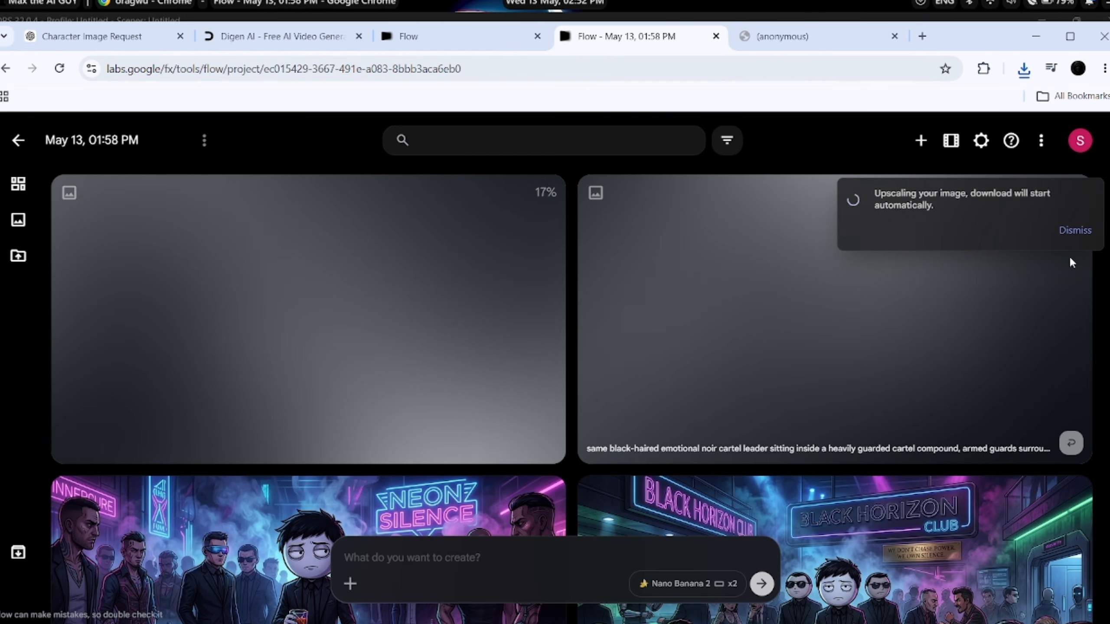
Step: Enter the Cartel Hideout Scene prompt again, attach the ChatGPT mafia boss image, and generate the scene
{"action": "left_click", "coordinate": [399, 557]}
{"action": "key", "text": "ctrl+v"}
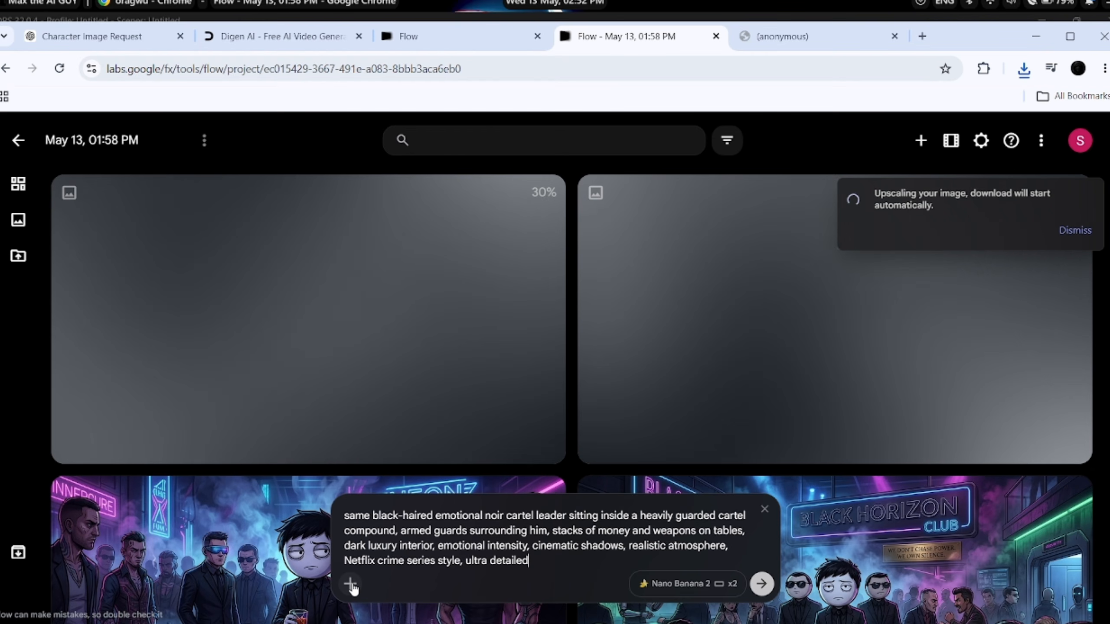
{"action": "left_click", "coordinate": [349, 584]}
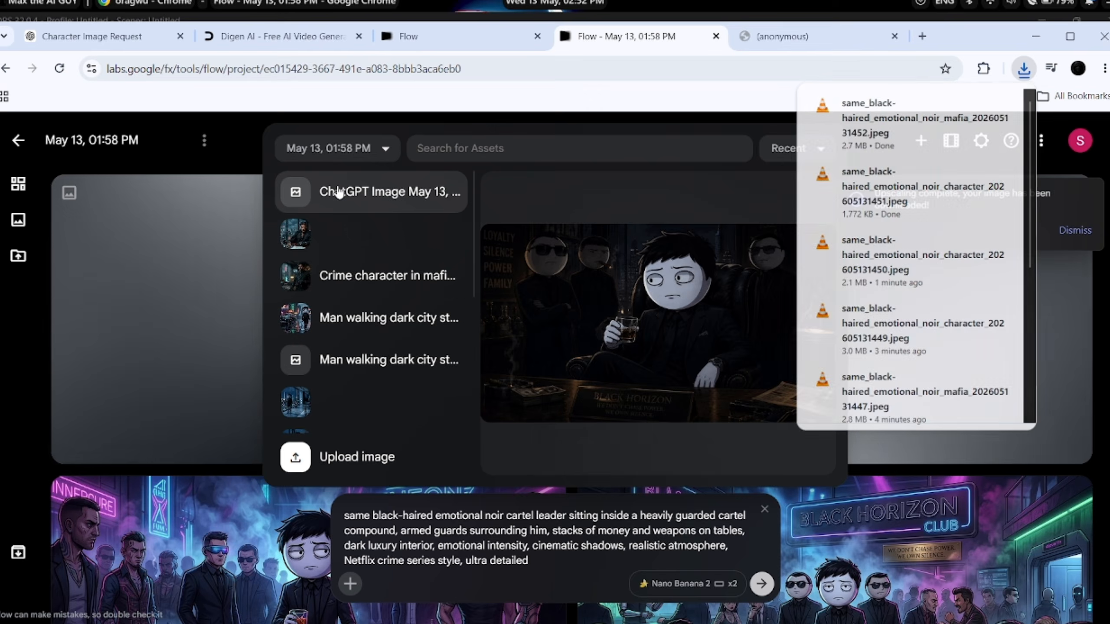
{"action": "left_click", "coordinate": [345, 190]}
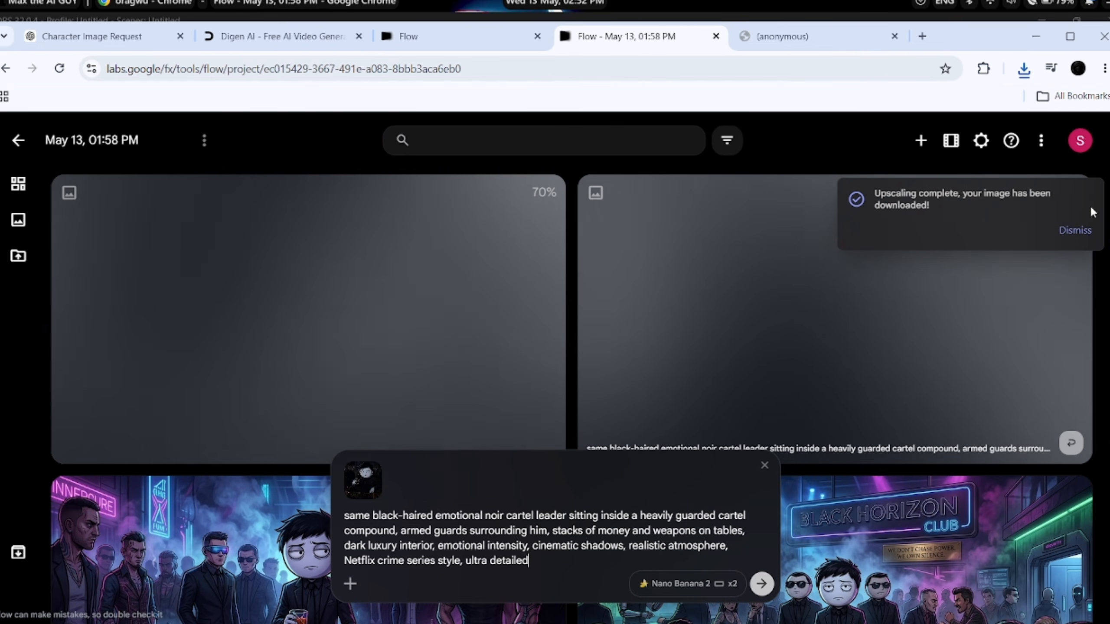
{"action": "left_click", "coordinate": [1076, 232]}
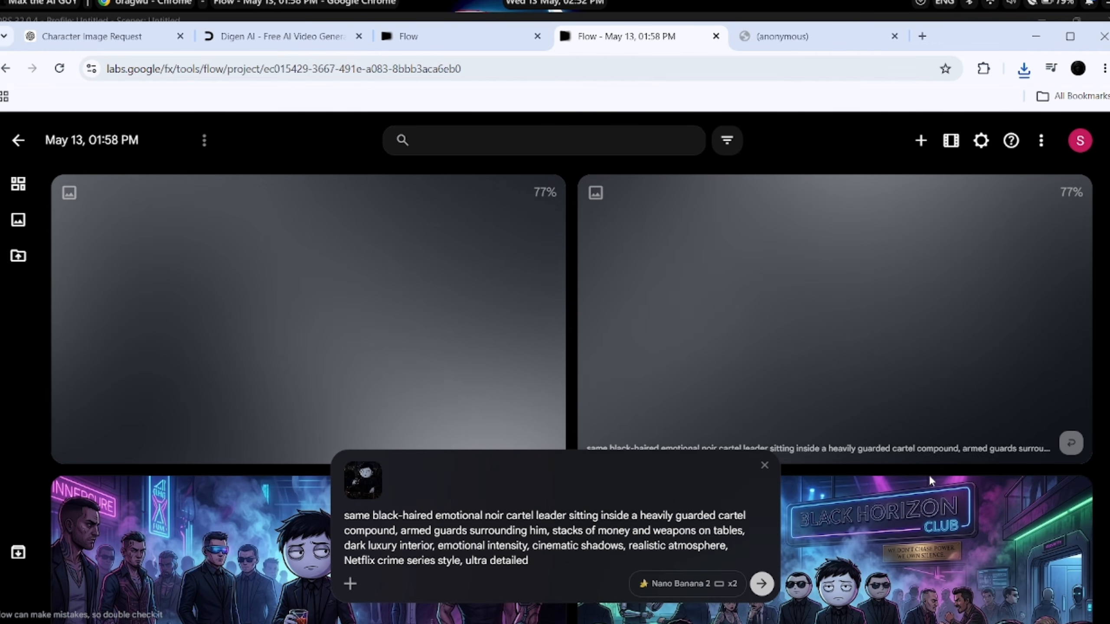
{"action": "left_click", "coordinate": [763, 584]}
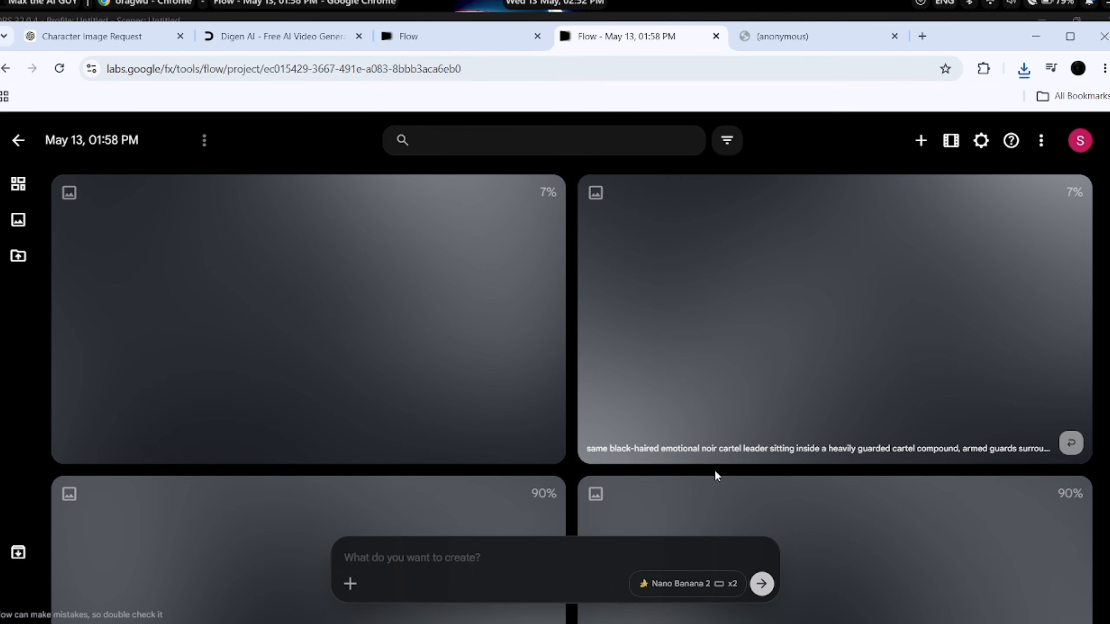
{"action": "scroll", "coordinate": [545, 329], "scroll_direction": "down", "scroll_amount": 2}
{"action": "scroll", "coordinate": [544, 328], "scroll_direction": "down", "scroll_amount": 1}
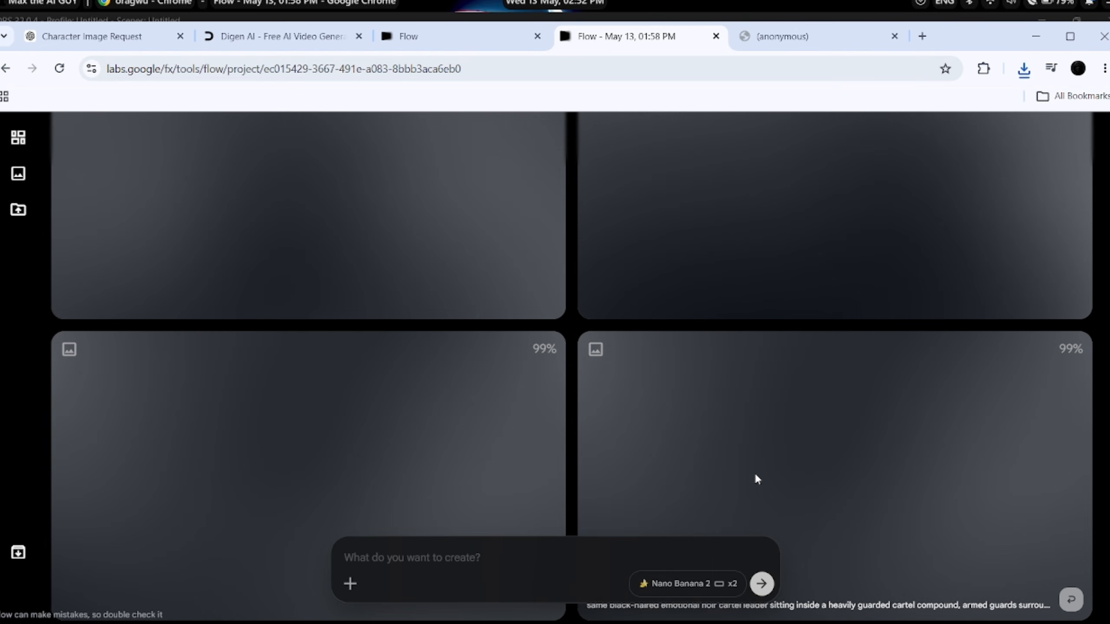
{"action": "scroll", "coordinate": [351, 442], "scroll_direction": "down", "scroll_amount": 3}
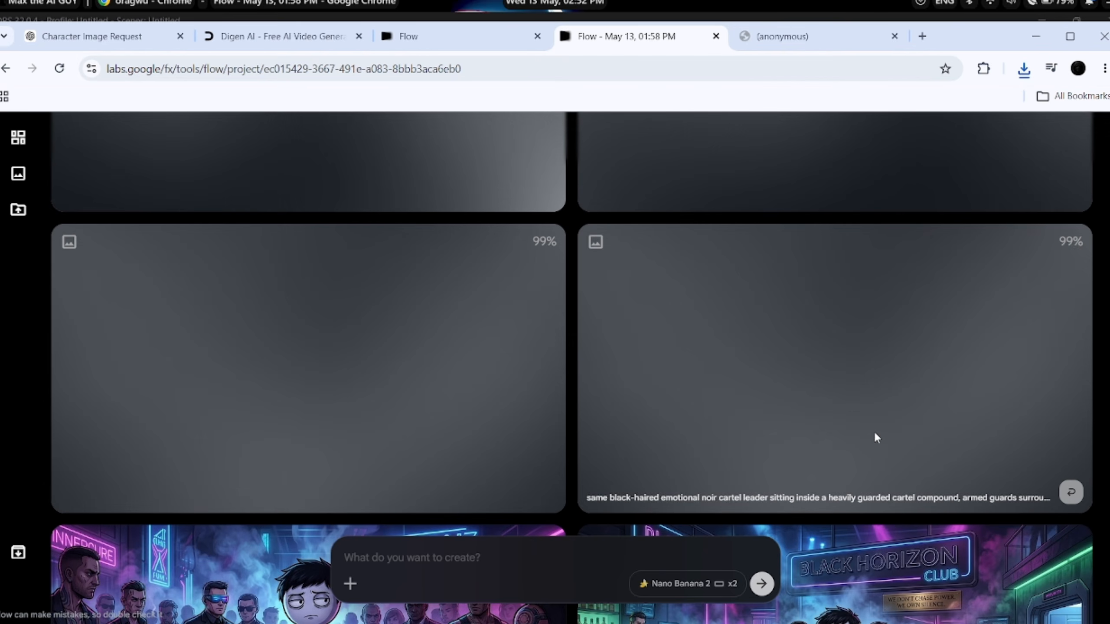
{"action": "scroll", "coordinate": [874, 430], "scroll_direction": "up", "scroll_amount": 5}
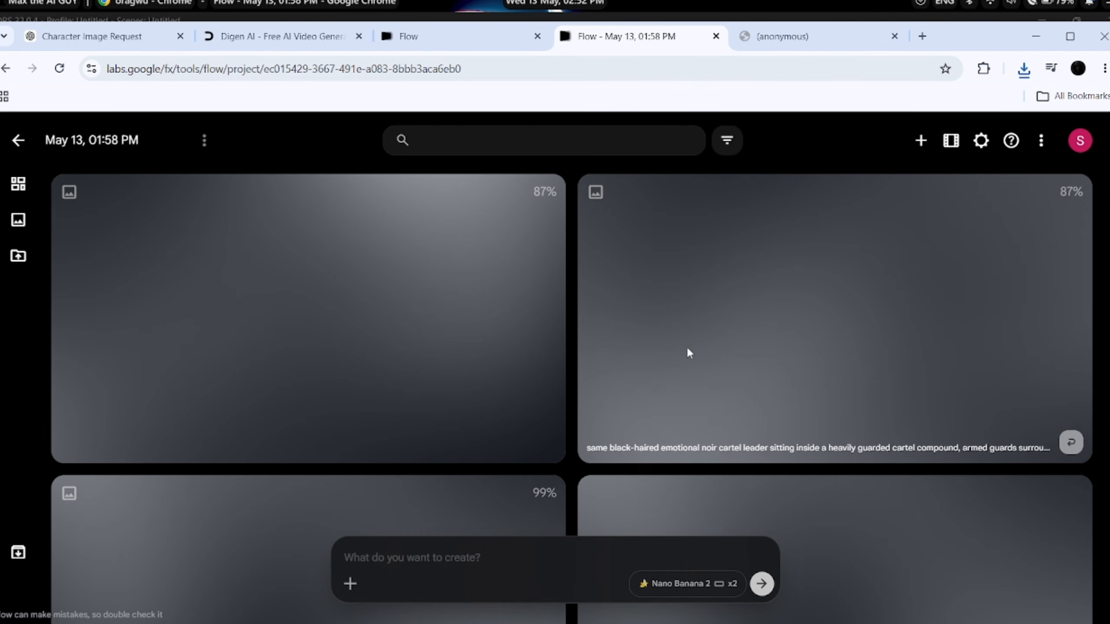
Step: In the ChatGPT chat, copy the Abandoned Warehouse Scene prompt from the environment scene prompts
{"action": "left_click", "coordinate": [64, 37]}
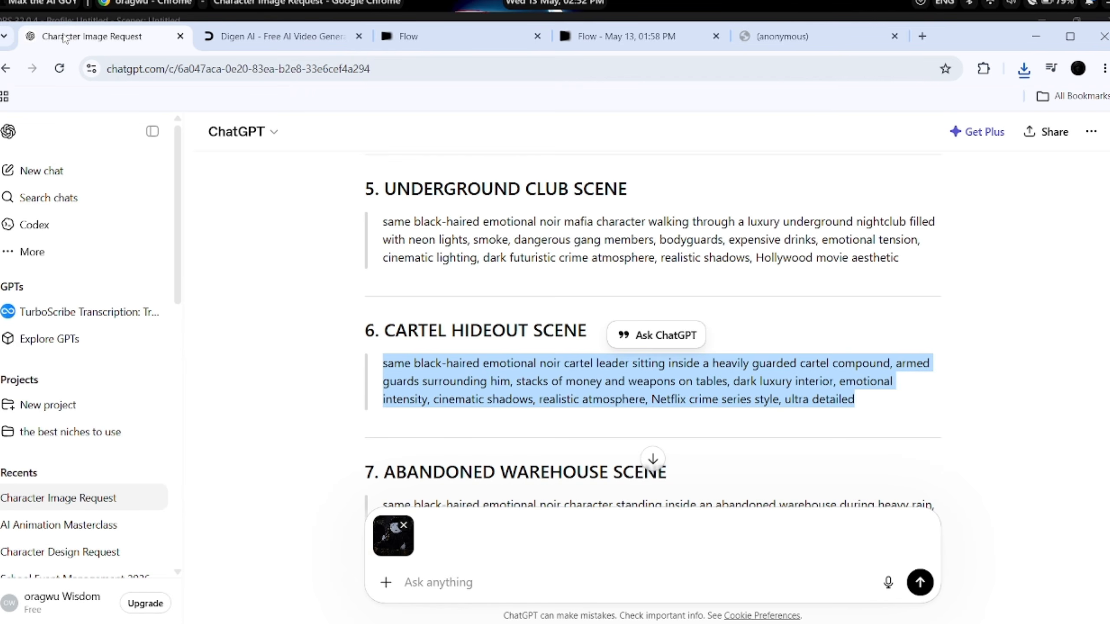
{"action": "scroll", "coordinate": [610, 391], "scroll_direction": "down", "scroll_amount": 3}
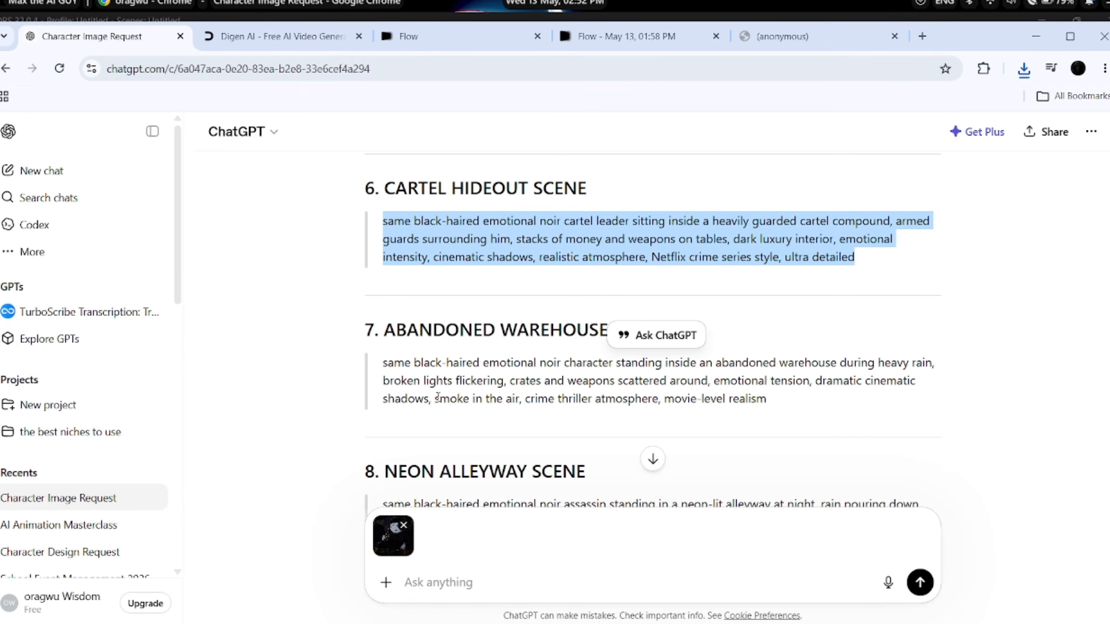
{"action": "scroll", "coordinate": [437, 397], "scroll_direction": "down", "scroll_amount": 5}
{"action": "scroll", "coordinate": [402, 367], "scroll_direction": "up", "scroll_amount": 2}
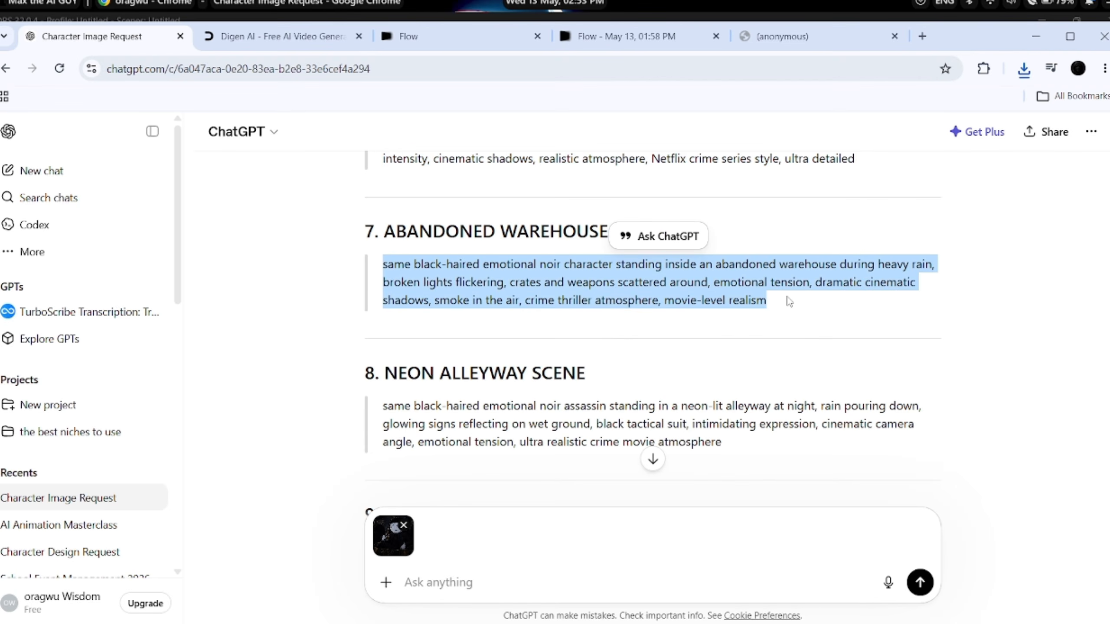
Step: In Flow, download the cartel hideout image with the Black Horizon nameplate at 2K upscaled and generate the cartel scene once more
{"action": "left_click", "coordinate": [666, 28]}
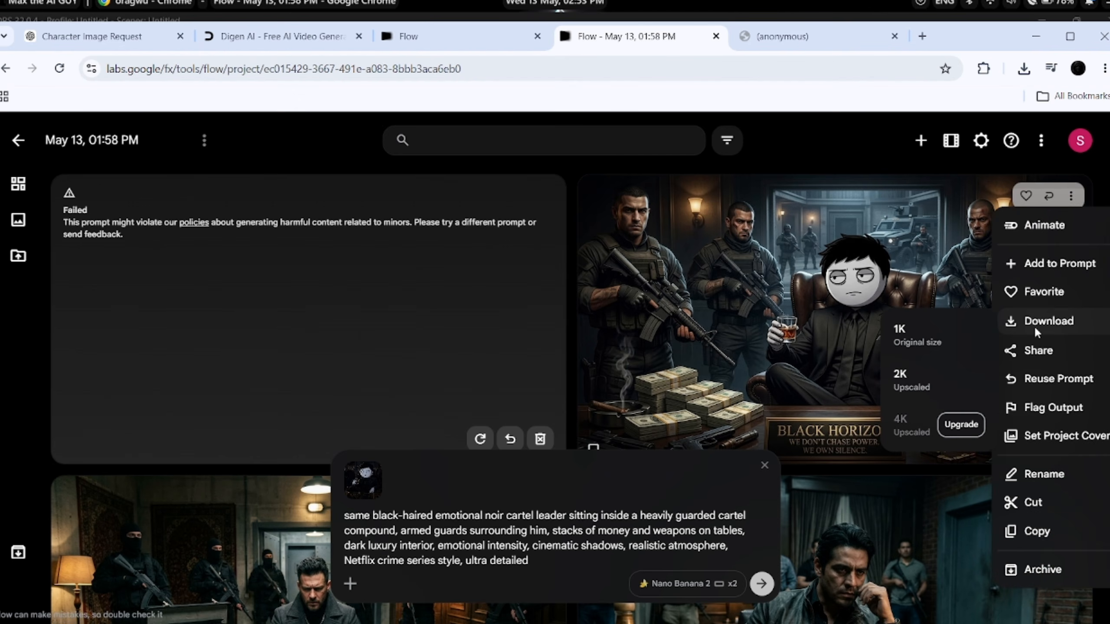
{"action": "left_click", "coordinate": [954, 379]}
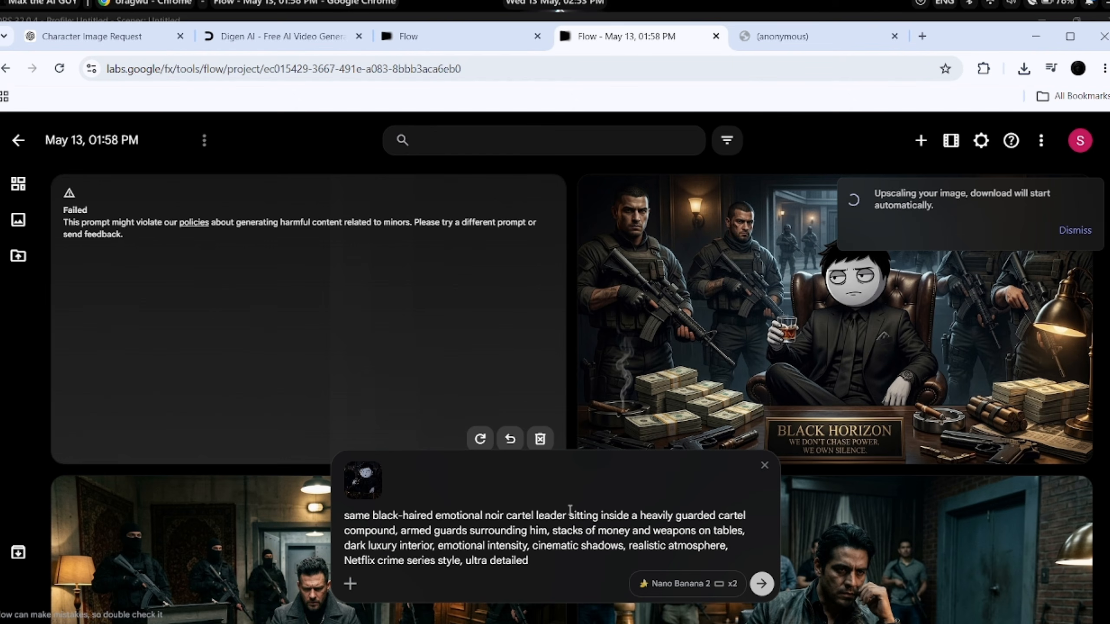
{"action": "left_click", "coordinate": [763, 584]}
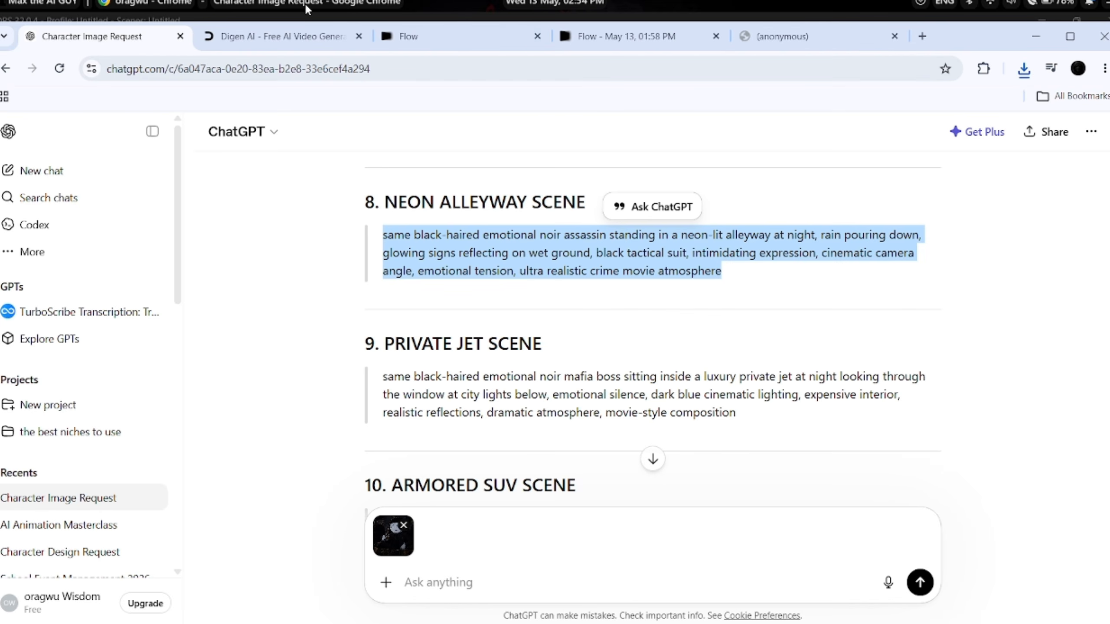
Step: In Flow, enter the copied Neon Alleyway Scene prompt, attach the ChatGPT mafia boss image, and generate the scene
{"action": "left_click", "coordinate": [645, 46]}
{"action": "left_click", "coordinate": [399, 559]}
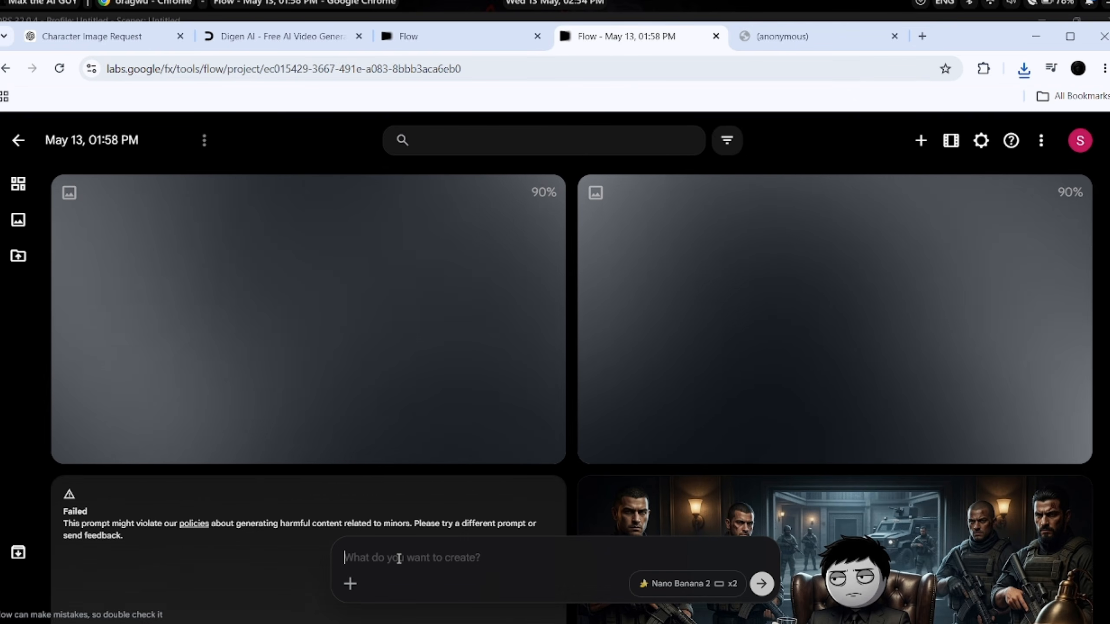
{"action": "left_click", "coordinate": [350, 583]}
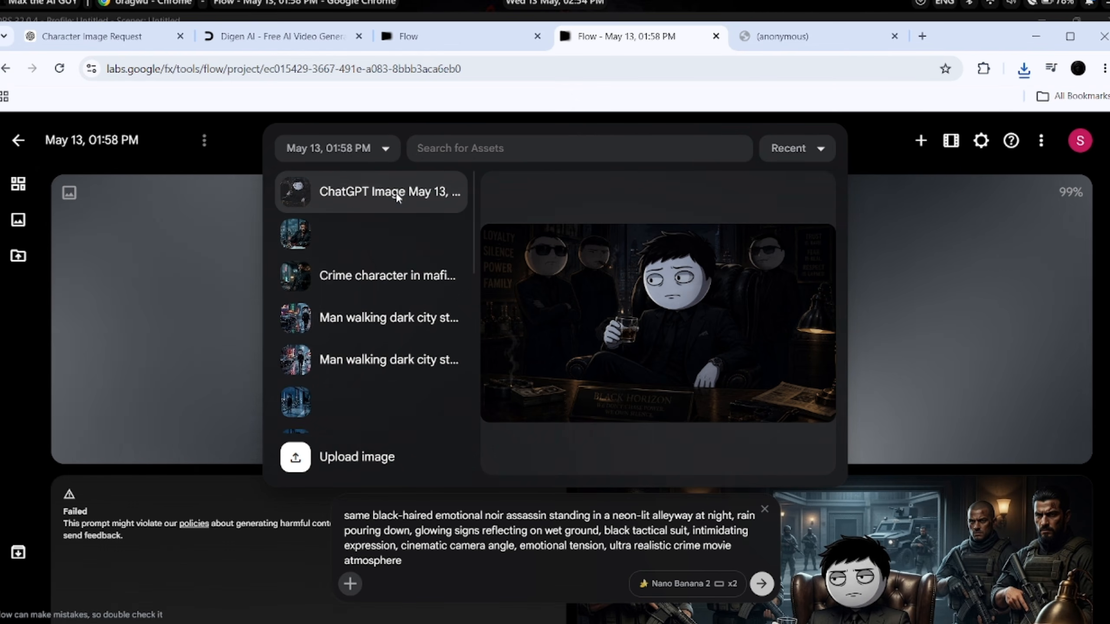
{"action": "left_click", "coordinate": [395, 193]}
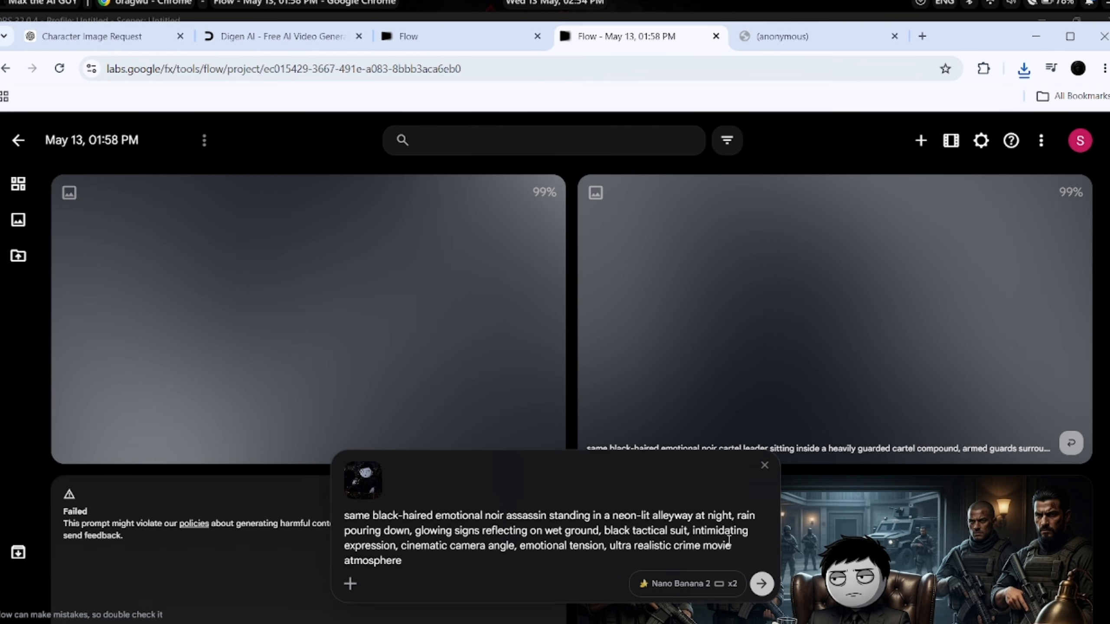
{"action": "key", "text": "Return"}
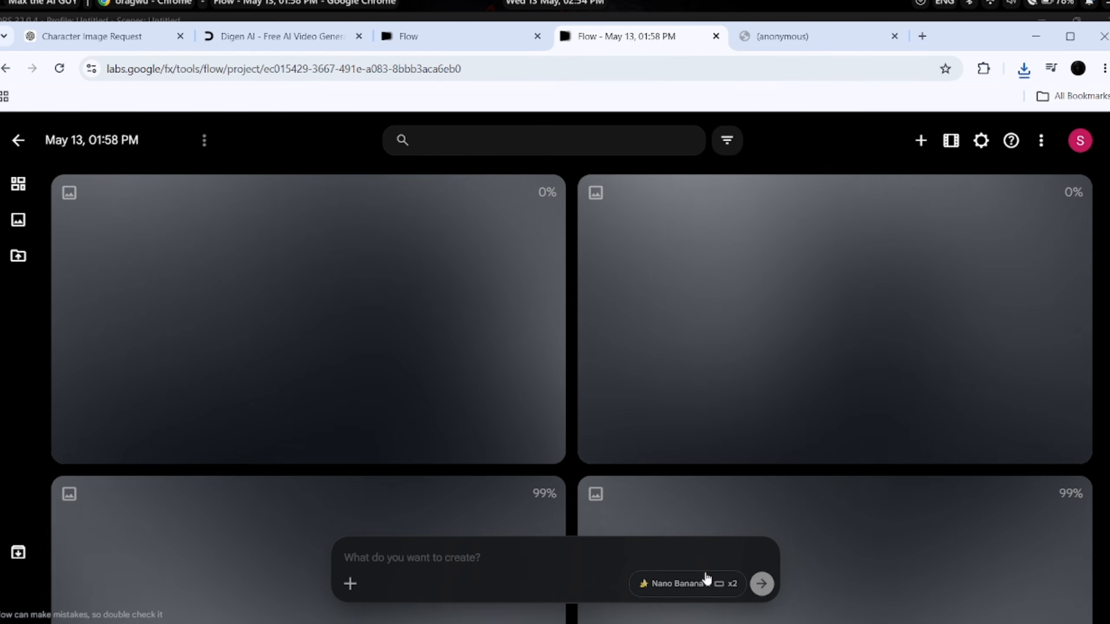
{"action": "scroll", "coordinate": [638, 426], "scroll_direction": "down", "scroll_amount": 5}
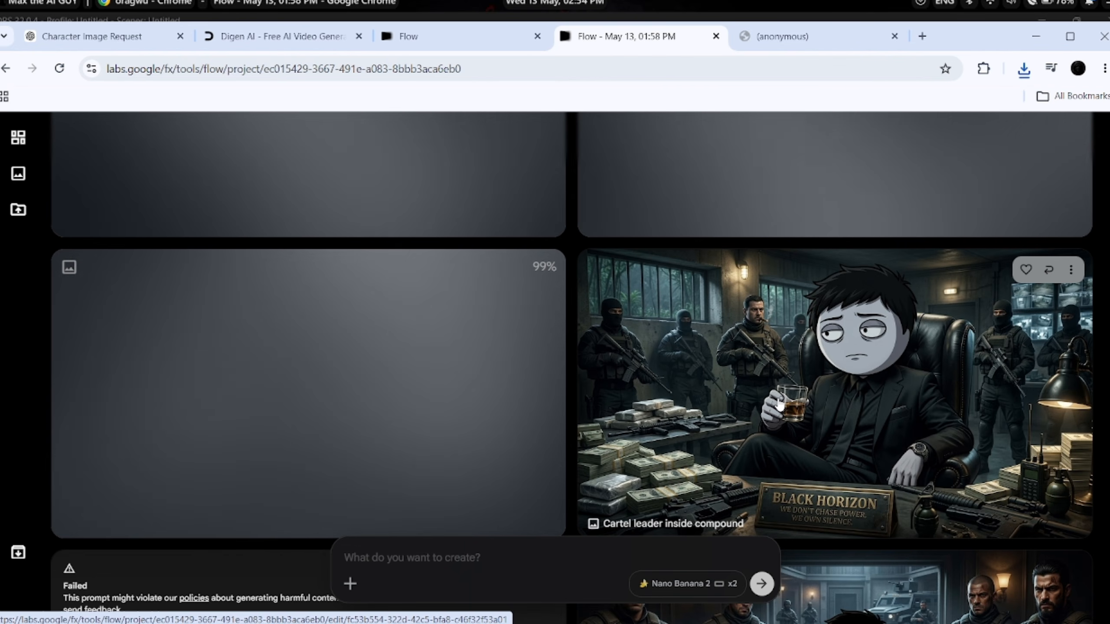
Step: Download the "Cartel leader inside compound" image at 2K upscaled and dismiss the upscaling notification
{"action": "scroll", "coordinate": [780, 404], "scroll_direction": "down", "scroll_amount": 5}
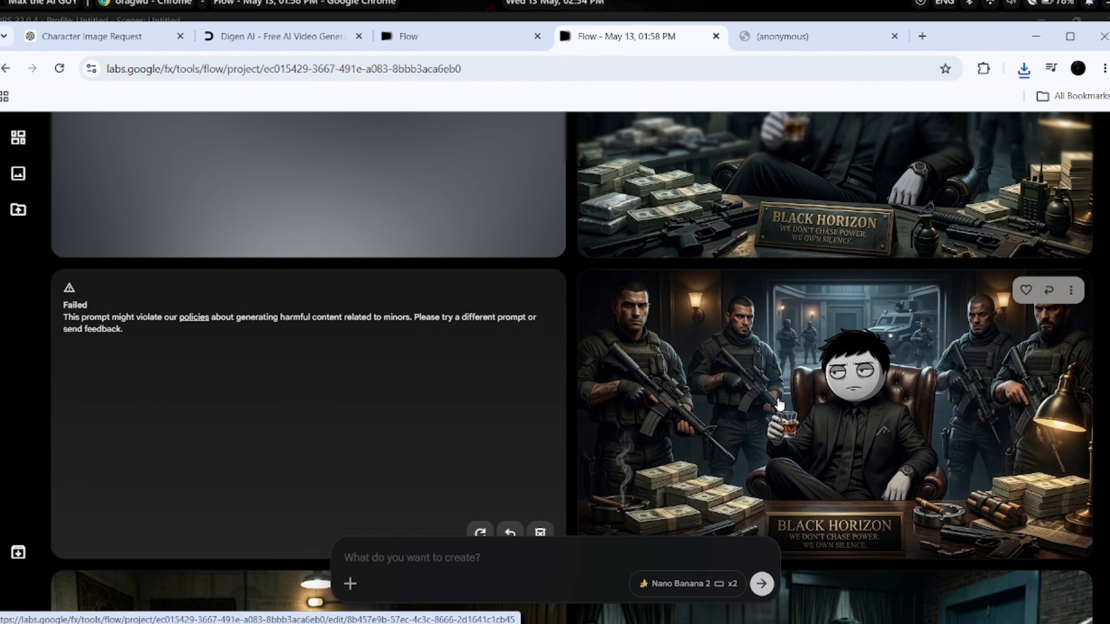
{"action": "scroll", "coordinate": [780, 405], "scroll_direction": "up", "scroll_amount": 5}
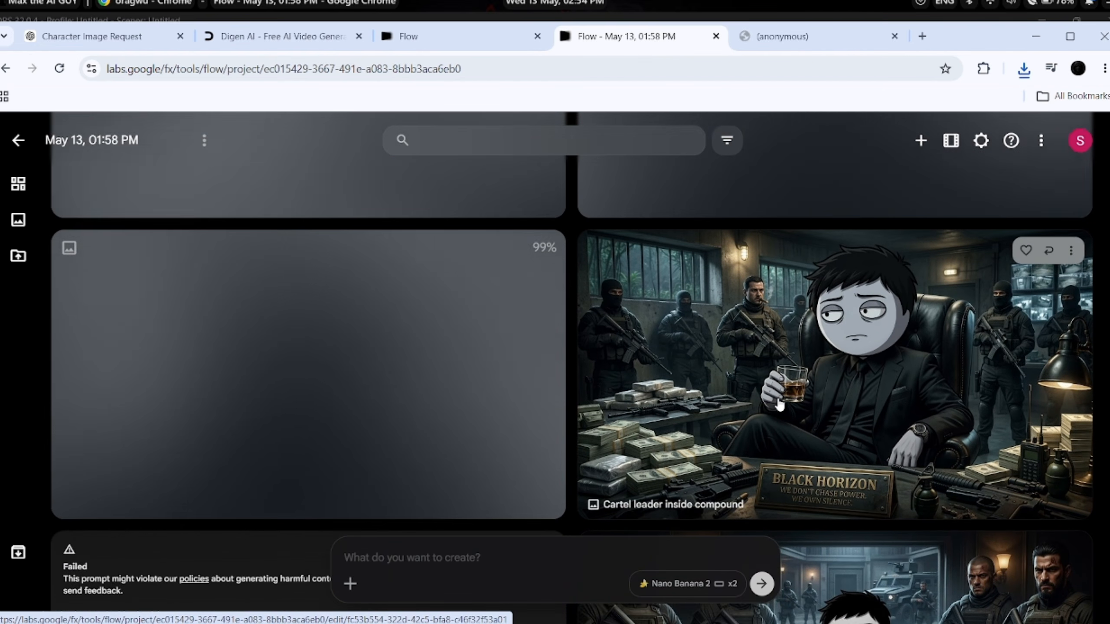
{"action": "scroll", "coordinate": [919, 459], "scroll_direction": "down", "scroll_amount": 4}
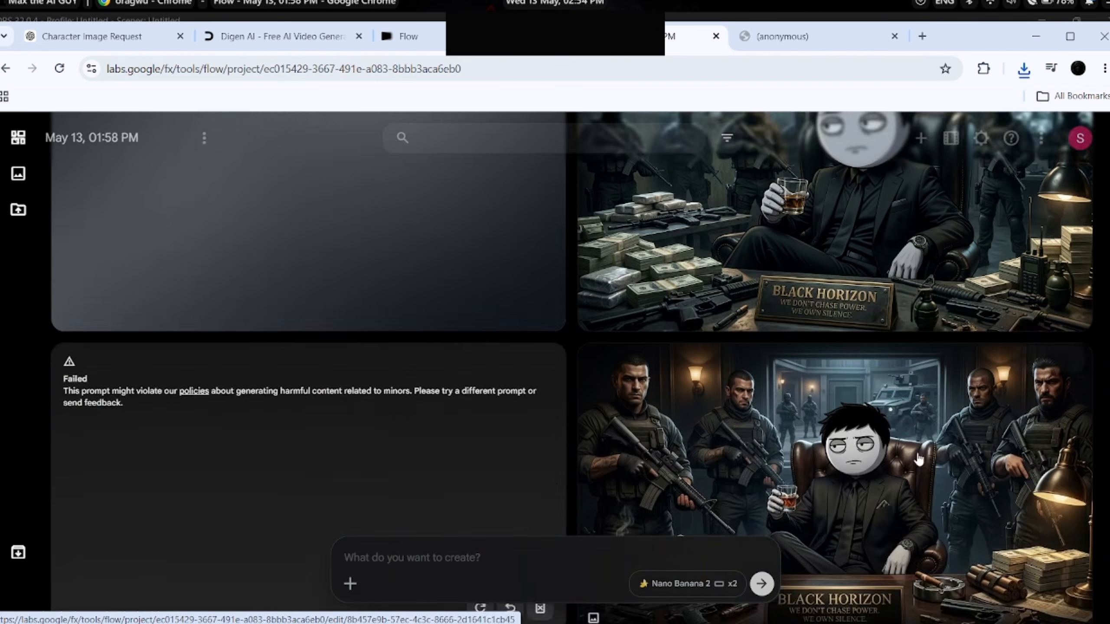
{"action": "scroll", "coordinate": [919, 459], "scroll_direction": "up", "scroll_amount": 4}
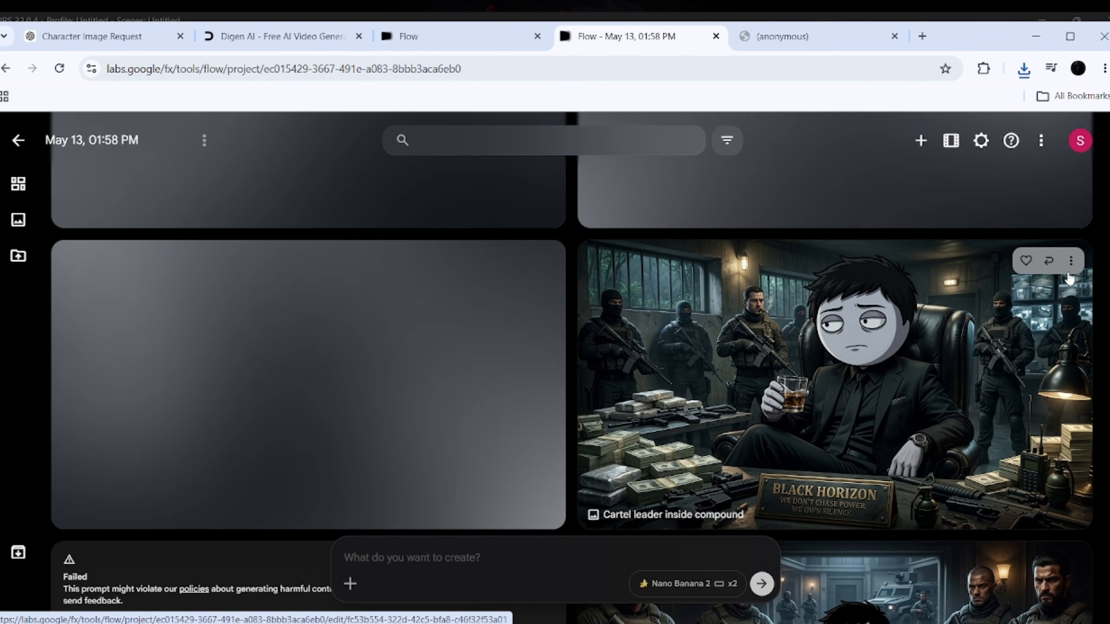
{"action": "left_click", "coordinate": [1071, 264]}
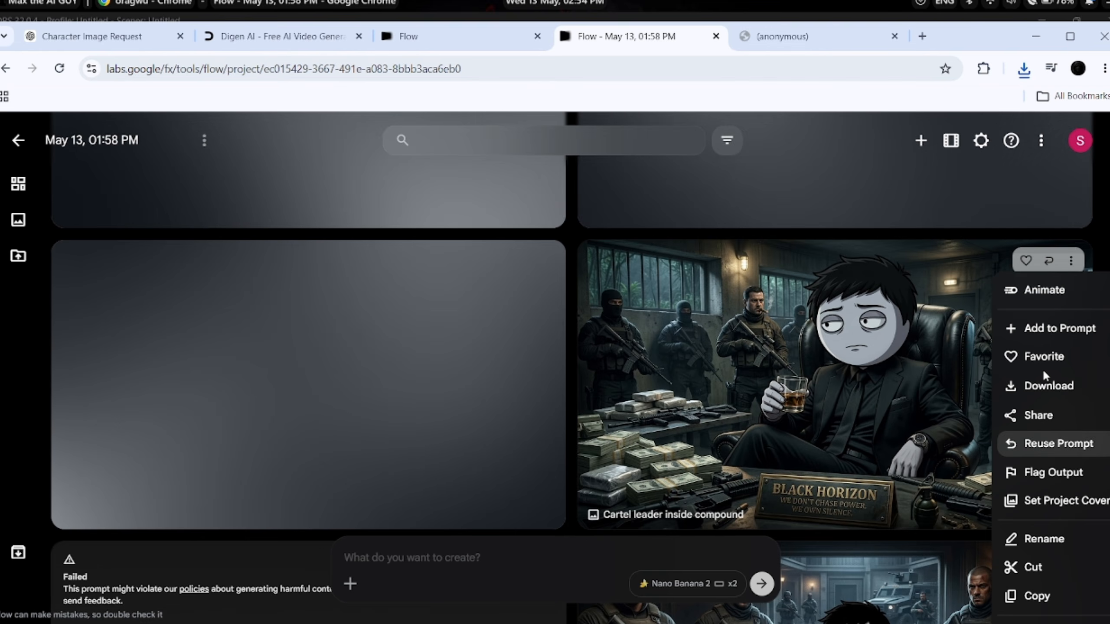
{"action": "mouse_move", "coordinate": [1051, 387]}
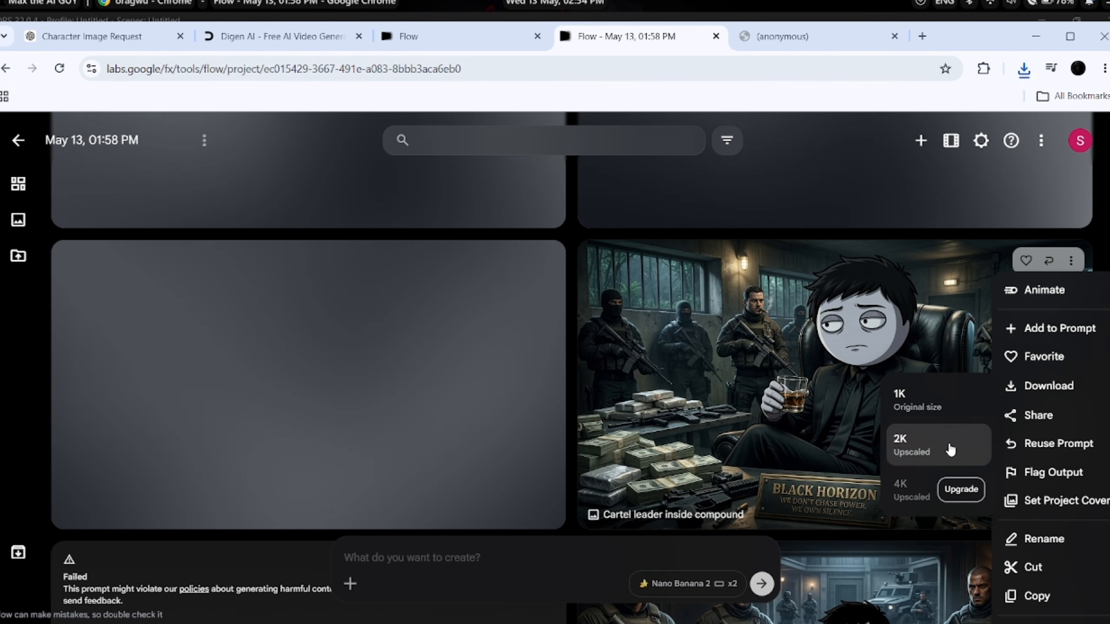
{"action": "left_click", "coordinate": [954, 446]}
{"action": "scroll", "coordinate": [504, 292], "scroll_direction": "up", "scroll_amount": 2}
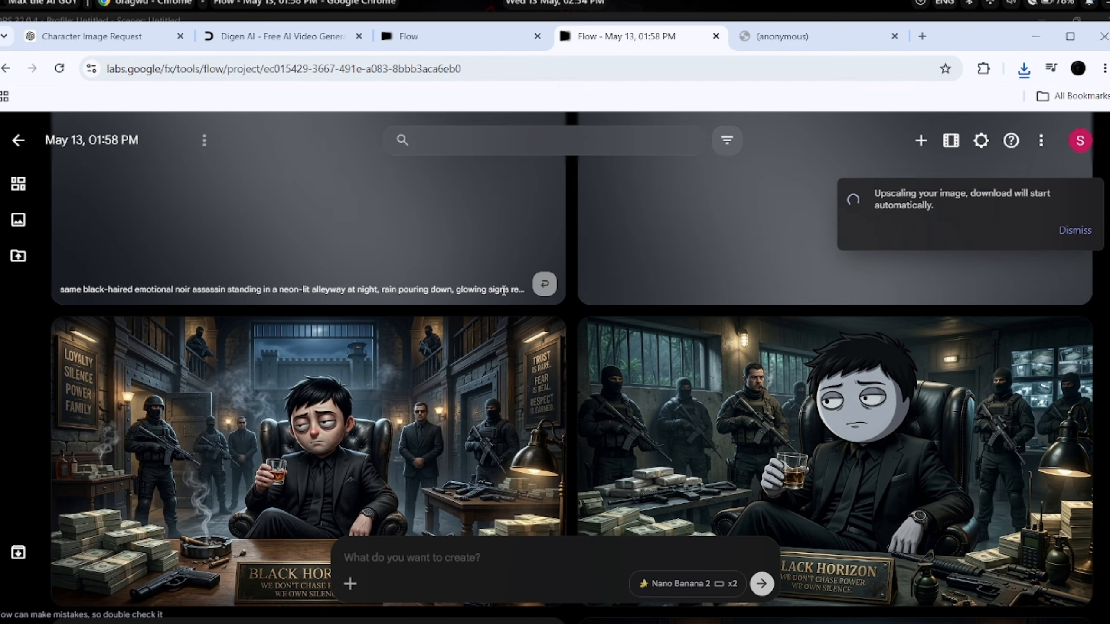
{"action": "scroll", "coordinate": [504, 291], "scroll_direction": "up", "scroll_amount": 2}
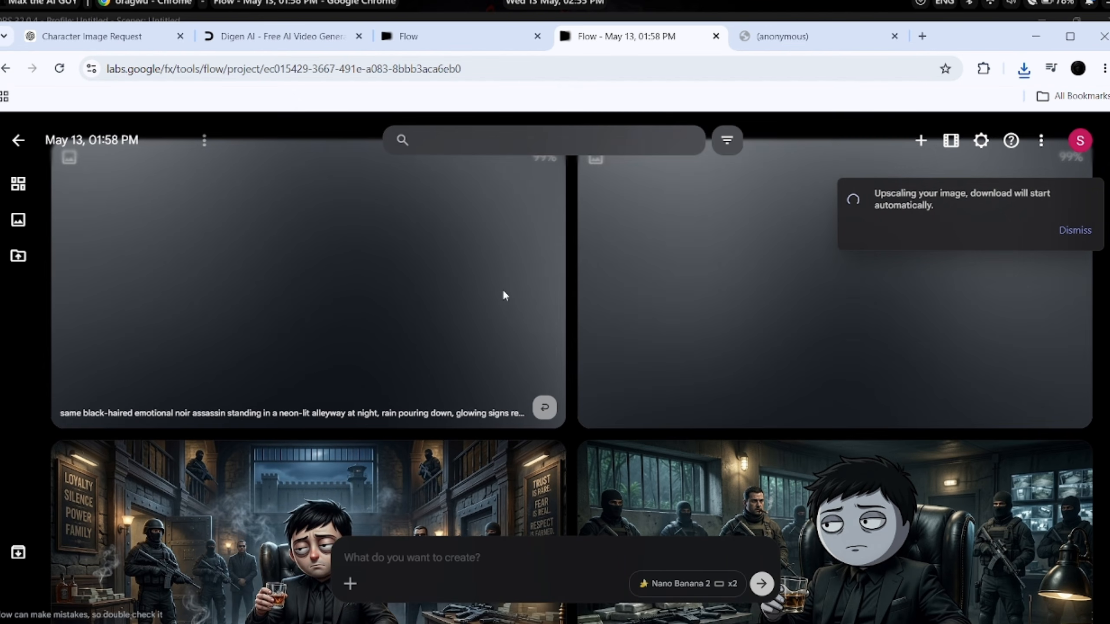
{"action": "scroll", "coordinate": [503, 289], "scroll_direction": "up", "scroll_amount": 1}
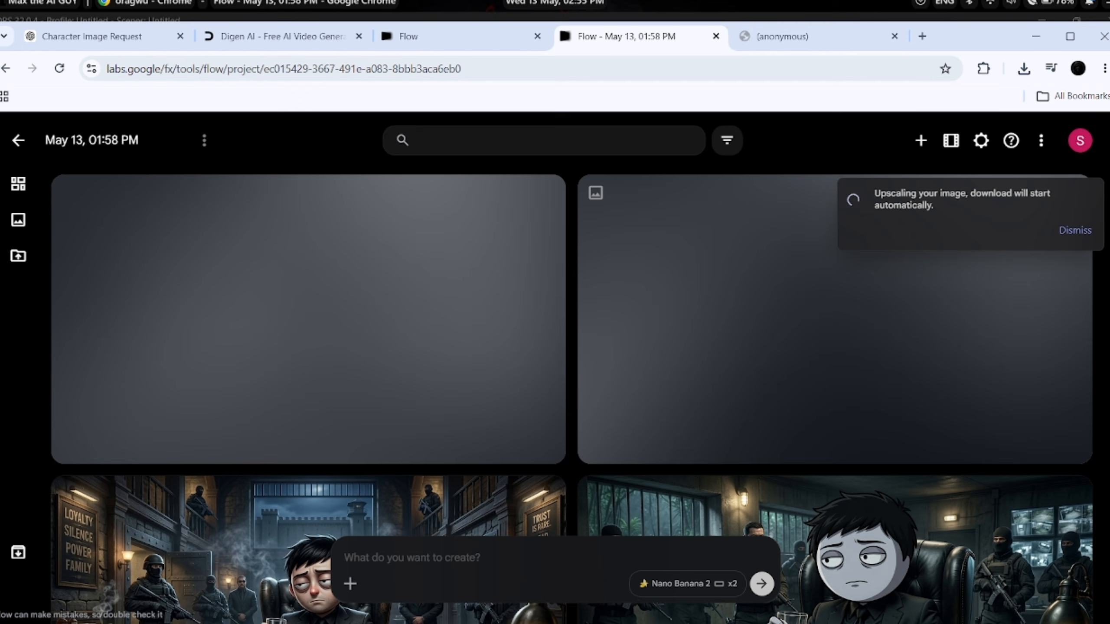
{"action": "left_click", "coordinate": [1061, 230]}
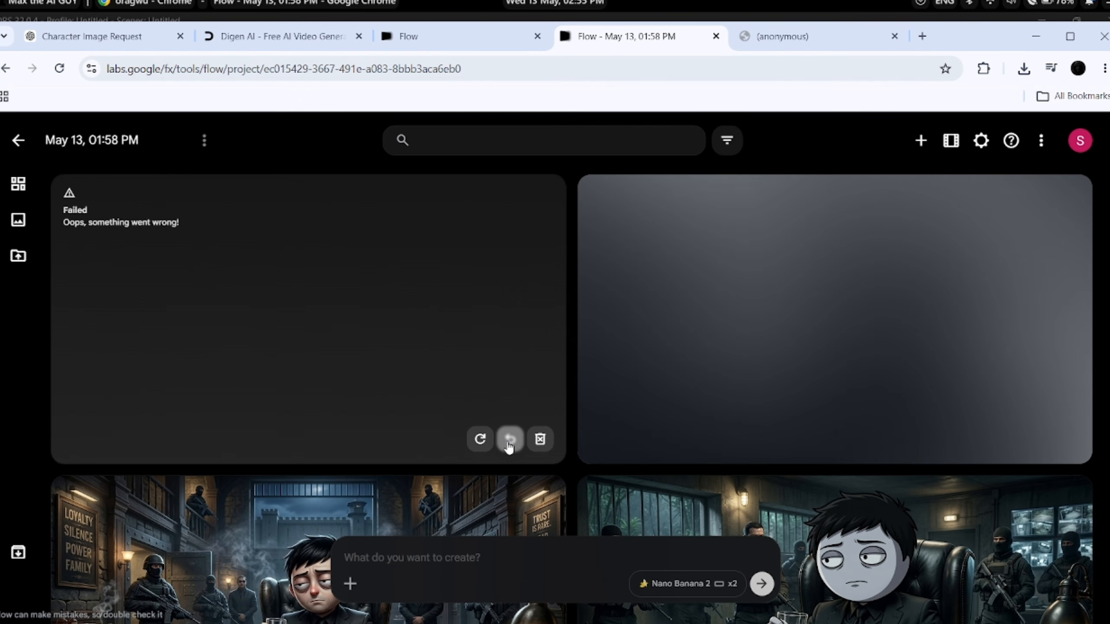
Step: Reuse the failed neon-lit alleyway image's prompt with its attached reference image and generate the scene again
{"action": "left_click", "coordinate": [509, 439]}
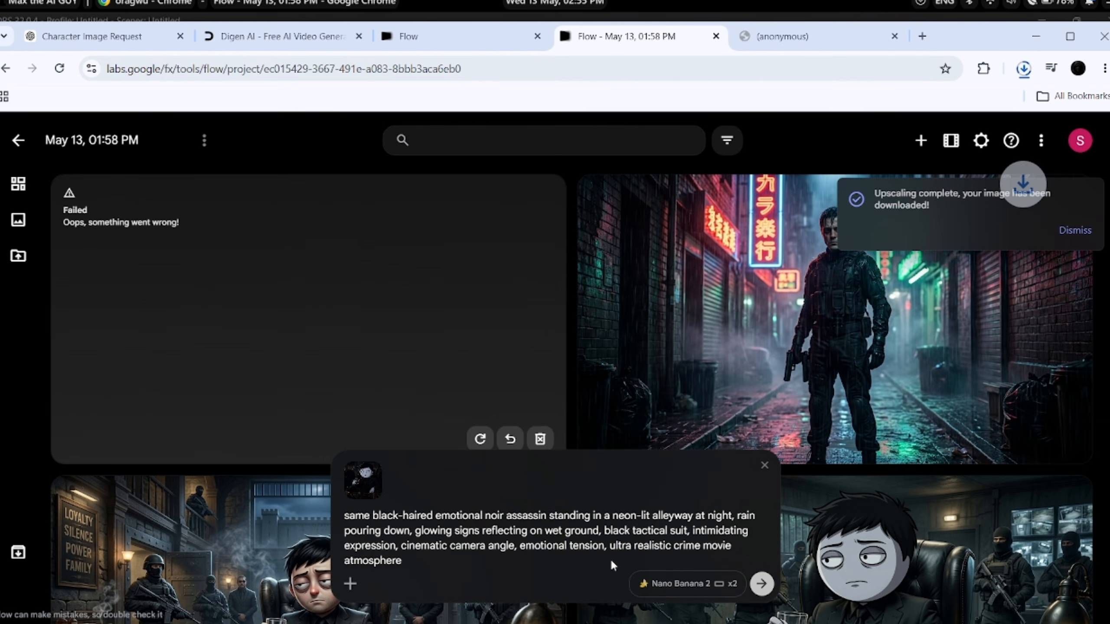
{"action": "mouse_move", "coordinate": [381, 480]}
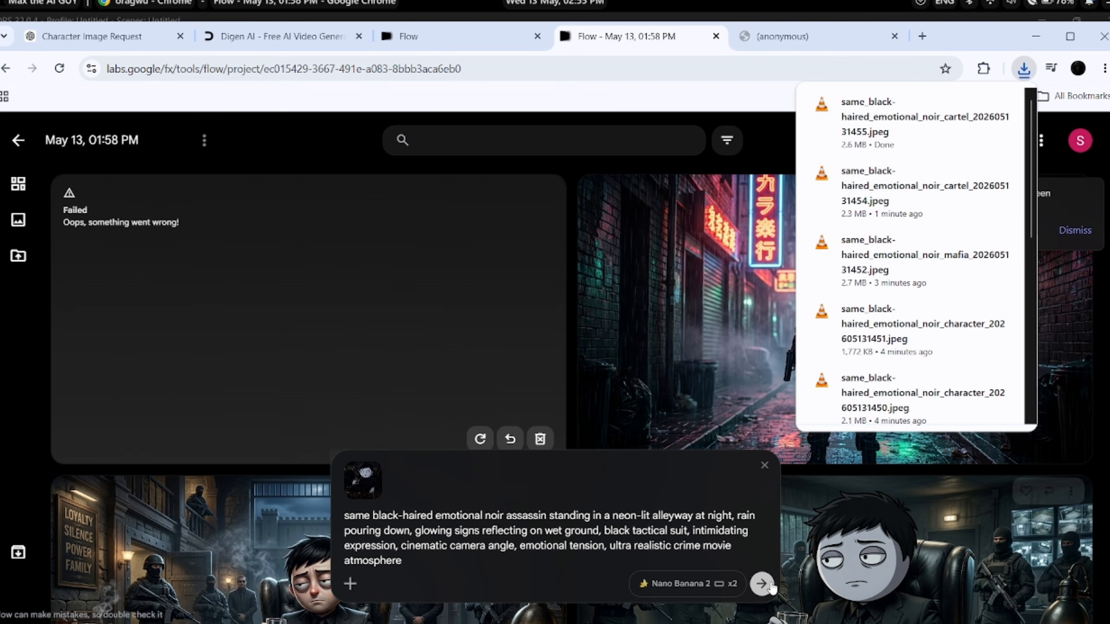
{"action": "left_click", "coordinate": [762, 583]}
Step: In the Elite_FBI_Gang_Movie_Framework PDF, copy section 6, Professional Voice Narration Style, including the Voice Inspiration list
{"action": "left_click", "coordinate": [811, 37]}
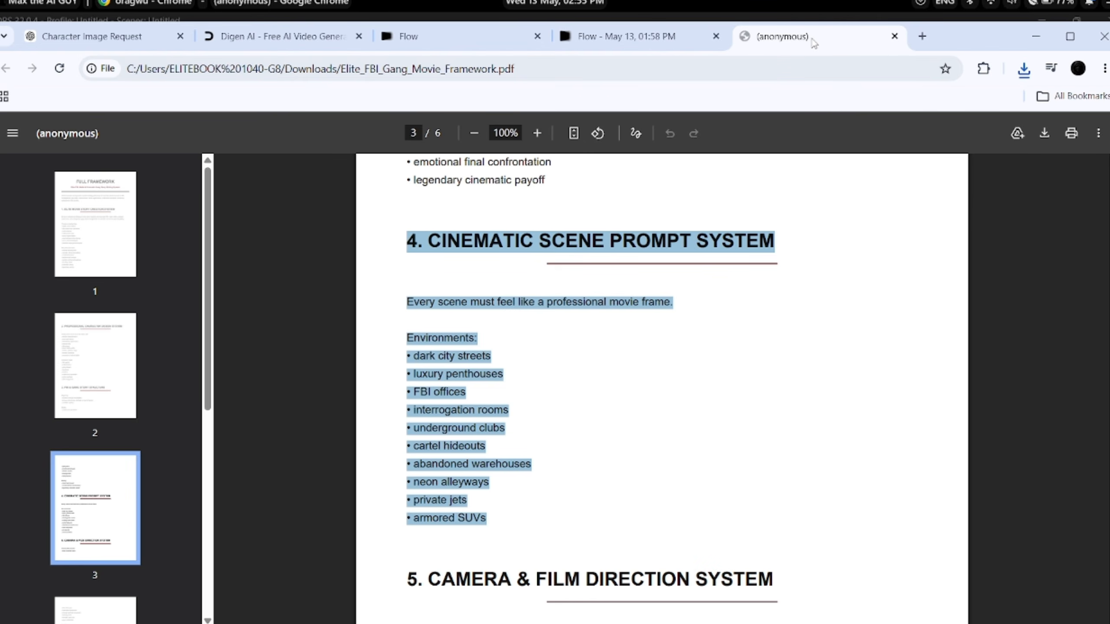
{"action": "scroll", "coordinate": [585, 489], "scroll_direction": "down", "scroll_amount": 20}
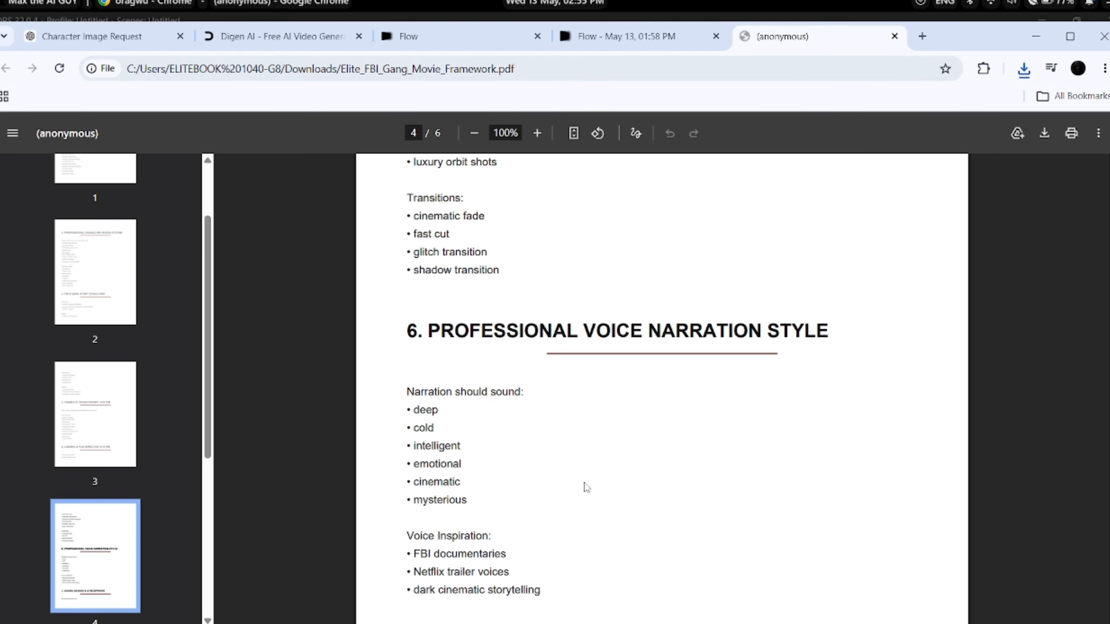
{"action": "scroll", "coordinate": [664, 464], "scroll_direction": "down", "scroll_amount": 3}
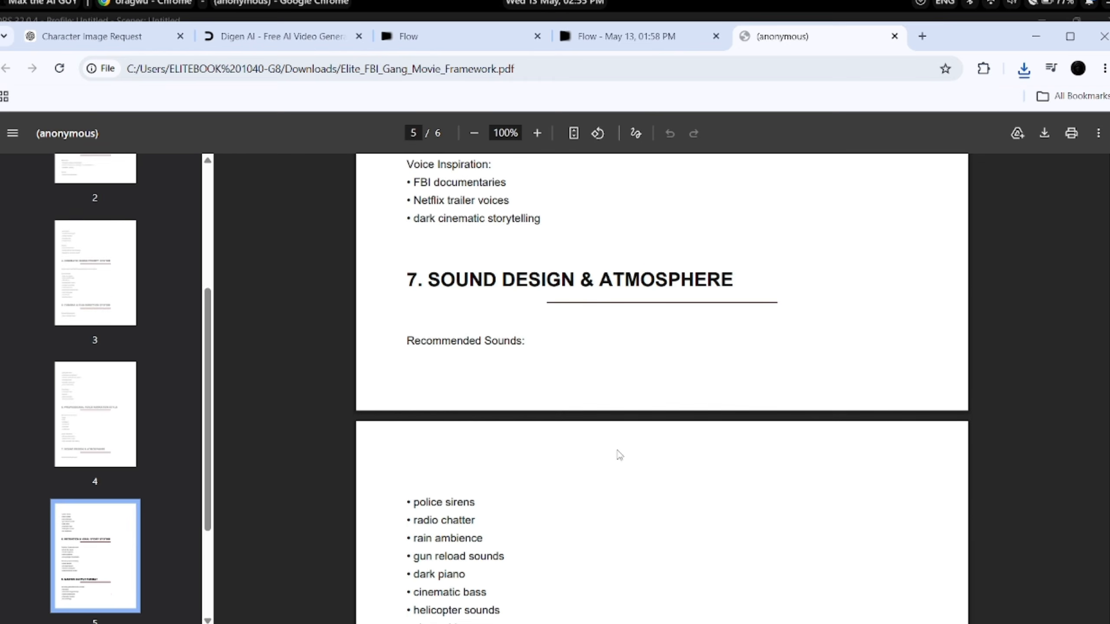
{"action": "scroll", "coordinate": [620, 455], "scroll_direction": "down", "scroll_amount": 3}
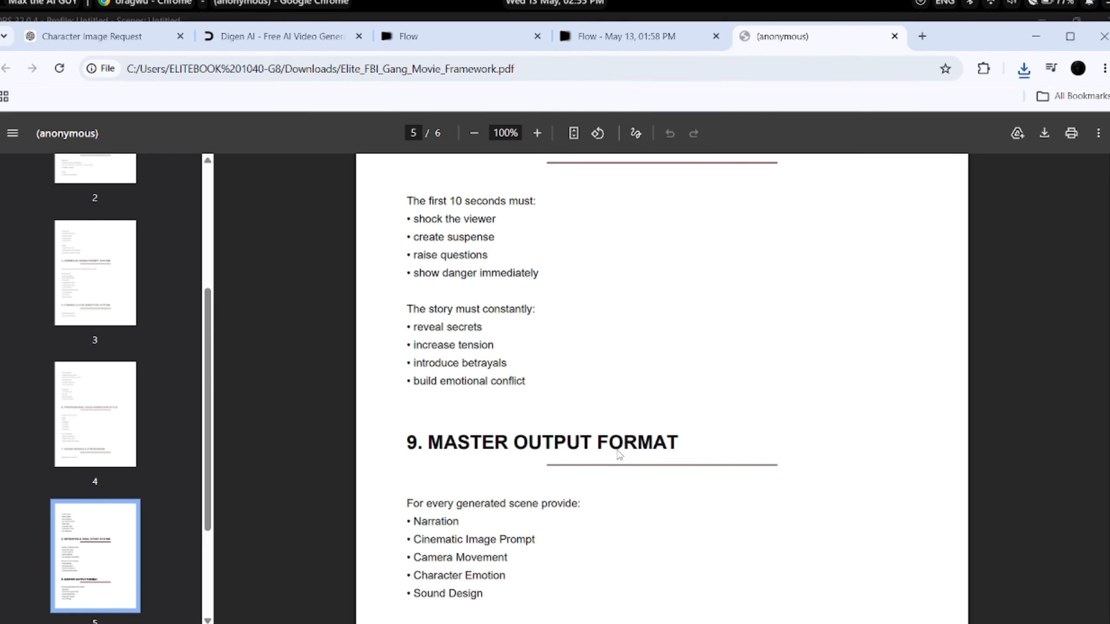
{"action": "scroll", "coordinate": [620, 455], "scroll_direction": "down", "scroll_amount": 3}
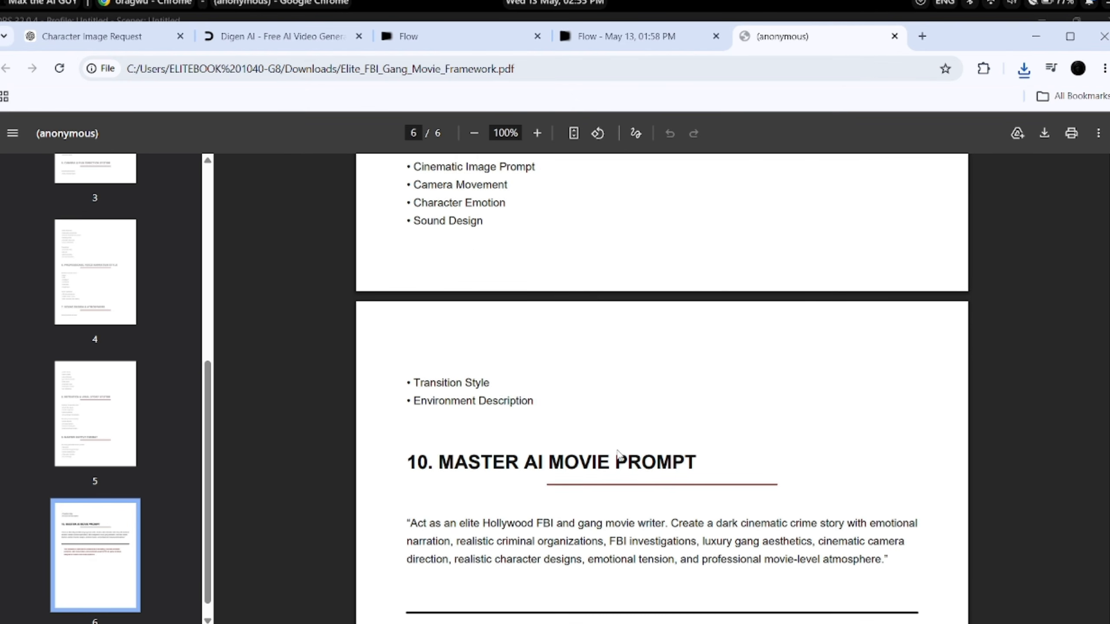
{"action": "scroll", "coordinate": [620, 455], "scroll_direction": "up", "scroll_amount": 7}
{"action": "scroll", "coordinate": [620, 455], "scroll_direction": "up", "scroll_amount": 15}
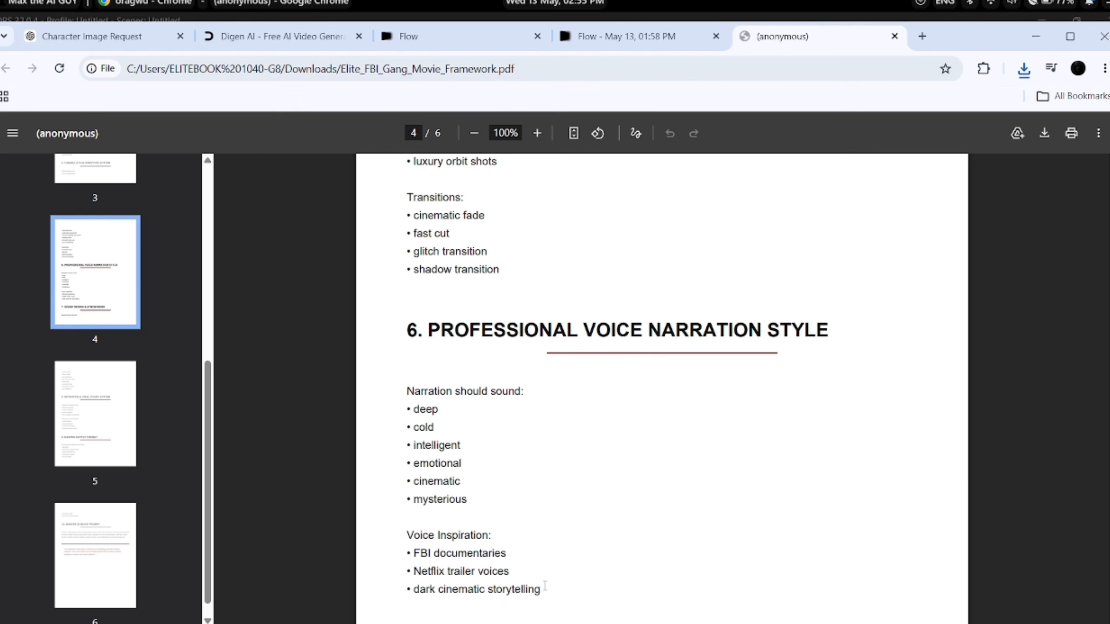
{"action": "left_click_drag", "start_coordinate": [545, 585], "coordinate": [394, 317]}
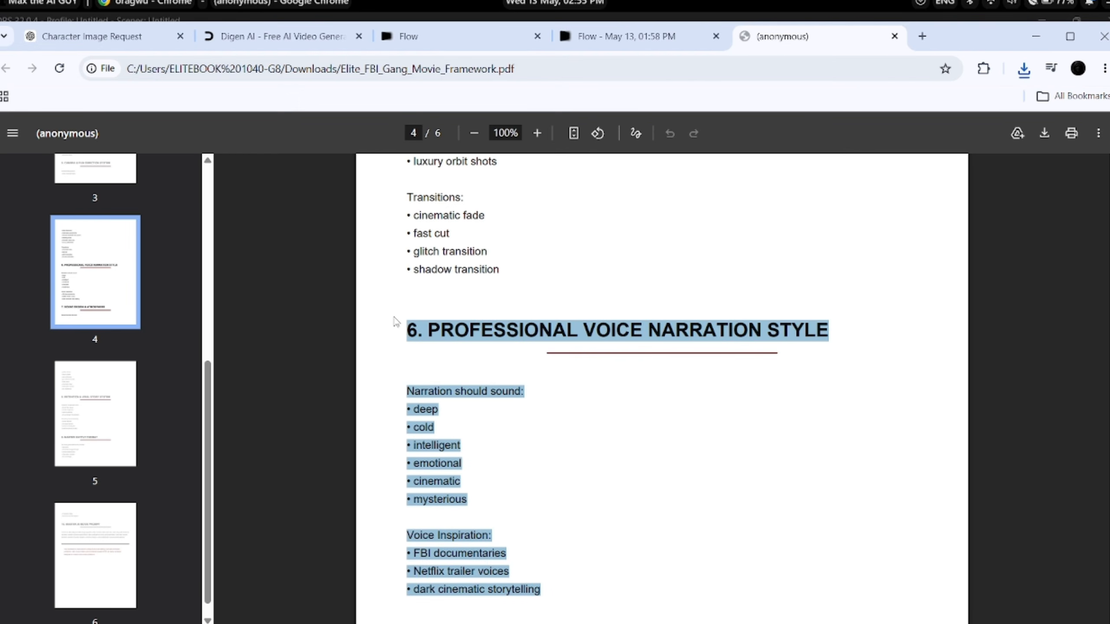
Step: In the ChatGPT chat, remove the attached image and send the copied Professional Voice Narration Style section
{"action": "left_click", "coordinate": [68, 28]}
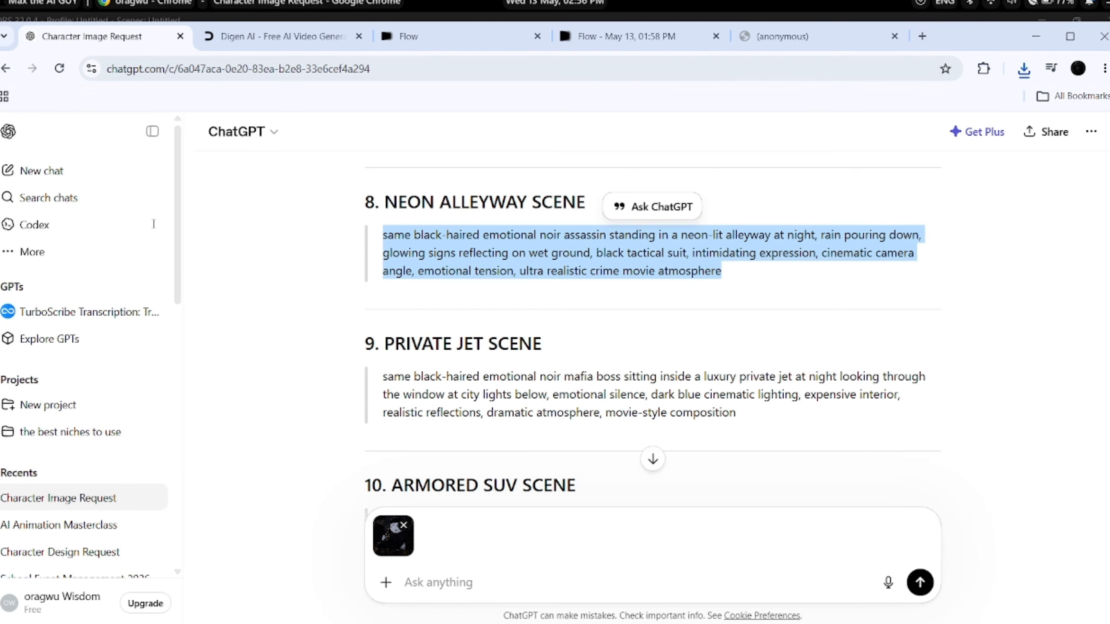
{"action": "left_click", "coordinate": [404, 526]}
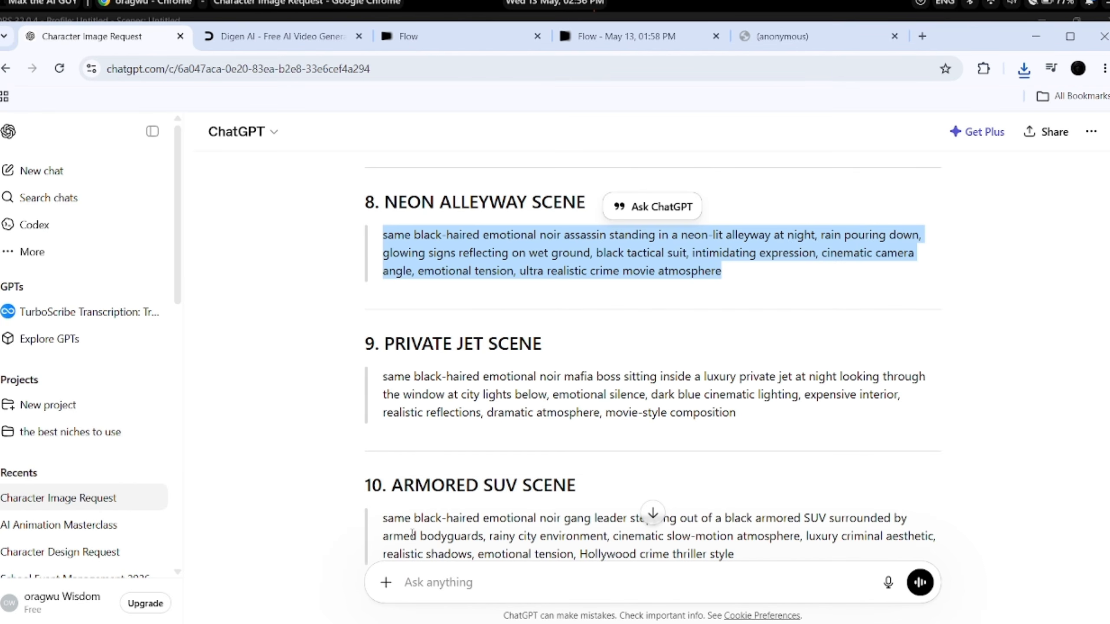
{"action": "left_click", "coordinate": [407, 583]}
{"action": "key", "text": "ctrl+v"}
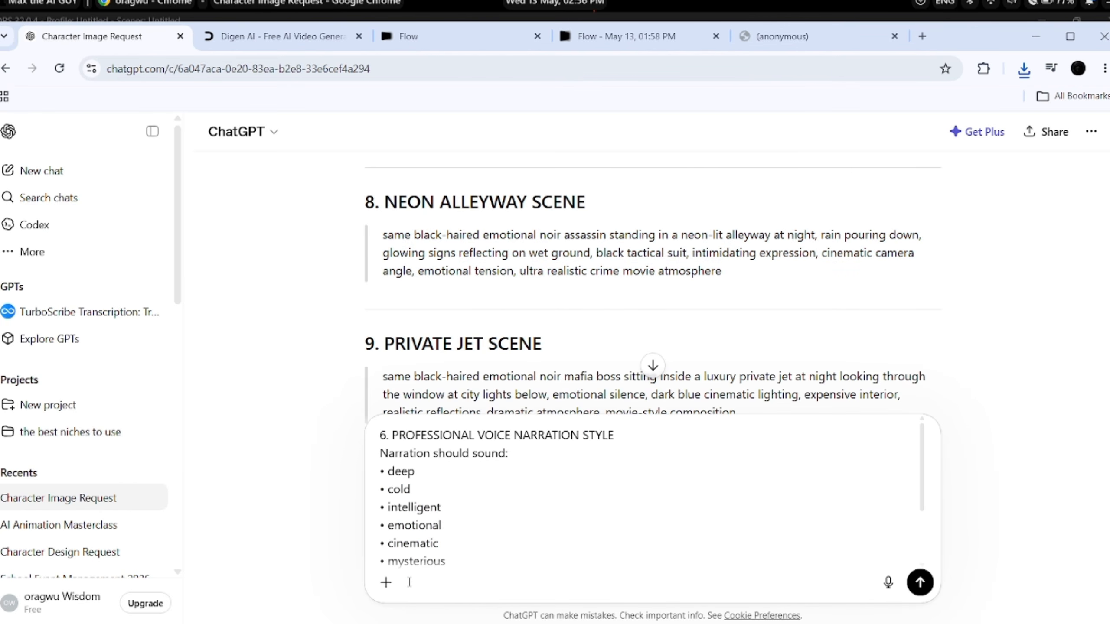
{"action": "key", "text": "Return"}
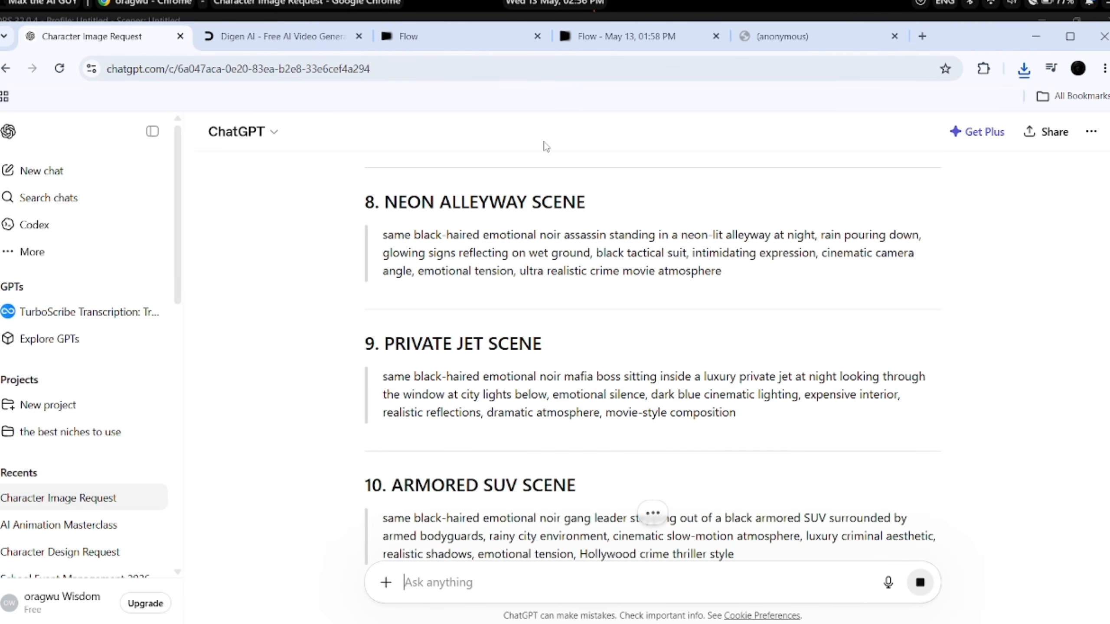
Step: Close the Digen AI page, open Google AI Studio in a new tab, and choose the Gemini 3.1 Flash TTS Preview speech model
{"action": "left_click", "coordinate": [359, 36]}
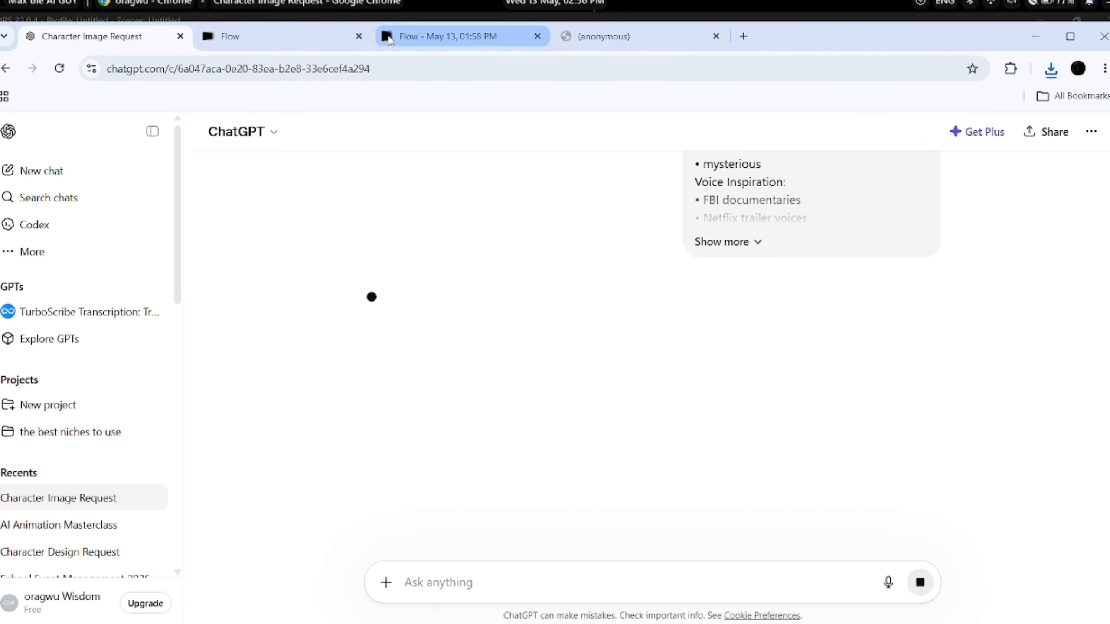
{"action": "left_click", "coordinate": [743, 36]}
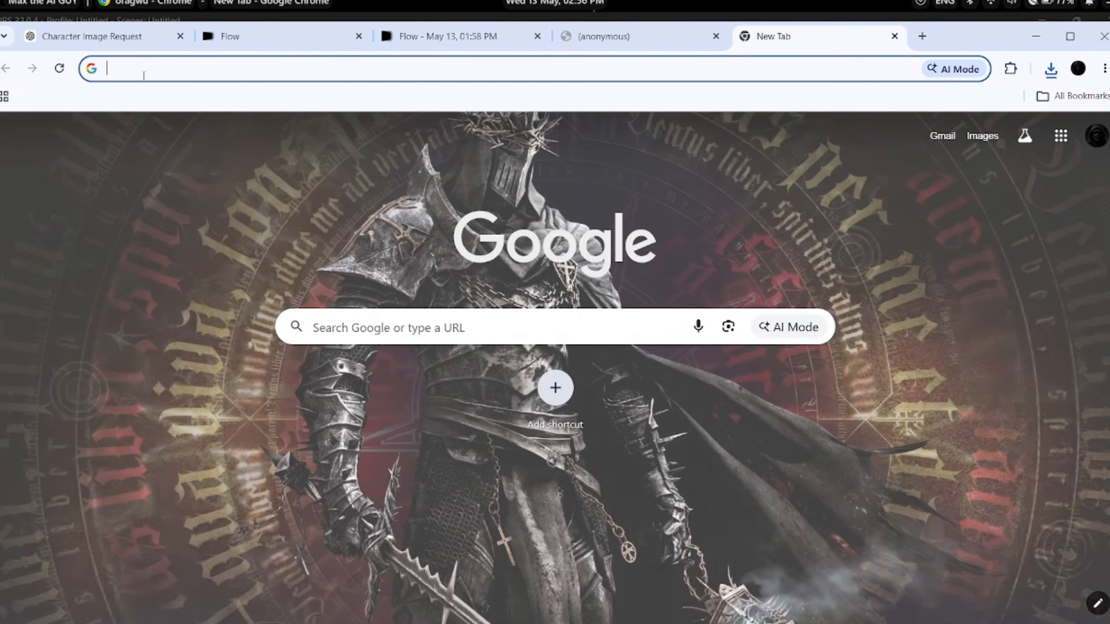
{"action": "type", "text": "google AI Studio"}
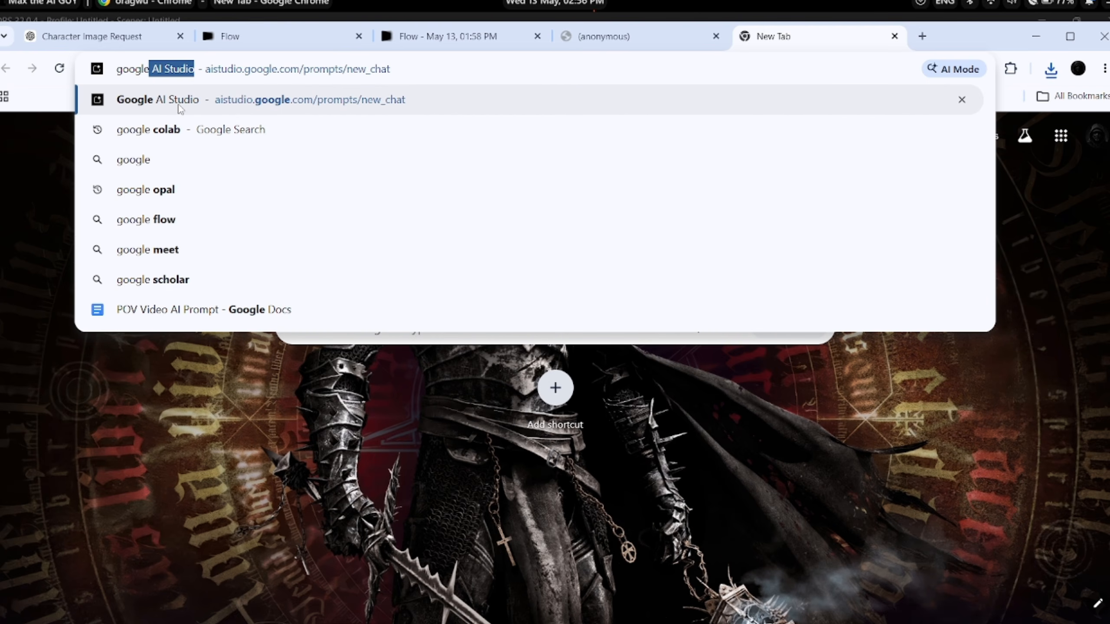
{"action": "left_click", "coordinate": [188, 101]}
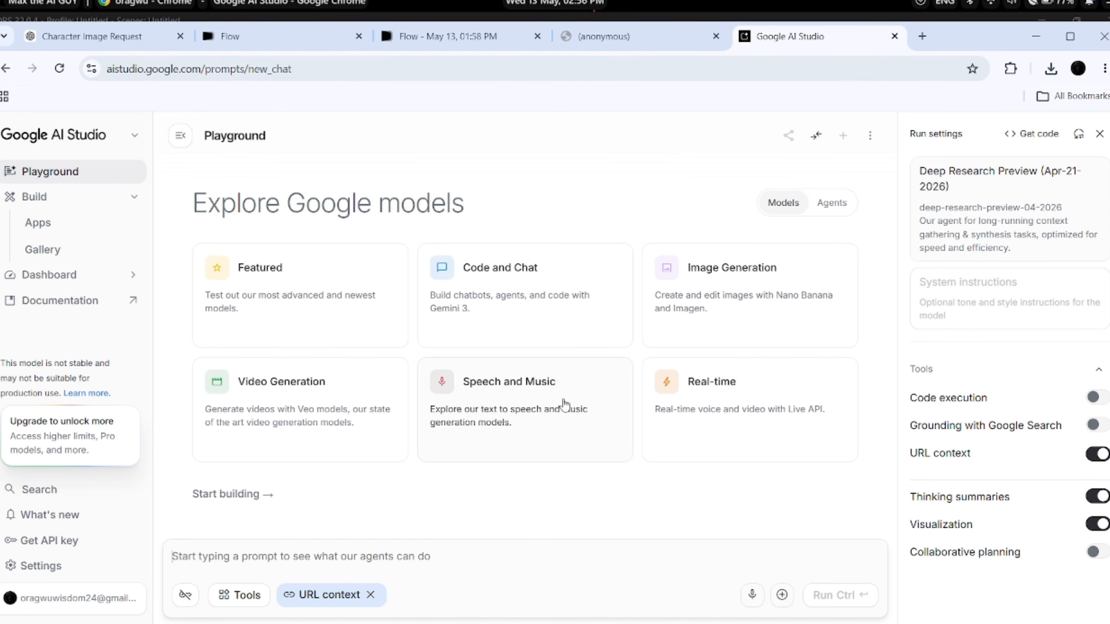
{"action": "left_click", "coordinate": [546, 406]}
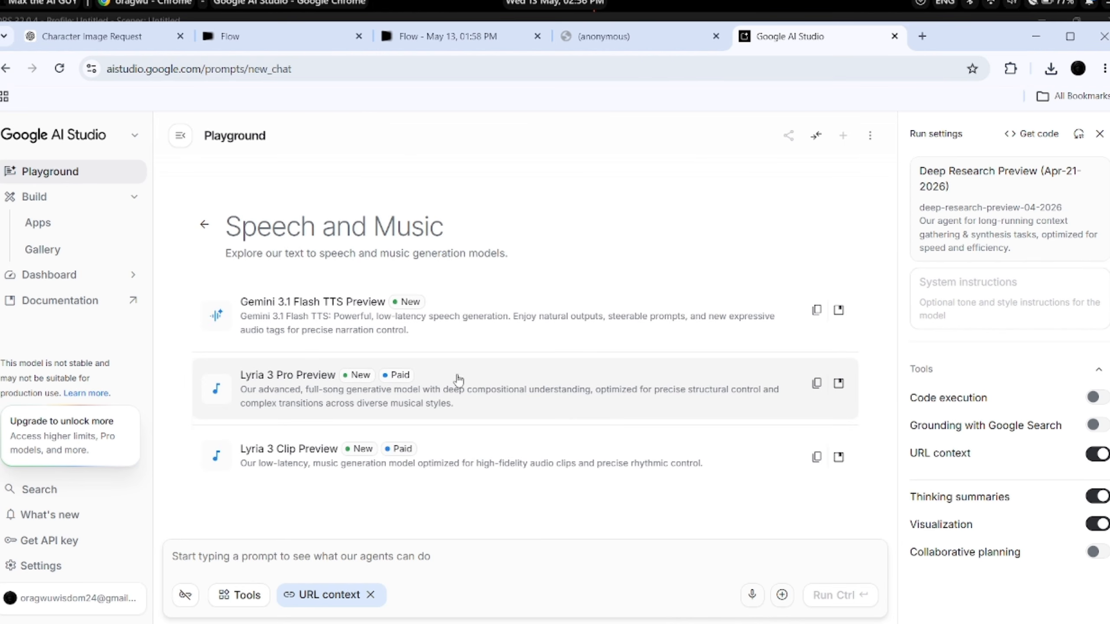
{"action": "left_click", "coordinate": [495, 336]}
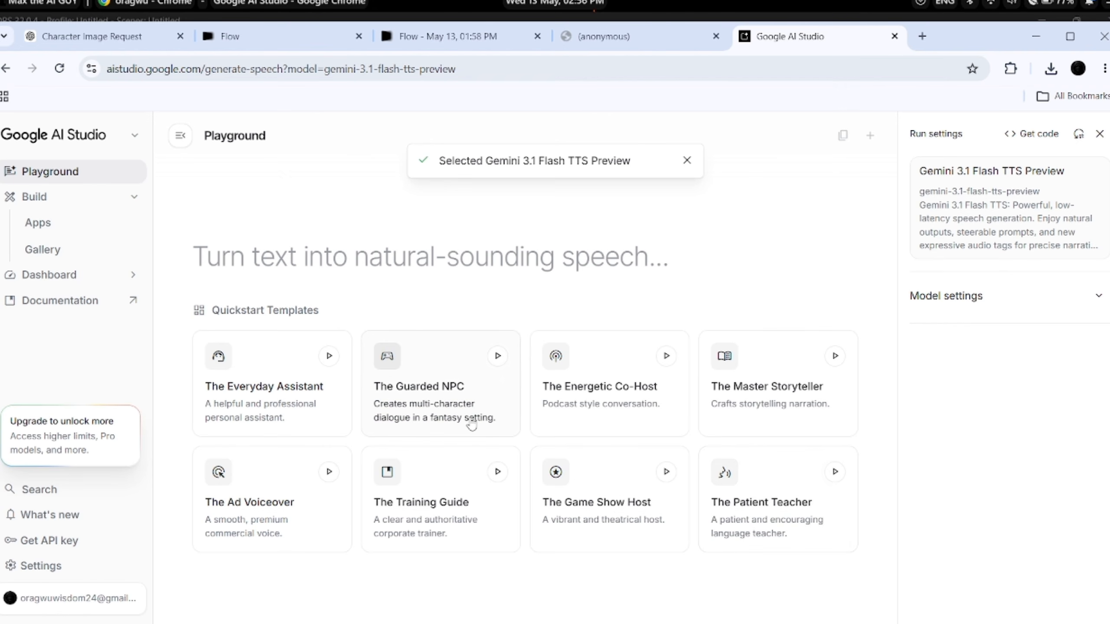
Step: Listen to the Patient Teacher, Master Storyteller, Game Show Host, Energetic Co-Host and Ad Voiceover template samples
{"action": "left_click", "coordinate": [835, 472]}
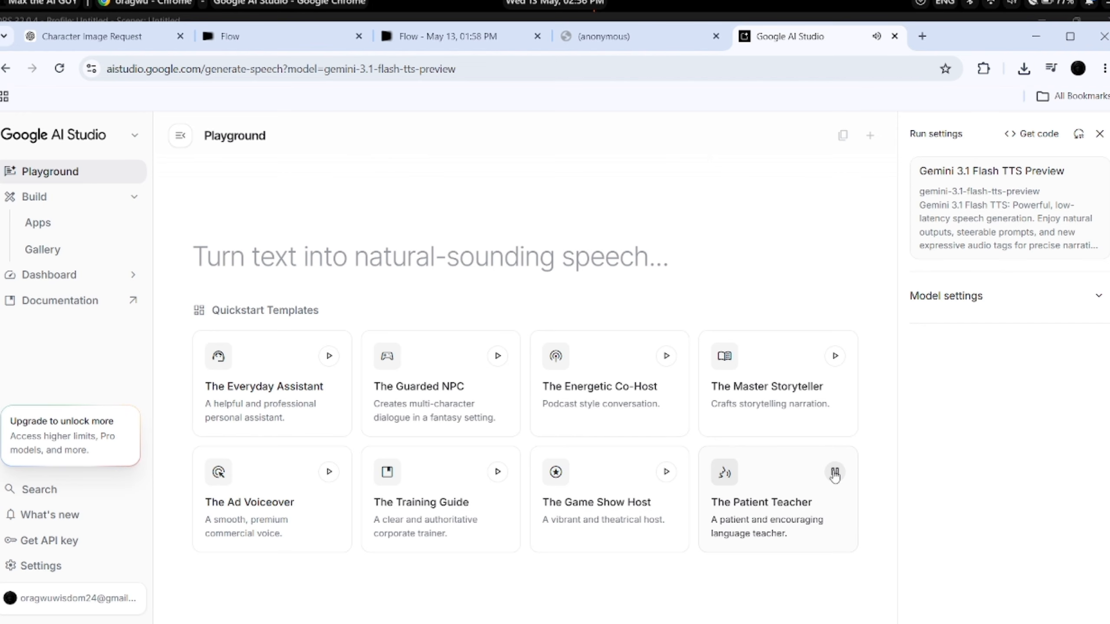
{"action": "left_click", "coordinate": [835, 362]}
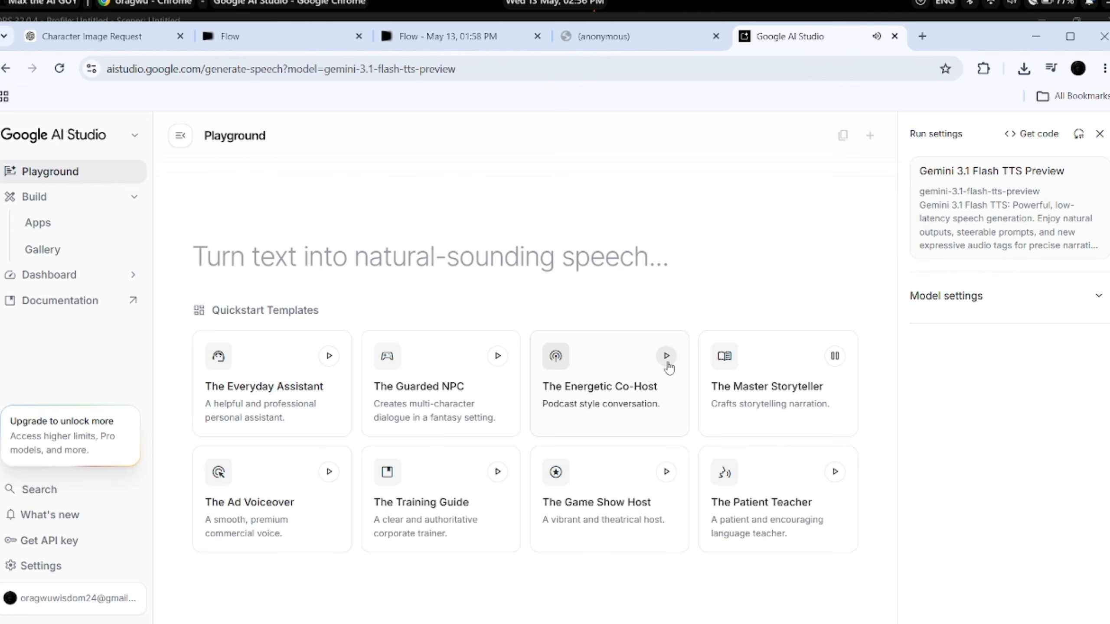
{"action": "left_click", "coordinate": [667, 472]}
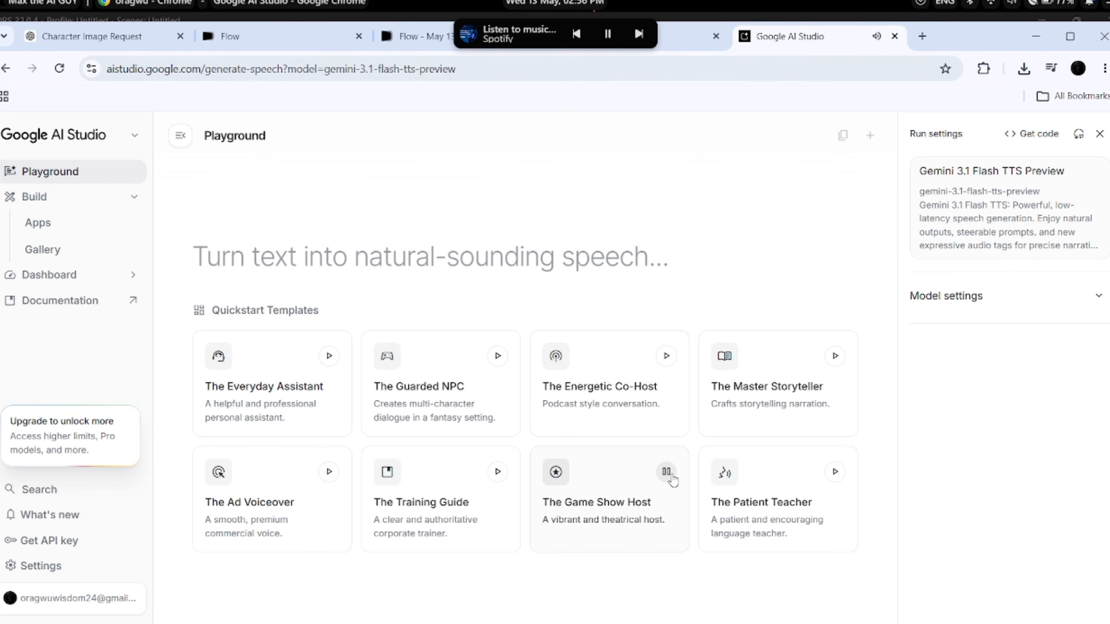
{"action": "left_click", "coordinate": [666, 359]}
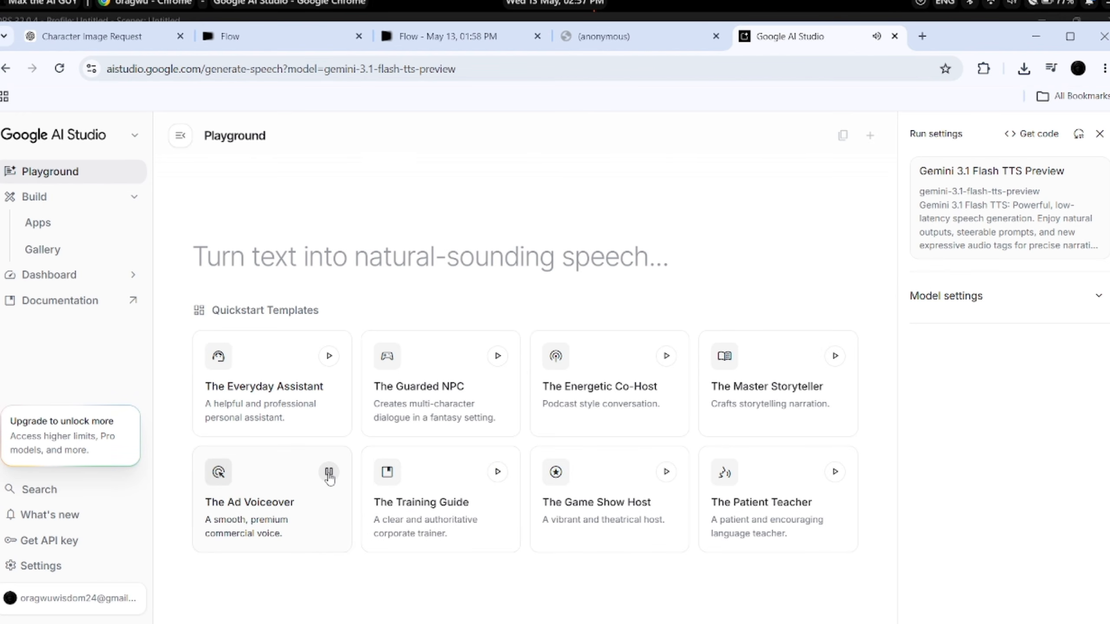
Step: Open the Ad Voiceover template and review its model settings and the Orus speaker's profile and available voices
{"action": "left_click", "coordinate": [268, 484]}
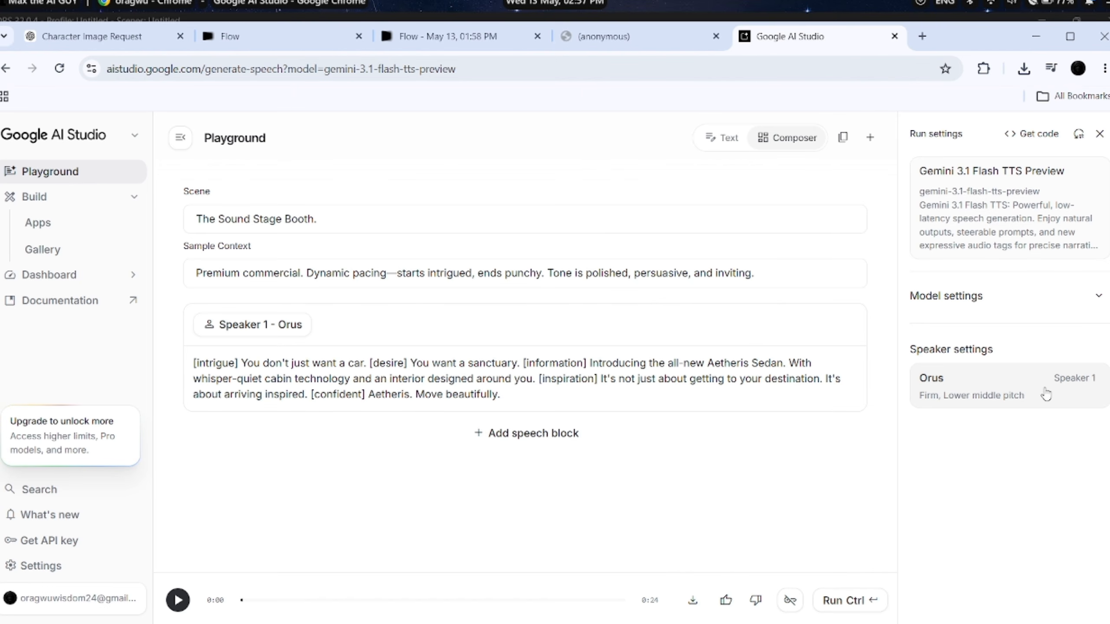
{"action": "left_click", "coordinate": [1089, 301]}
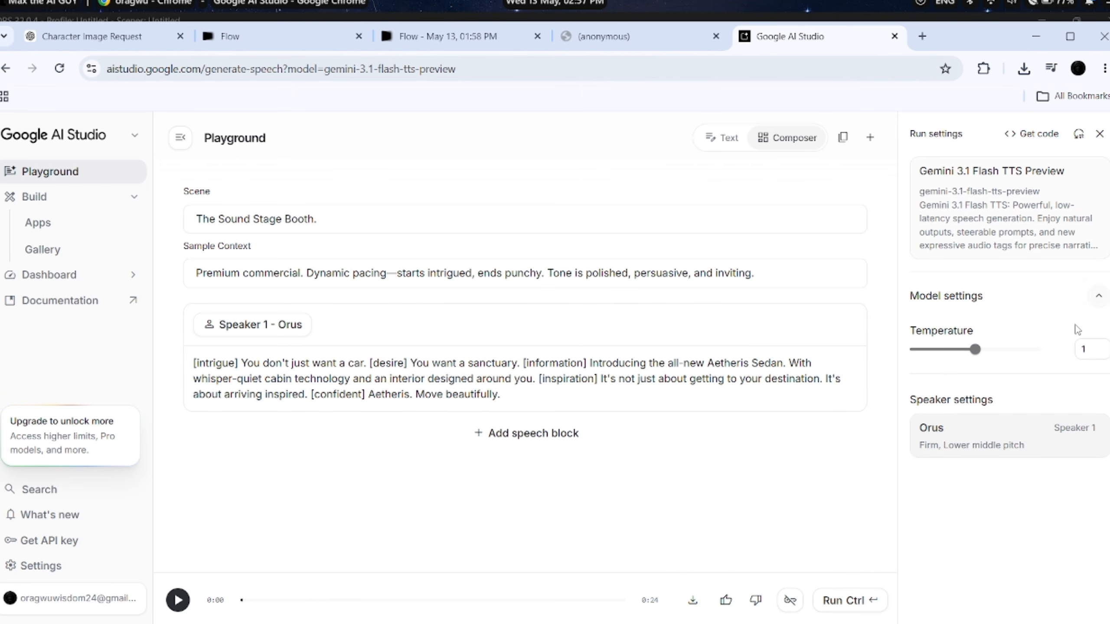
{"action": "left_click", "coordinate": [987, 449]}
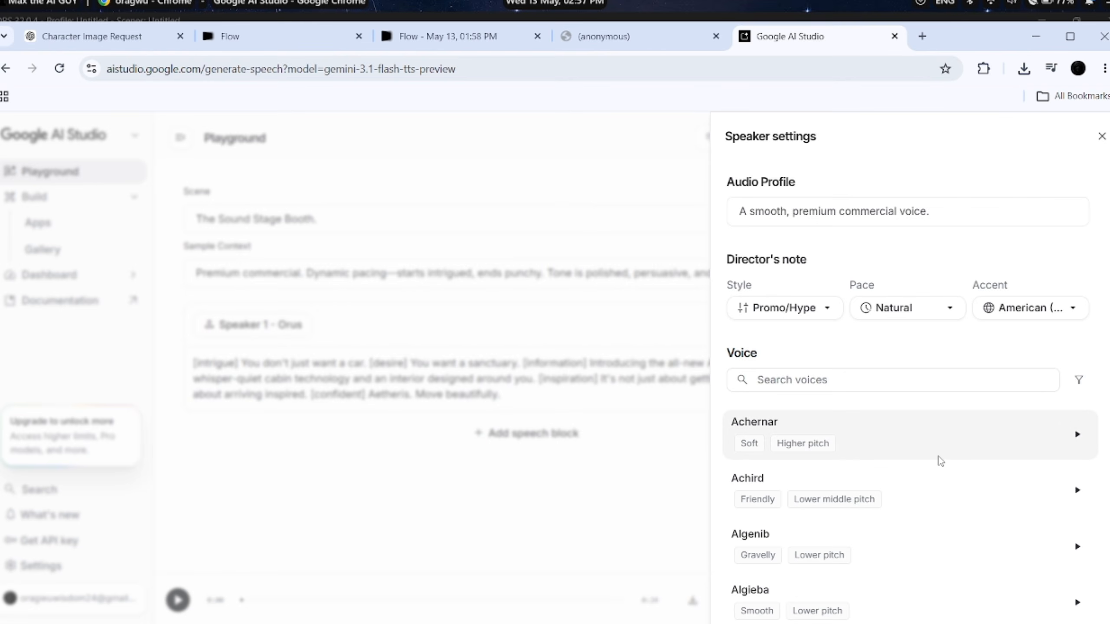
{"action": "scroll", "coordinate": [939, 461], "scroll_direction": "down", "scroll_amount": 4}
{"action": "scroll", "coordinate": [939, 462], "scroll_direction": "down", "scroll_amount": 3}
{"action": "scroll", "coordinate": [939, 463], "scroll_direction": "up", "scroll_amount": 10}
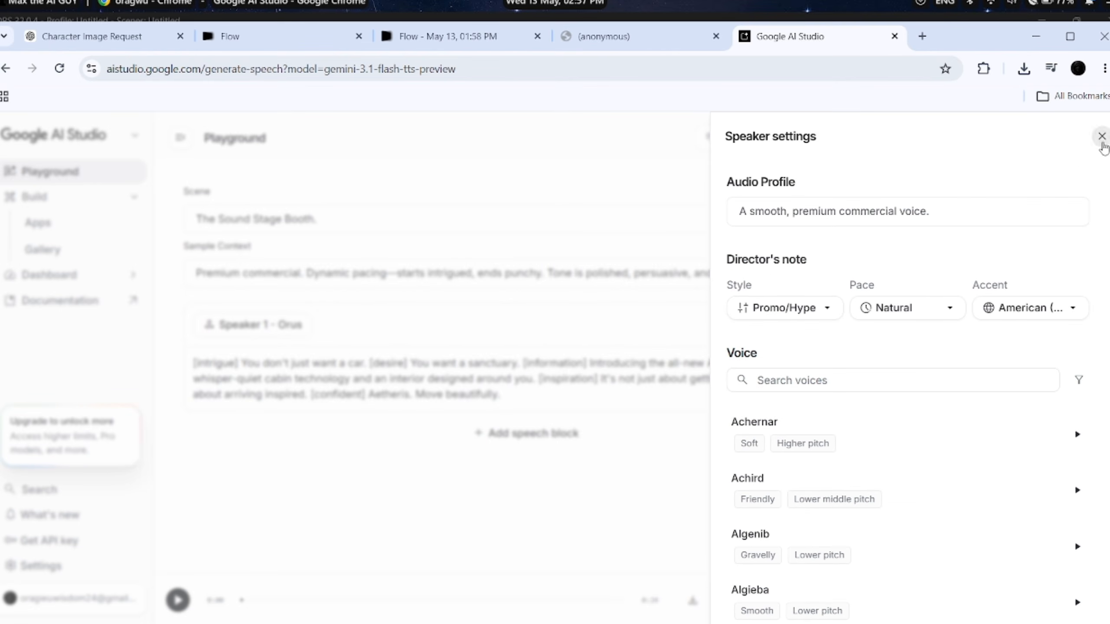
{"action": "left_click", "coordinate": [1102, 137]}
Step: Copy the narration script from the ChatGPT chat and generate speech from it in Google AI Studio's Text mode
{"action": "left_click", "coordinate": [104, 39]}
{"action": "scroll", "coordinate": [657, 368], "scroll_direction": "down", "scroll_amount": 1}
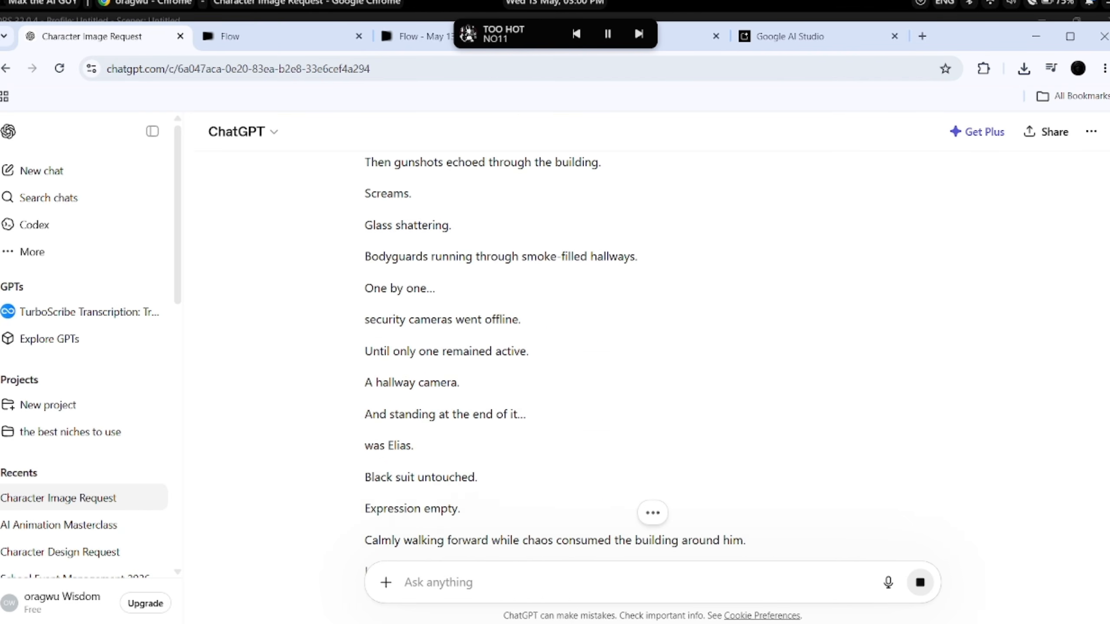
{"action": "left_click", "coordinate": [791, 38]}
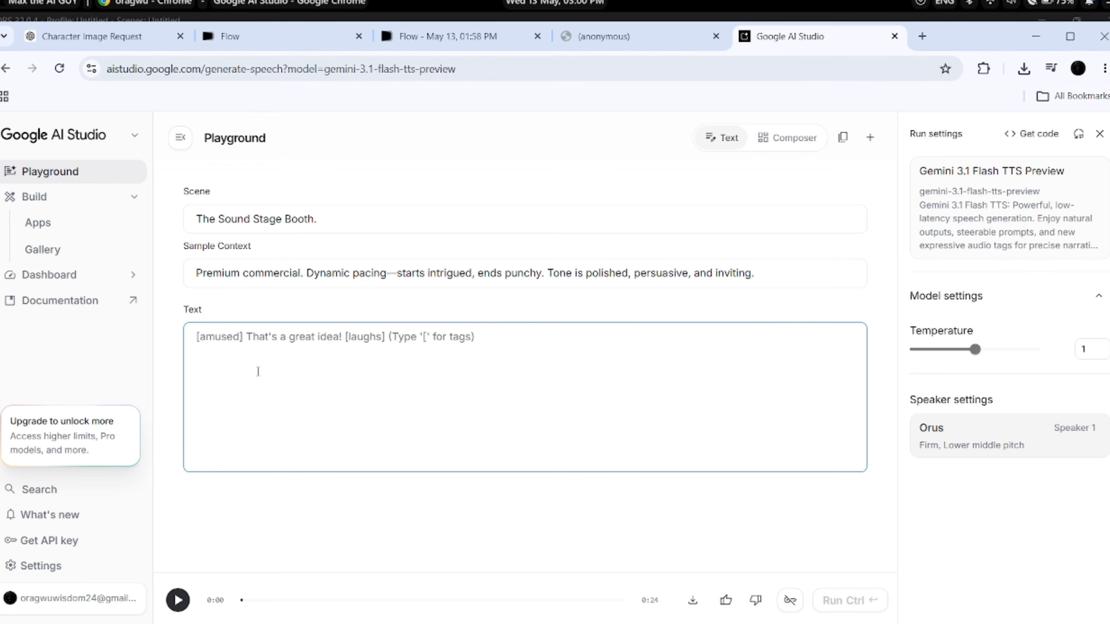
{"action": "key", "text": "ctrl+v"}
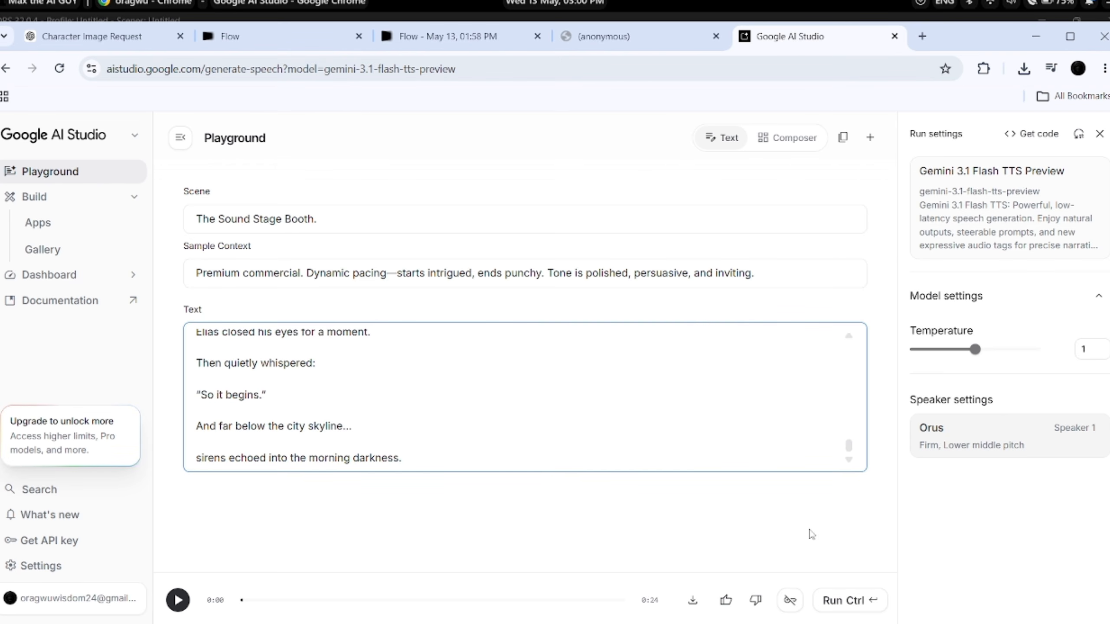
{"action": "left_click", "coordinate": [859, 602]}
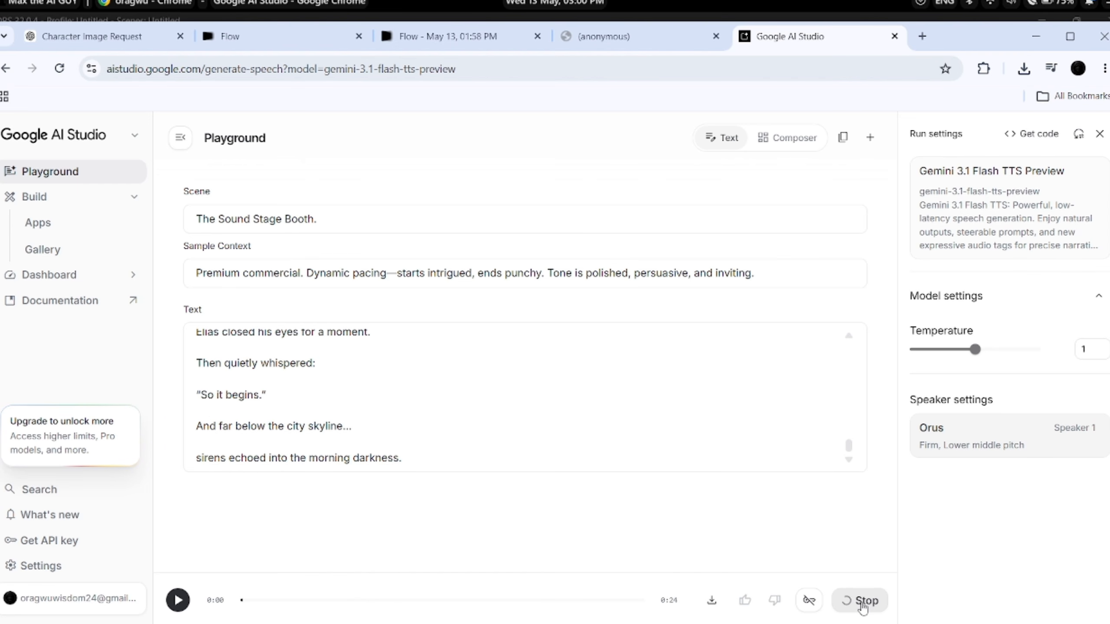
Step: In CapCut project 0513, import the scene images and the Generated Audio May 13, 2026 - 3_11PM file from Downloads
{"action": "key", "text": "super+d"}
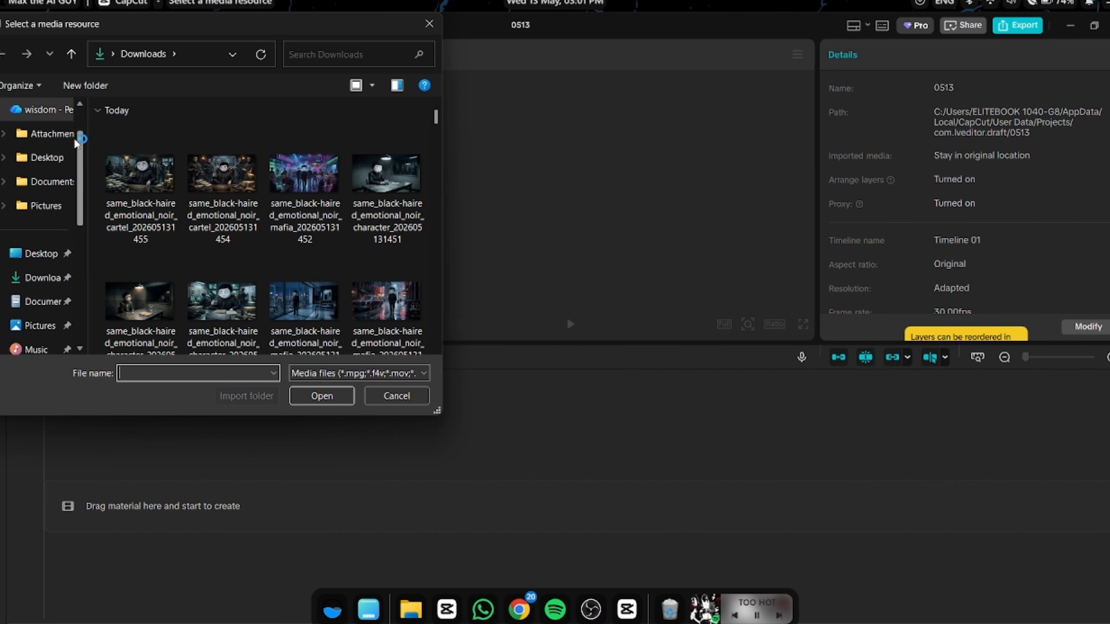
{"action": "left_click_drag", "start_coordinate": [95, 139], "coordinate": [428, 244]}
{"action": "left_click", "coordinate": [322, 396]}
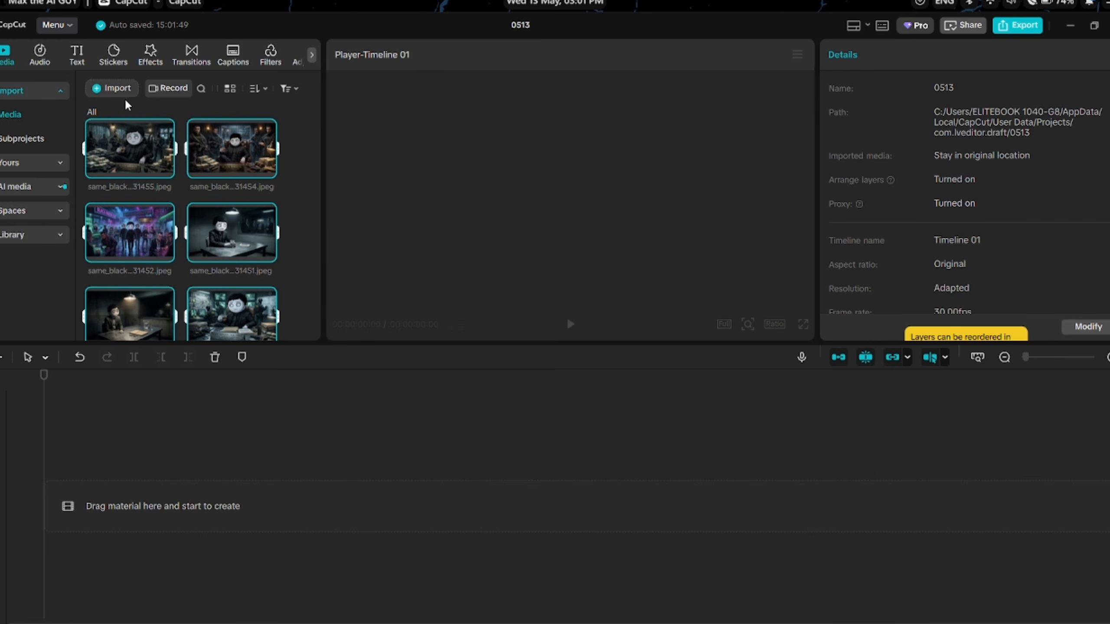
{"action": "key", "text": "alt+Tab"}
{"action": "key", "text": "alt+Tab"}
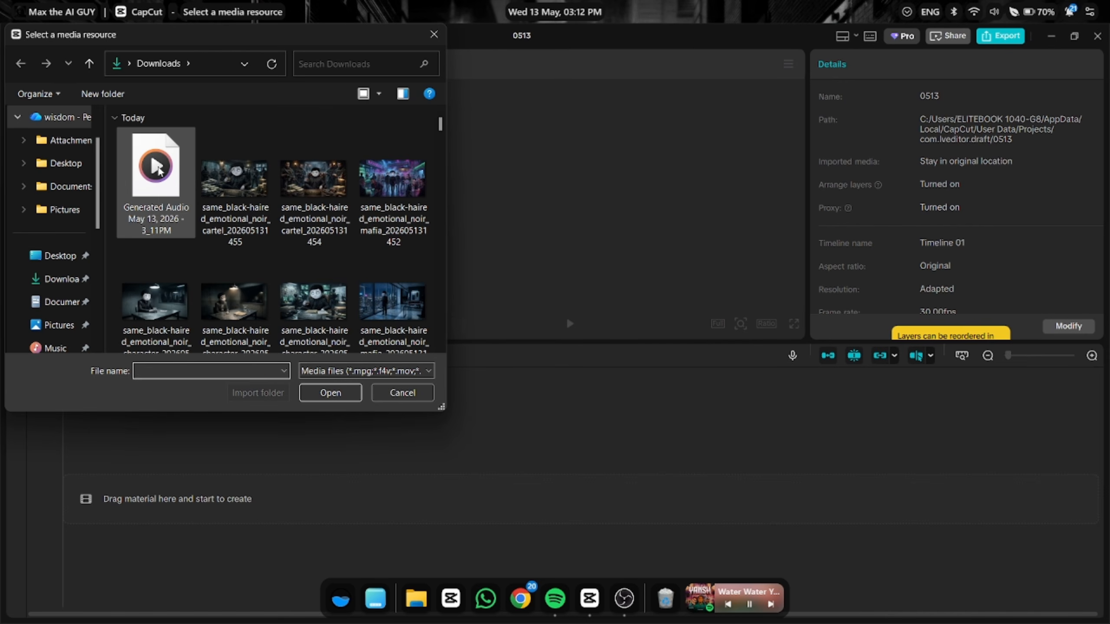
{"action": "double_click", "coordinate": [157, 168]}
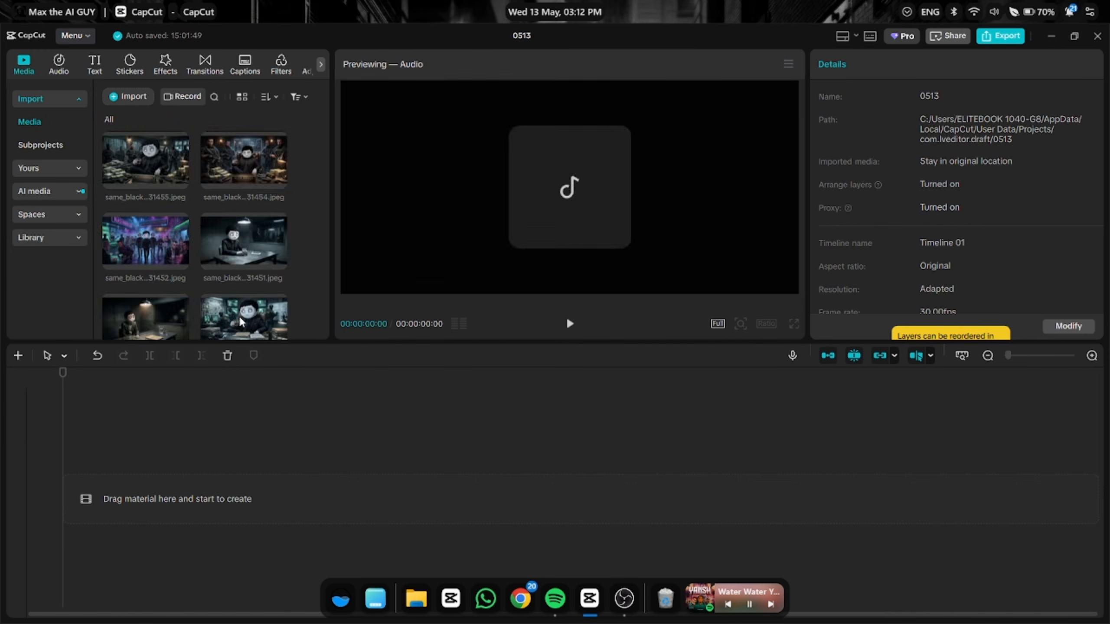
Step: Place the rainy street (1446), skyline office (1447) and FBI task force (1449) images one after another on the timeline
{"action": "scroll", "coordinate": [228, 277], "scroll_direction": "up", "scroll_amount": 2}
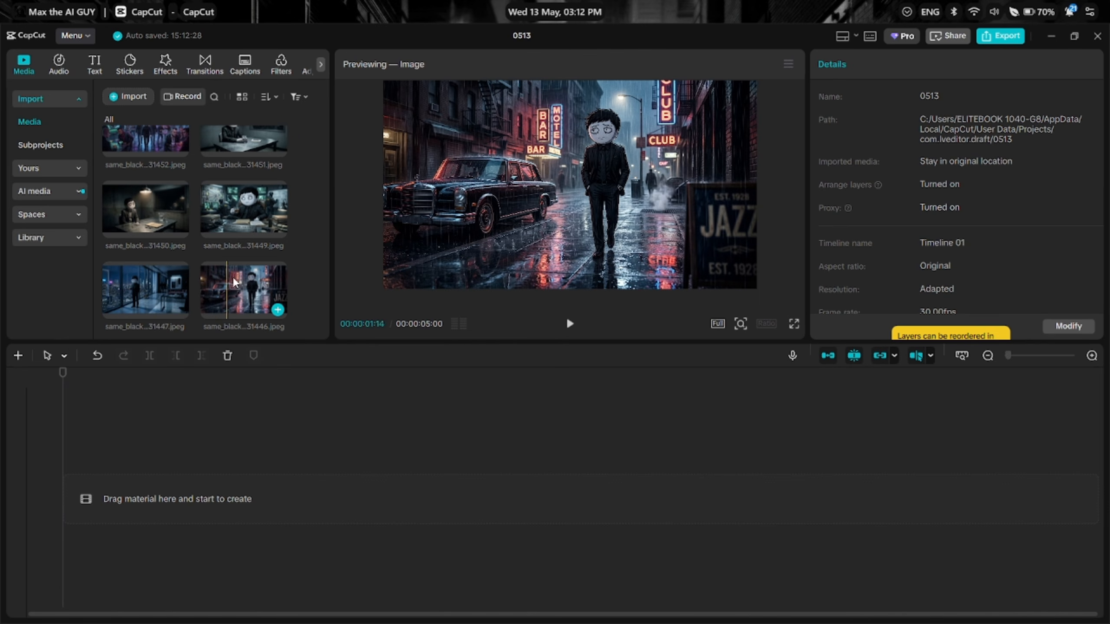
{"action": "left_click_drag", "start_coordinate": [234, 282], "coordinate": [131, 455]}
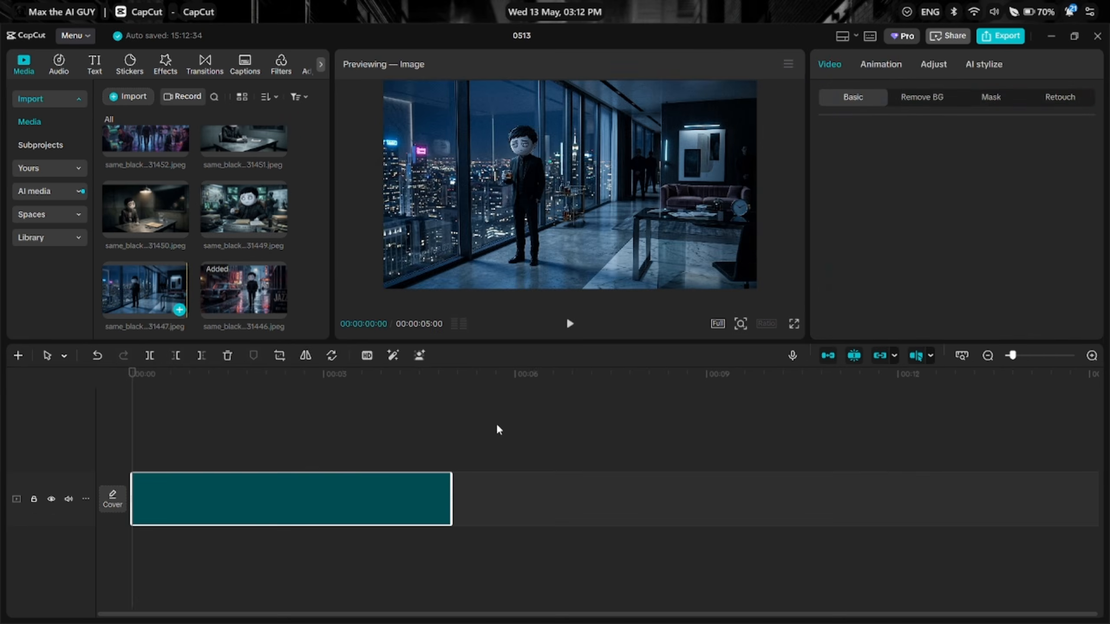
{"action": "left_click_drag", "start_coordinate": [498, 430], "coordinate": [453, 498]}
{"action": "left_click_drag", "start_coordinate": [243, 208], "coordinate": [743, 489]}
Step: Append the interrogation room (1451), nightclub (1452) and two cartel boss images (1454, 1455) to the end of the timeline
{"action": "scroll", "coordinate": [227, 260], "scroll_direction": "up", "scroll_amount": 2}
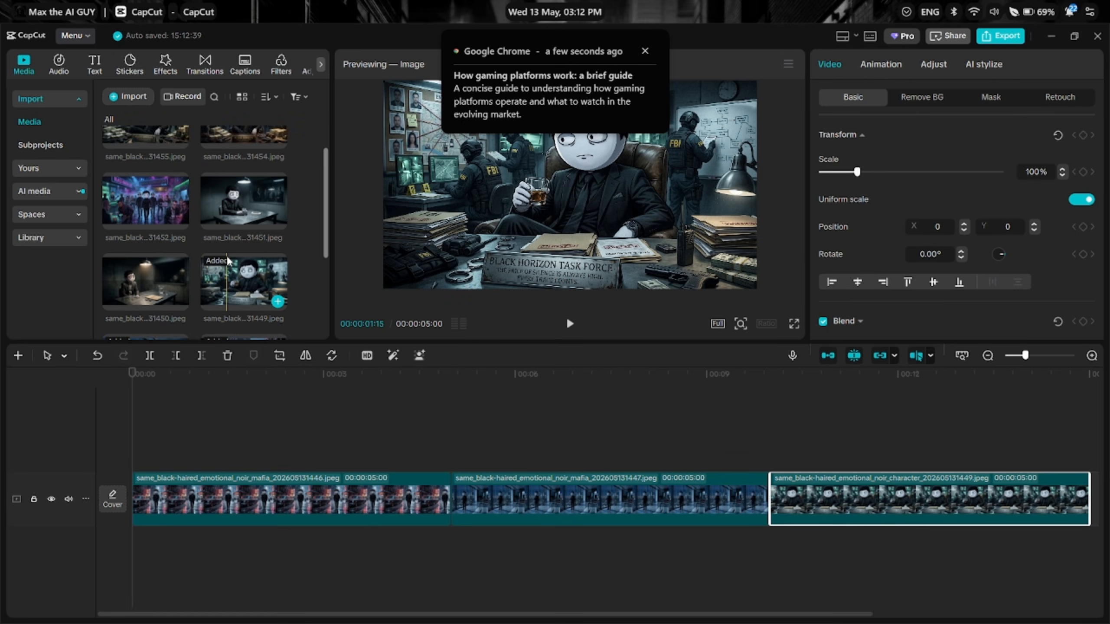
{"action": "left_click_drag", "start_coordinate": [243, 201], "coordinate": [947, 586]}
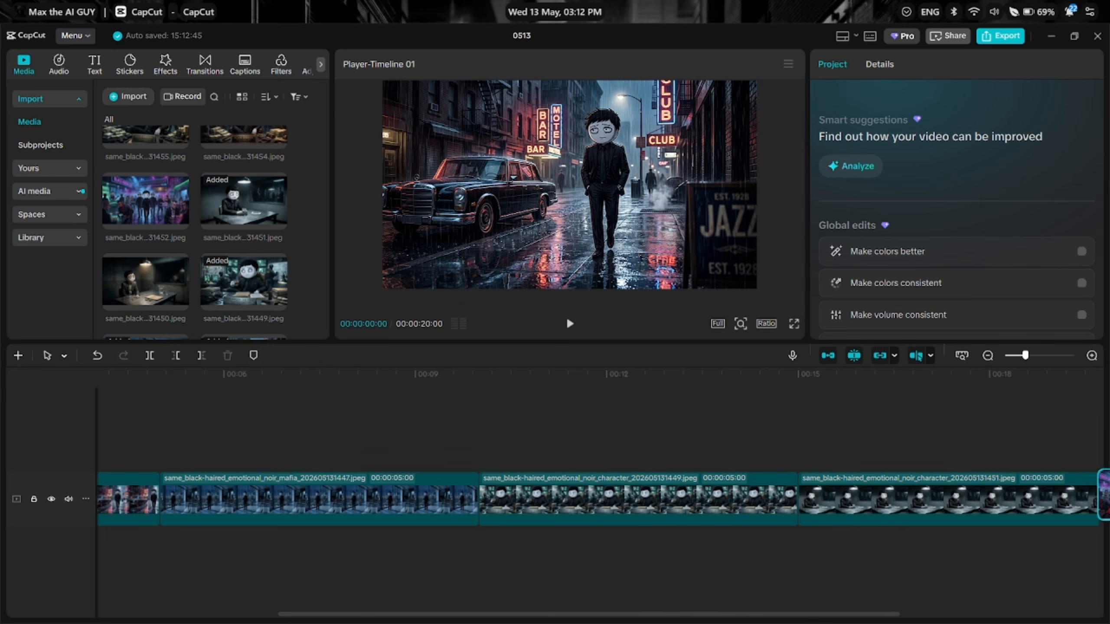
{"action": "left_click_drag", "start_coordinate": [1106, 494], "coordinate": [1107, 481]}
{"action": "scroll", "coordinate": [989, 559], "scroll_direction": "right", "scroll_amount": 5}
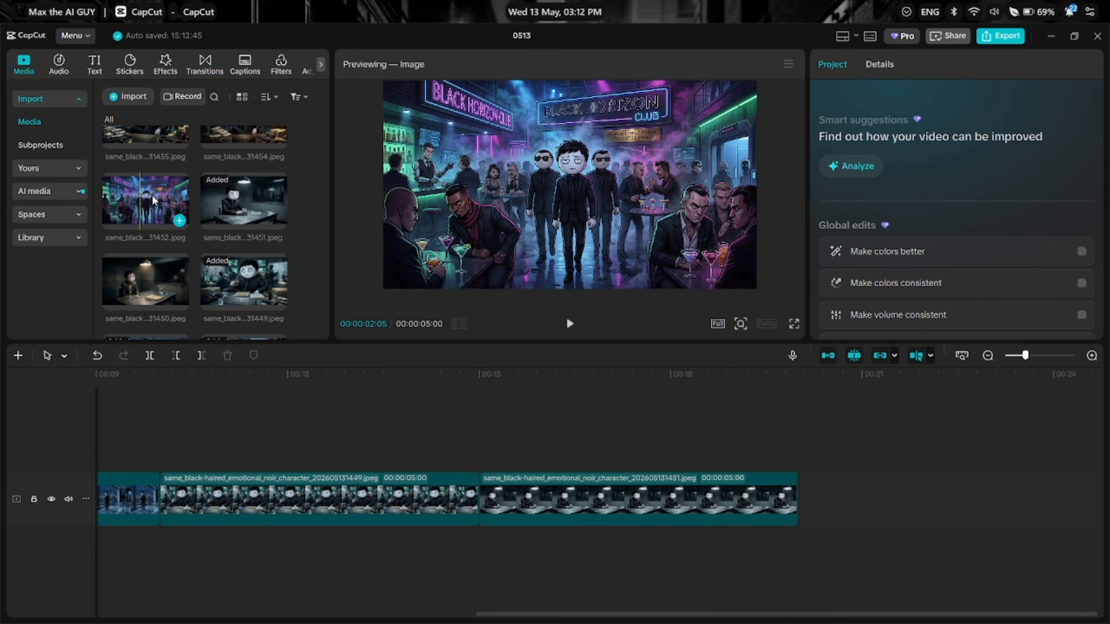
{"action": "left_click_drag", "start_coordinate": [154, 200], "coordinate": [874, 498]}
{"action": "scroll", "coordinate": [211, 171], "scroll_direction": "up", "scroll_amount": 1}
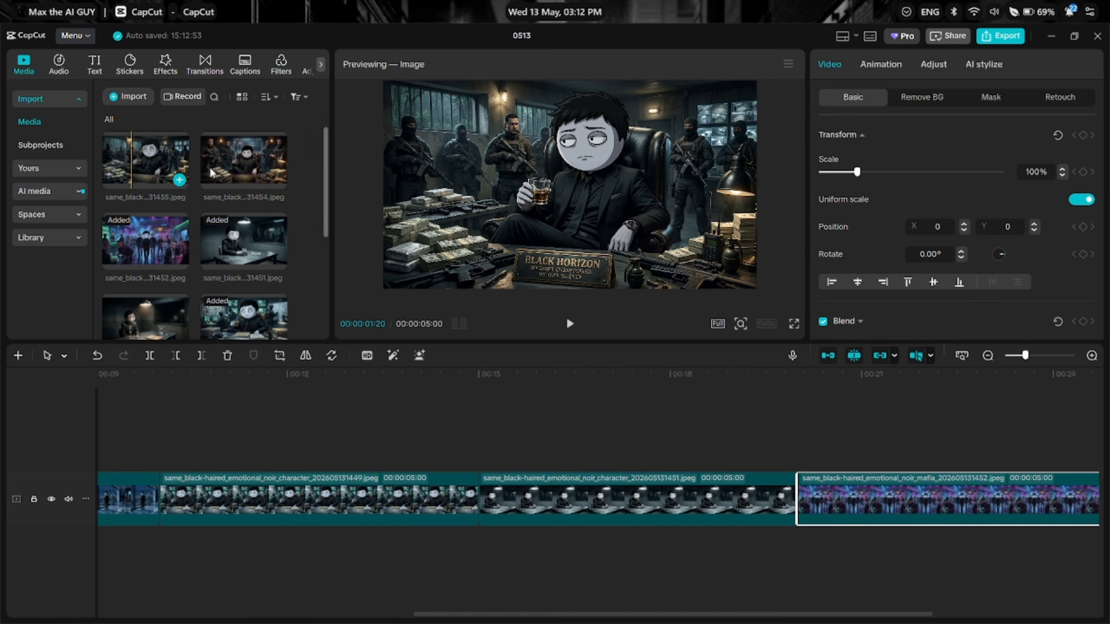
{"action": "left_click_drag", "start_coordinate": [211, 172], "coordinate": [952, 503]}
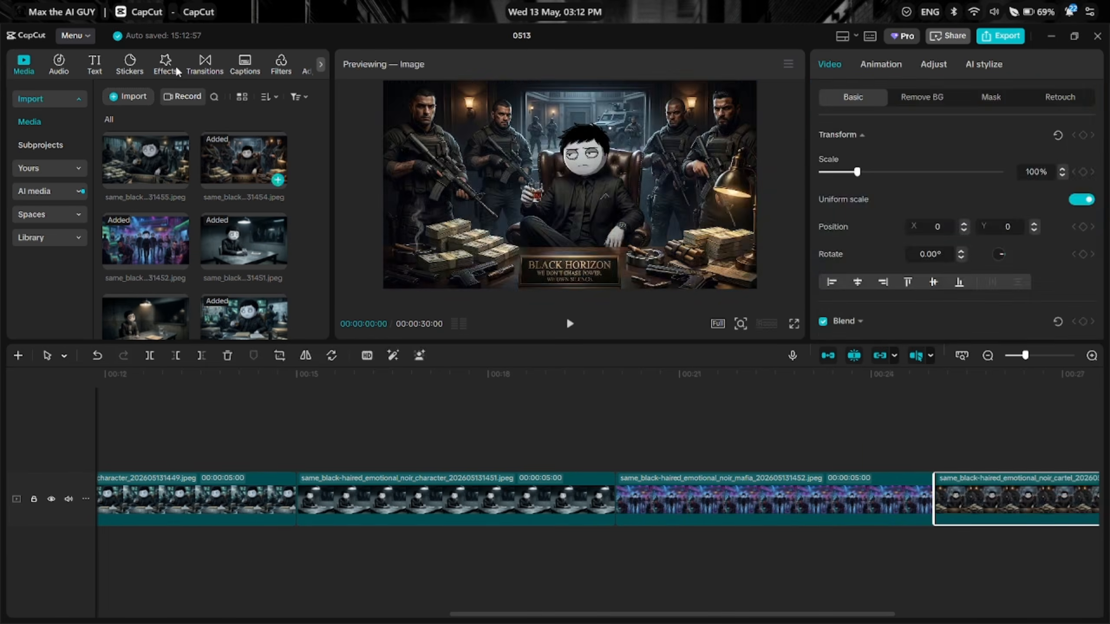
{"action": "left_click_drag", "start_coordinate": [179, 177], "coordinate": [808, 499]}
Step: Add the generated narration audio beneath the images, starting at the beginning of the timeline
{"action": "scroll", "coordinate": [427, 526], "scroll_direction": "left", "scroll_amount": 10}
{"action": "scroll", "coordinate": [265, 249], "scroll_direction": "down", "scroll_amount": 4}
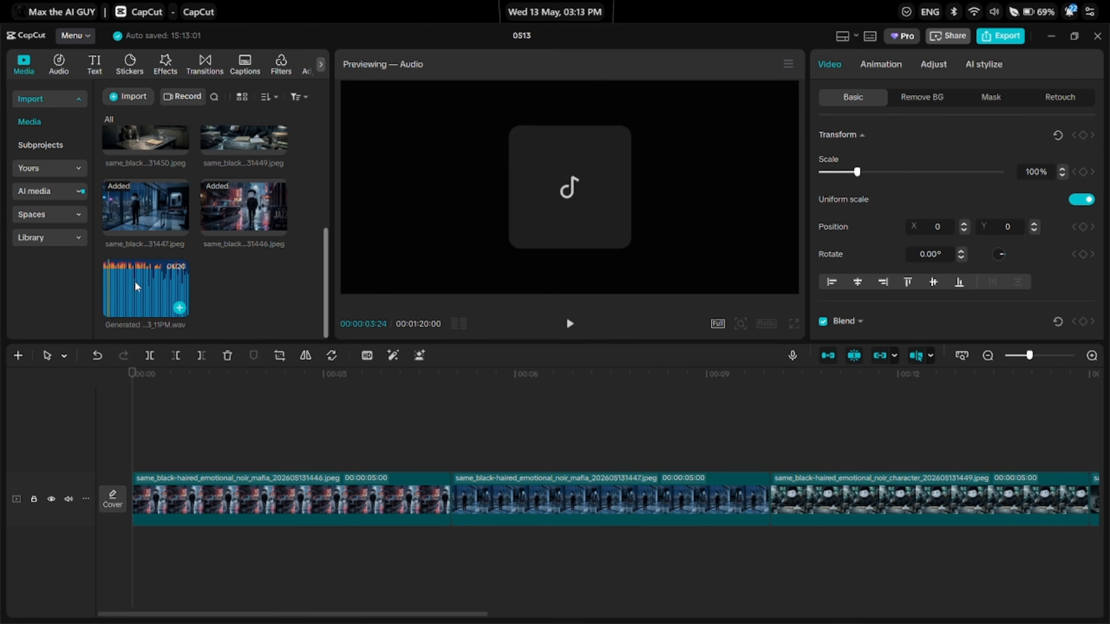
{"action": "left_click_drag", "start_coordinate": [137, 287], "coordinate": [131, 547]}
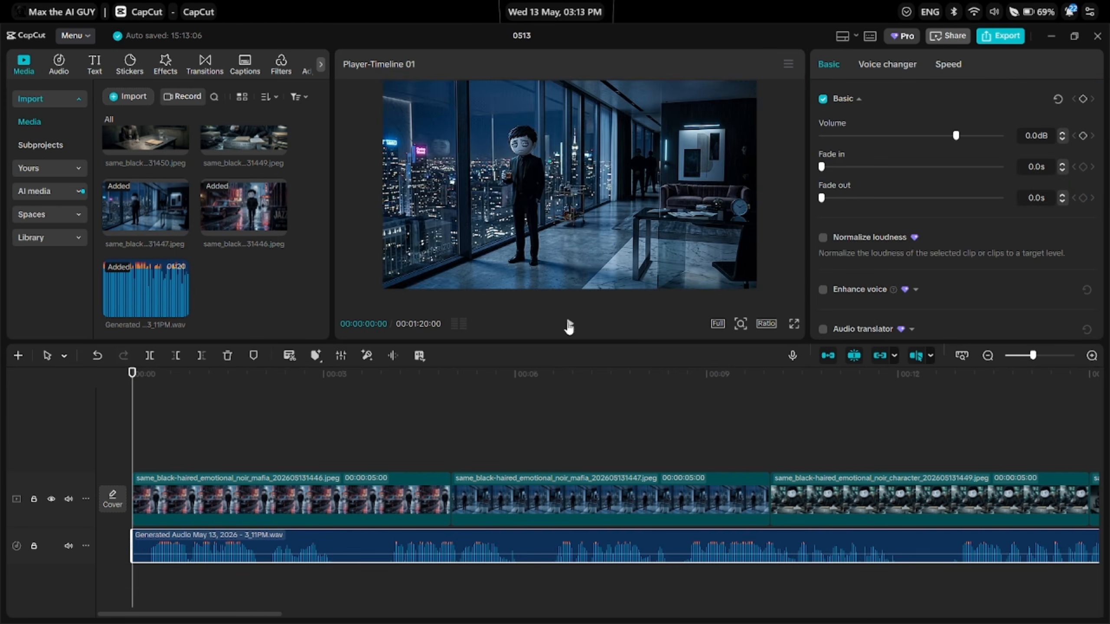
Step: Search the effects for "Rebounding effect" and add Rebound Swing above the images, extended across the whole image sequence
{"action": "left_click", "coordinate": [162, 69]}
{"action": "left_click", "coordinate": [141, 97]}
{"action": "type", "text": "re"}
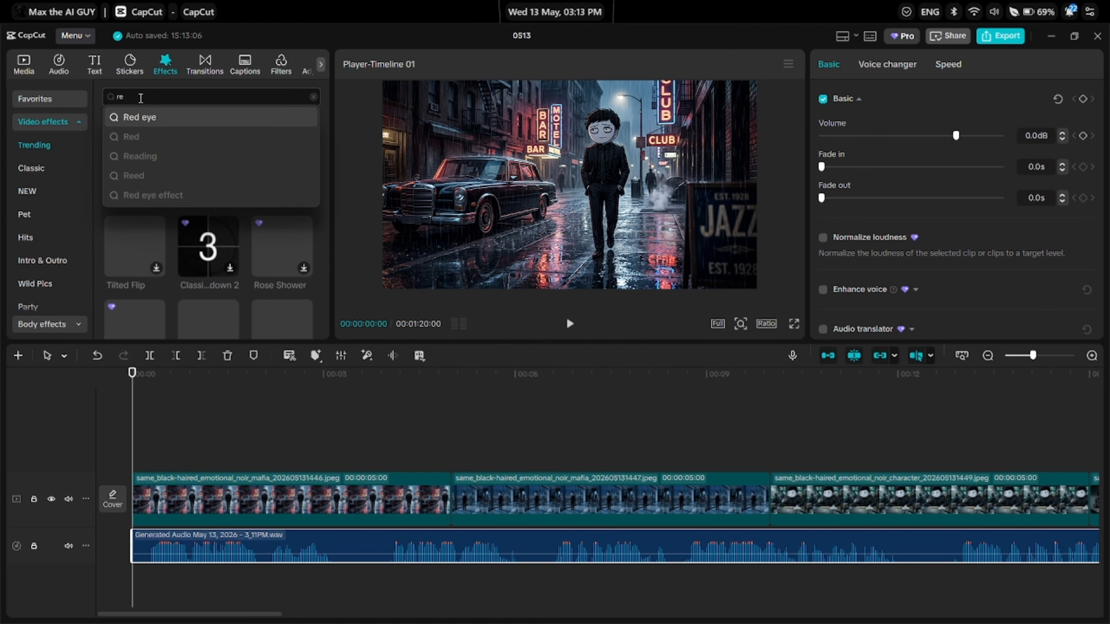
{"action": "key", "text": "BackSpace"}
{"action": "key", "text": "BackSpace"}
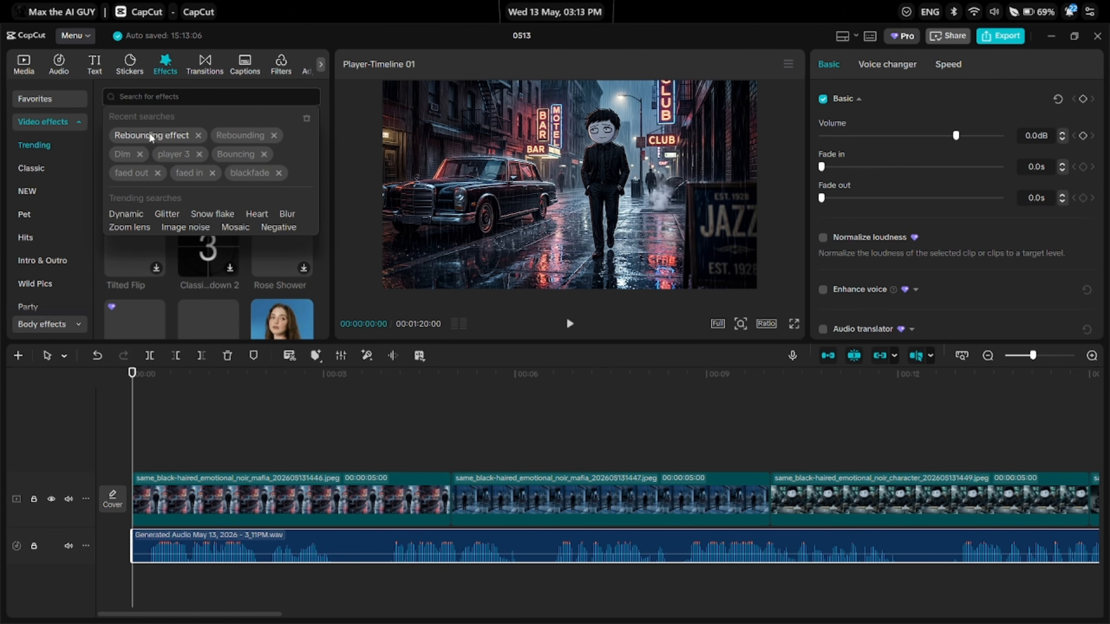
{"action": "left_click", "coordinate": [151, 136]}
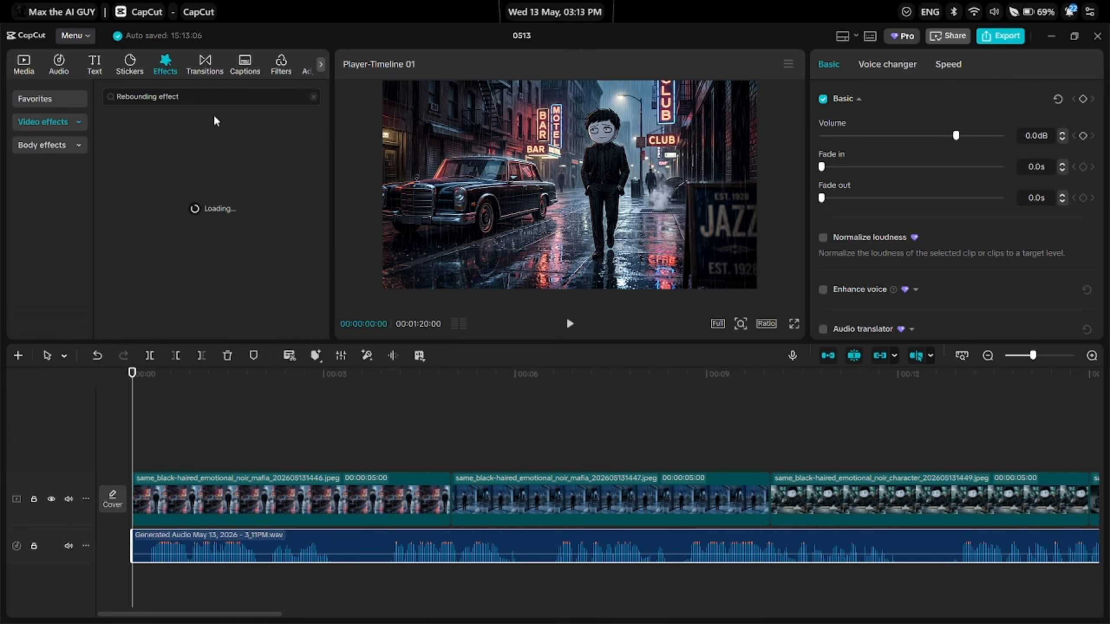
{"action": "left_click_drag", "start_coordinate": [134, 166], "coordinate": [135, 464]}
{"action": "left_click_drag", "start_coordinate": [324, 462], "coordinate": [551, 457]}
{"action": "scroll", "coordinate": [362, 568], "scroll_direction": "left", "scroll_amount": 20}
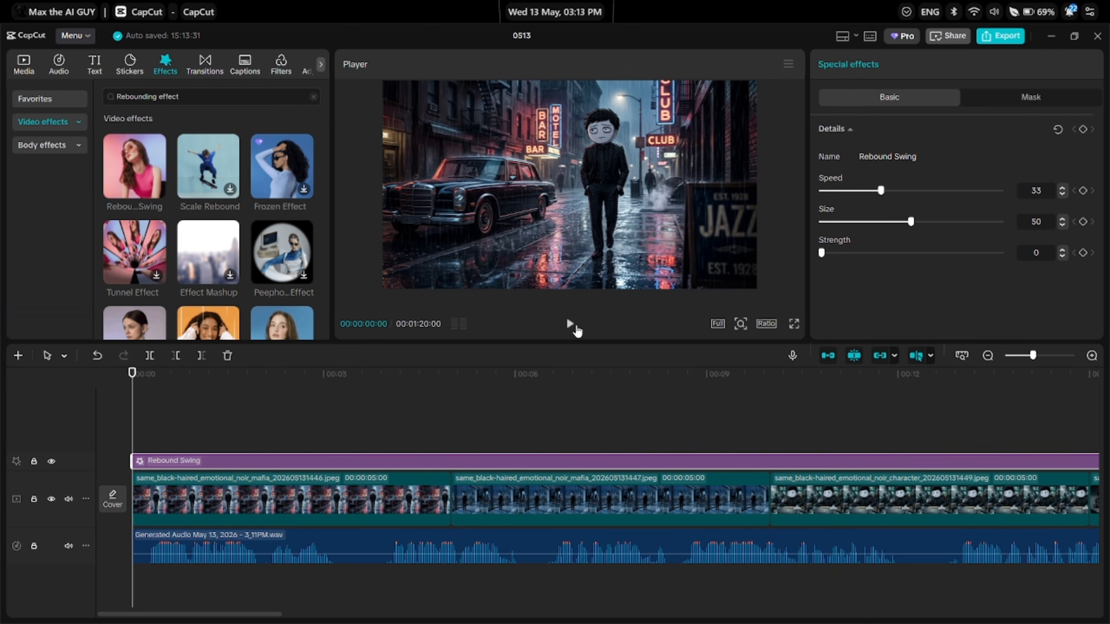
Step: Play the edited sequence in full screen, return to the editor and stop playback
{"action": "left_click", "coordinate": [571, 325]}
{"action": "left_click", "coordinate": [794, 323]}
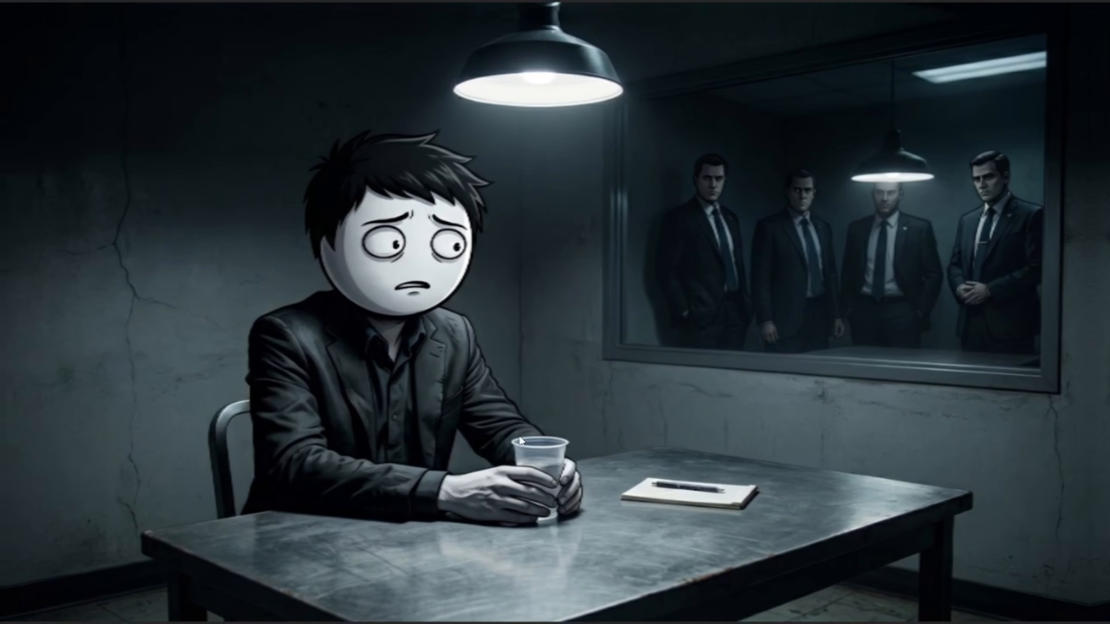
{"action": "left_click", "coordinate": [746, 560]}
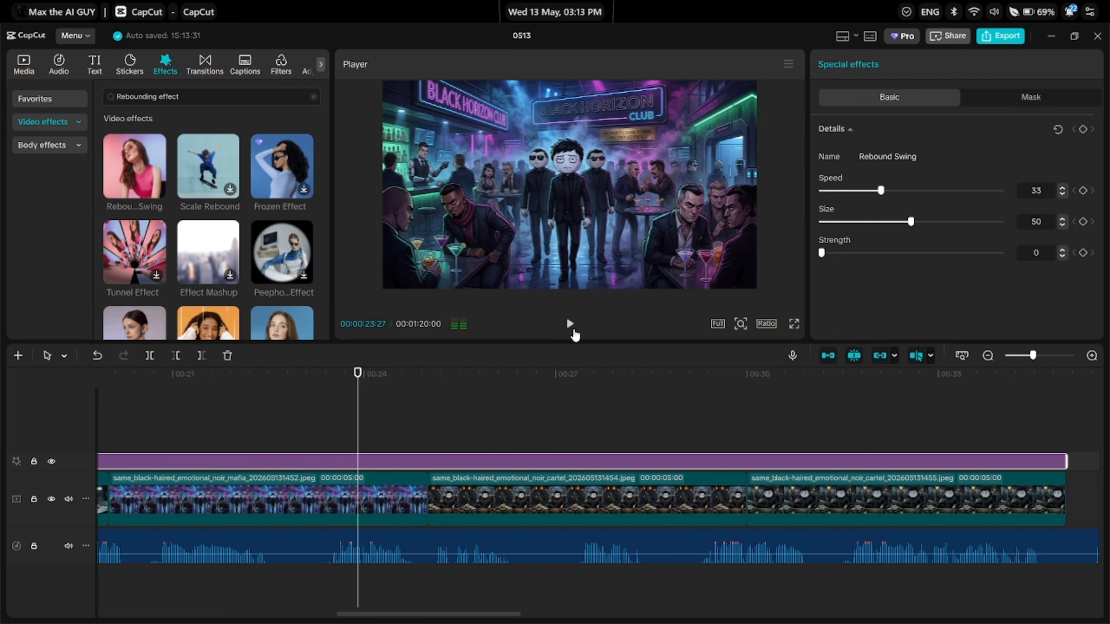
{"action": "key", "text": "space"}
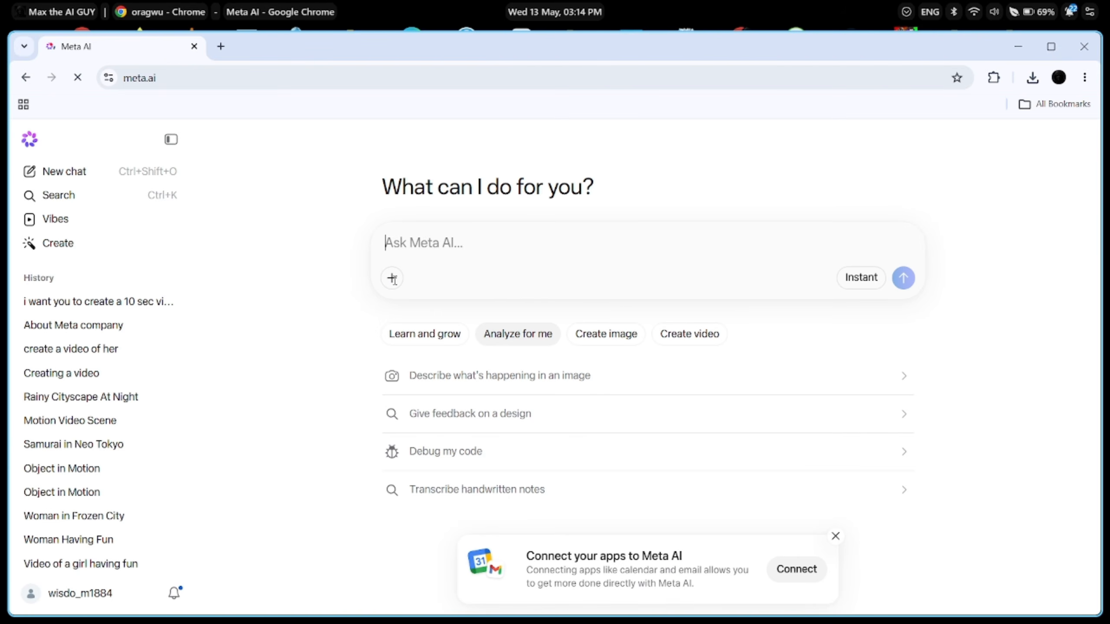
Step: In Meta AI, upload the cartel boss image from Downloads and generate a video with the prompt "create of him in motion"
{"action": "left_click", "coordinate": [393, 279]}
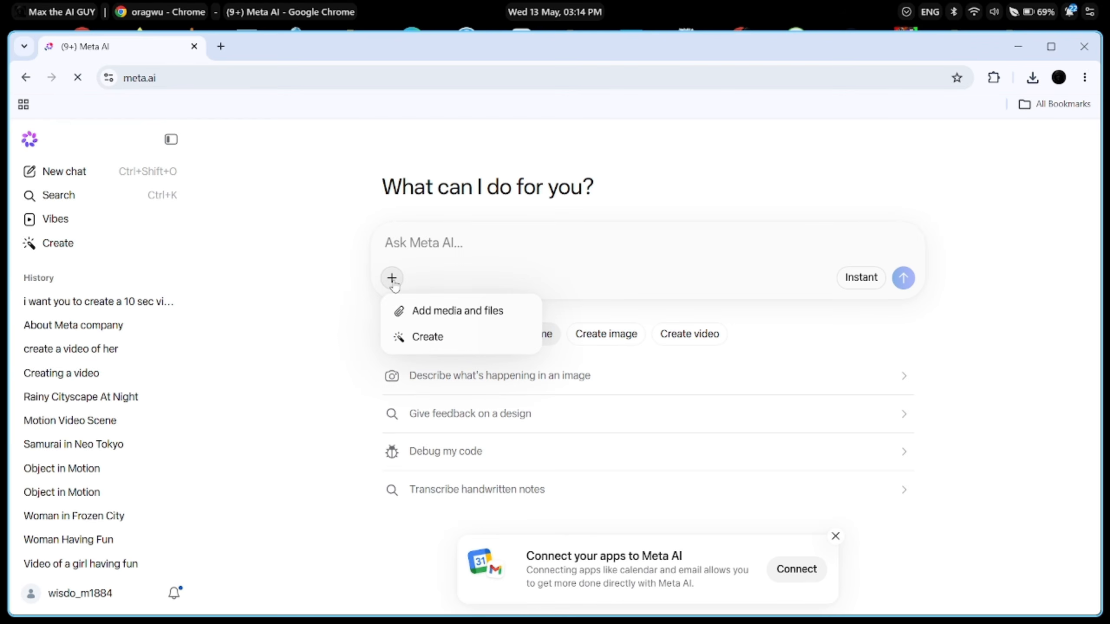
{"action": "left_click", "coordinate": [458, 315]}
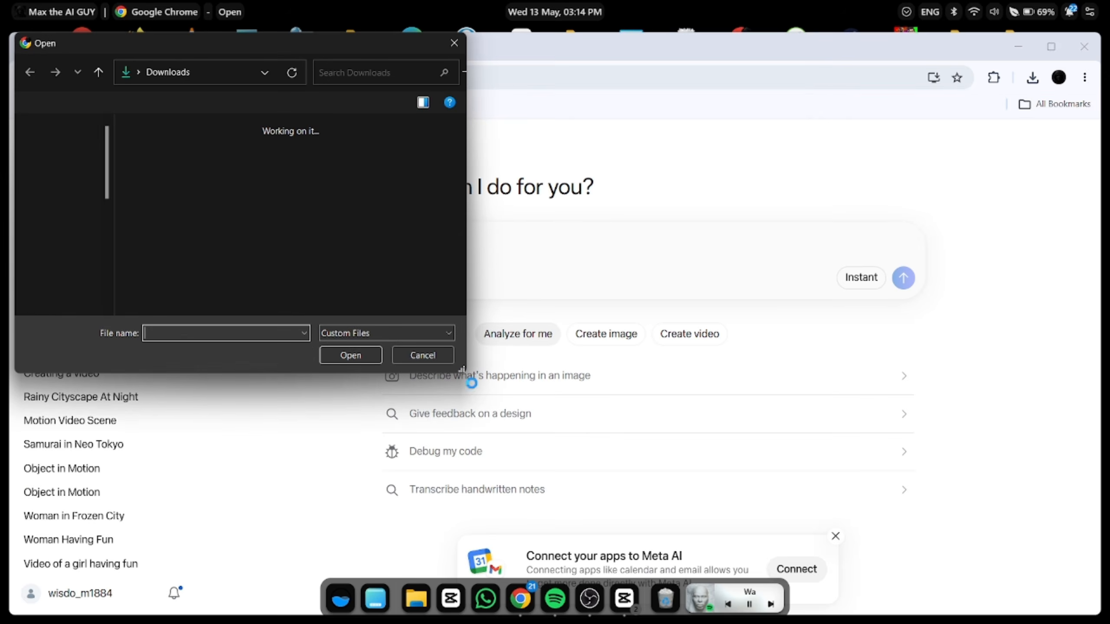
{"action": "double_click", "coordinate": [189, 174]}
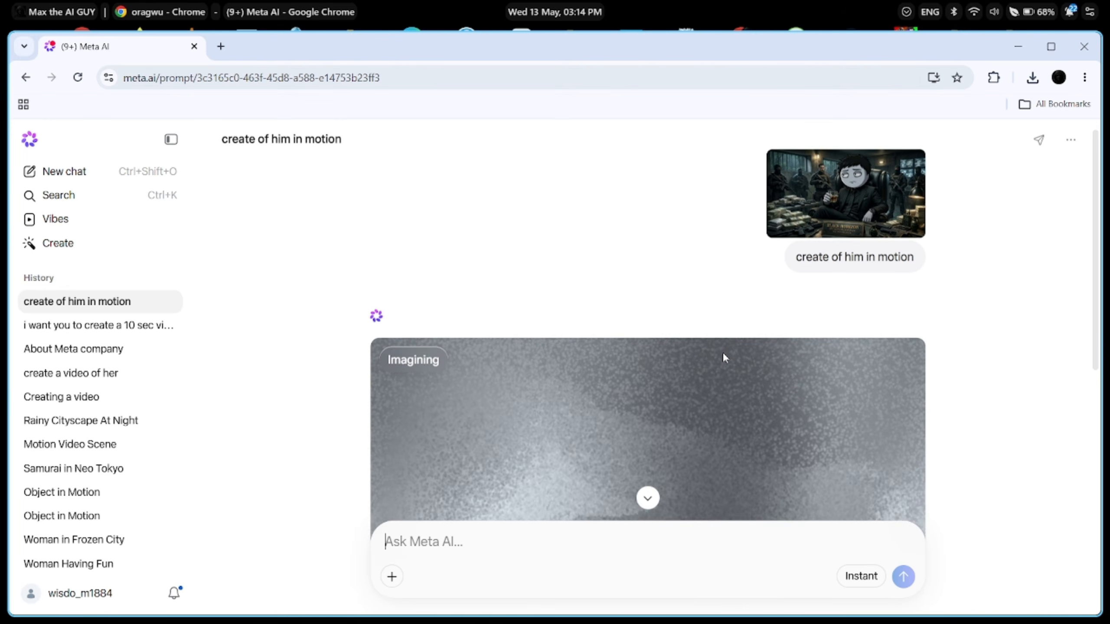
{"action": "scroll", "coordinate": [722, 352], "scroll_direction": "down", "scroll_amount": 5}
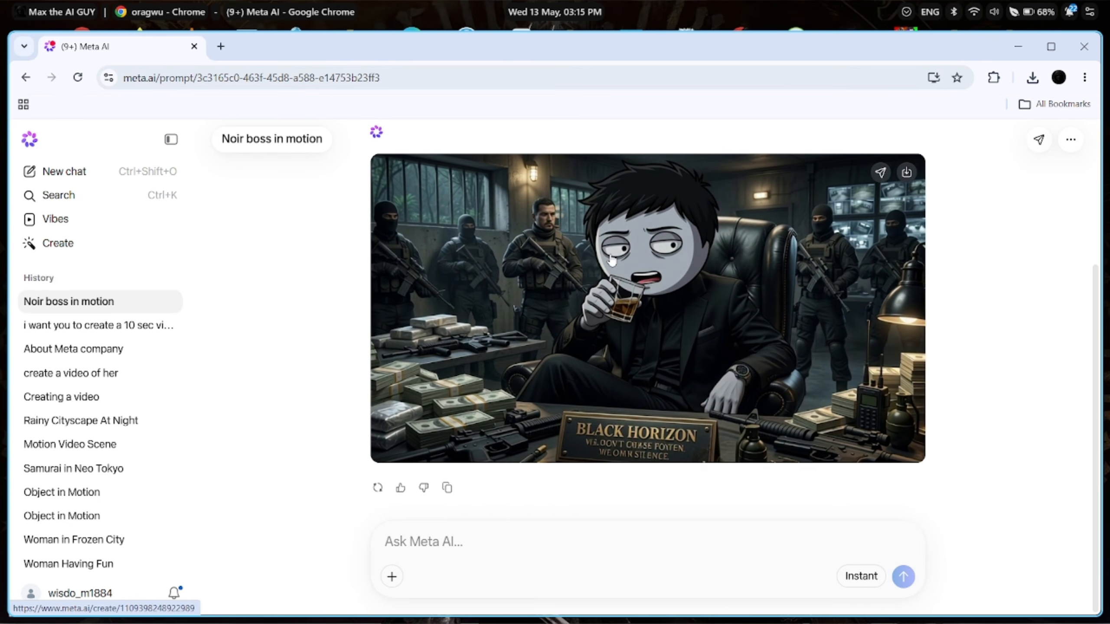
Step: Show the Meta AI video and the CapCut project side by side and look over the timeline from end to start
{"action": "key", "text": "alt+Tab"}
{"action": "key", "text": "Tab"}
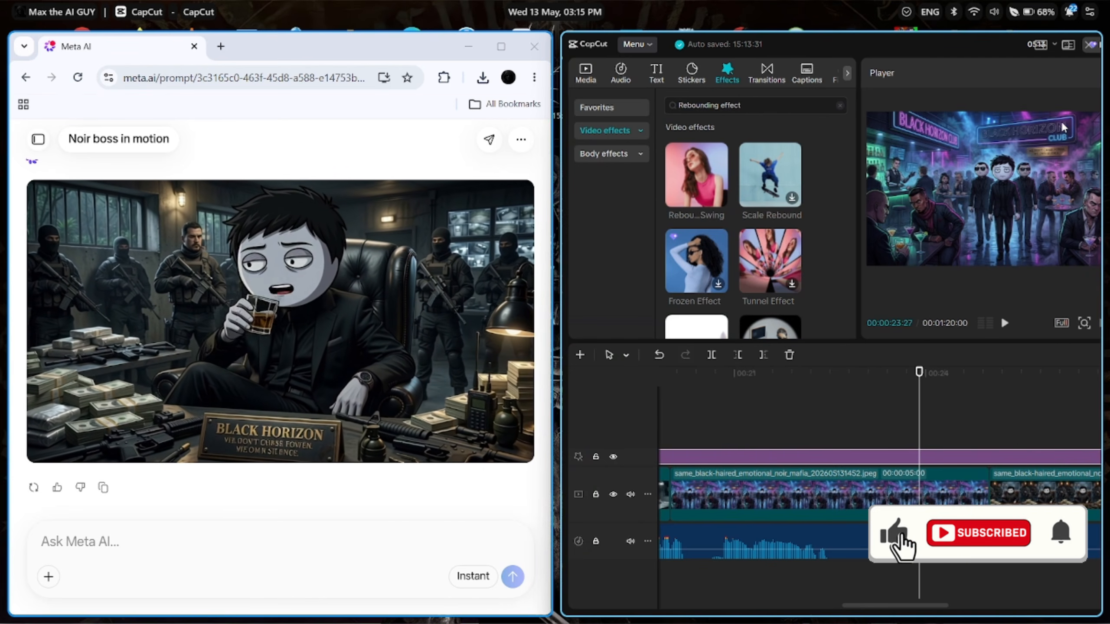
{"action": "scroll", "coordinate": [1016, 464], "scroll_direction": "right", "scroll_amount": 20}
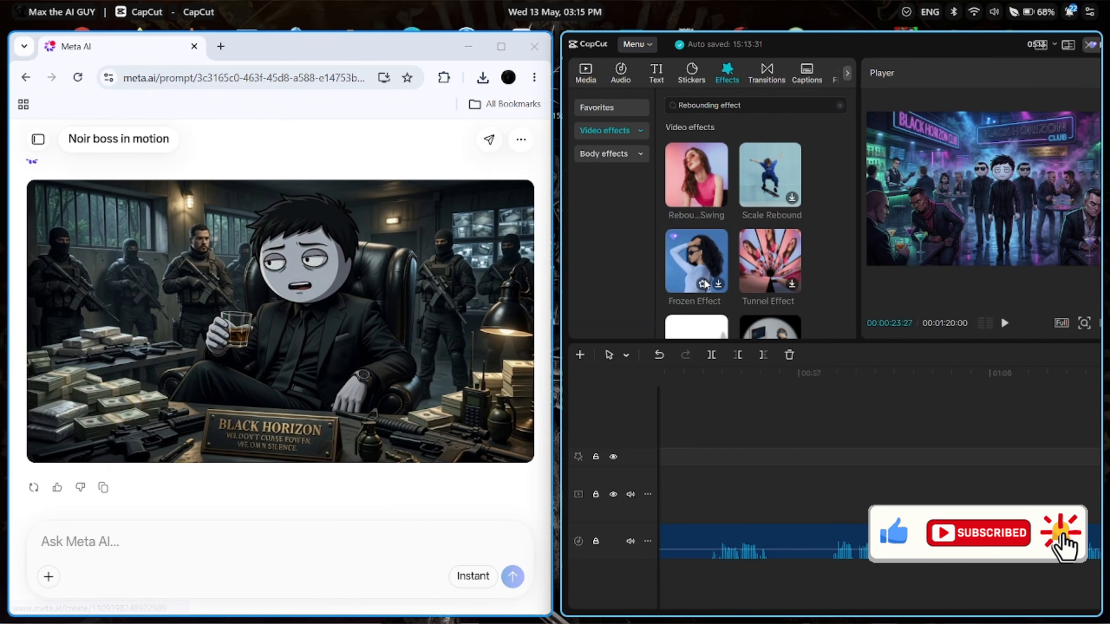
{"action": "scroll", "coordinate": [752, 501], "scroll_direction": "left", "scroll_amount": 20}
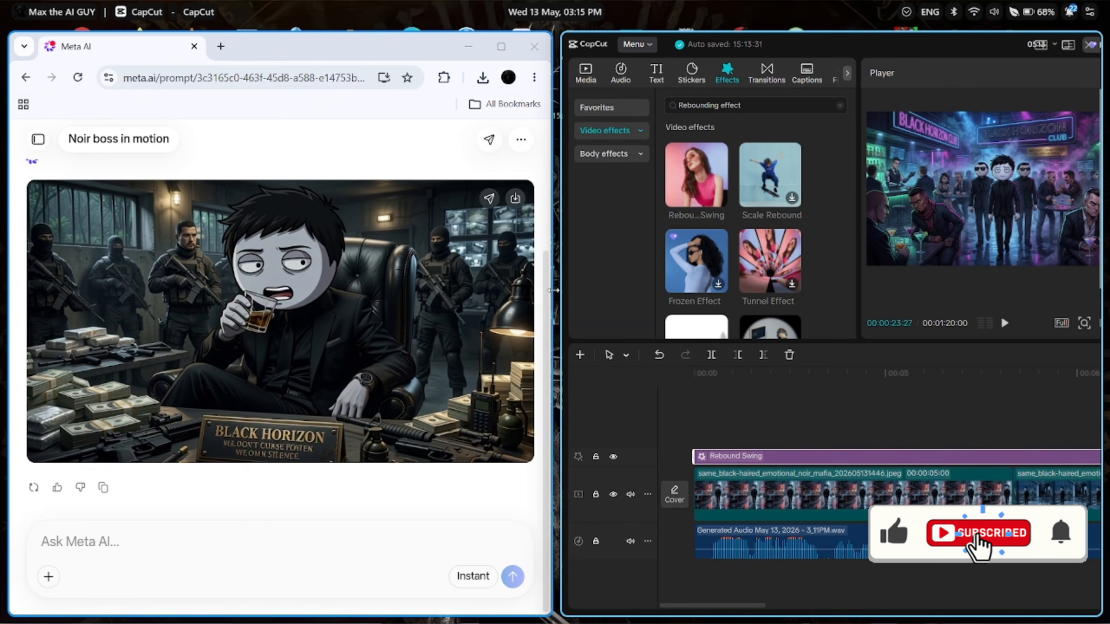